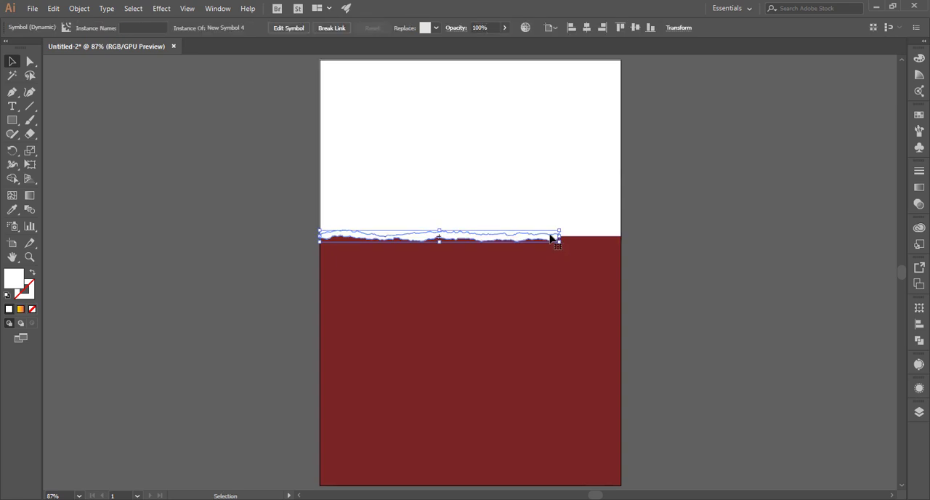
Stretch the white torn-edge strip horizontally so it reaches the artboard's right edge
left_click_drag(560, 236, 622, 236)
left_click(676, 215)
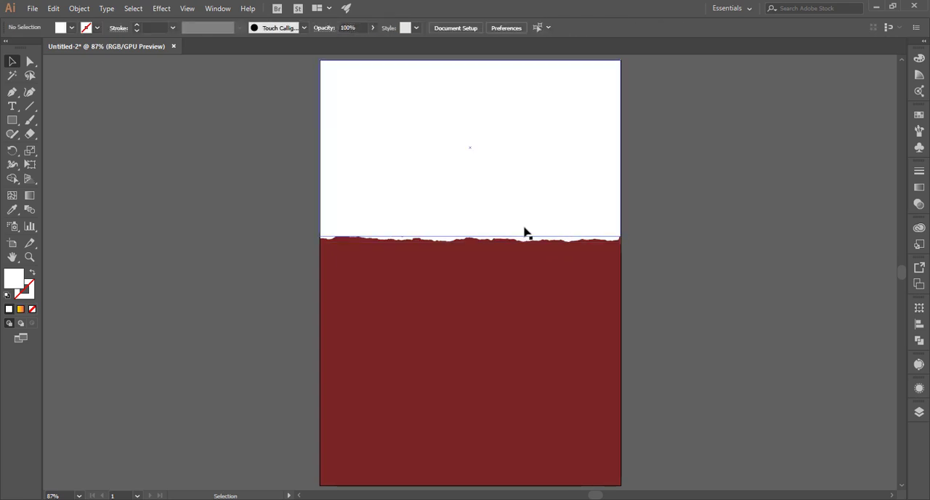
Try to lower the white rectangle's bottom edge to close the small red gap above the torn edge
key("ctrl+plus")
key("ctrl+plus")
key("ctrl+plus")
key("ctrl+plus")
scroll(374, 149, "up", 1)
left_click(369, 148)
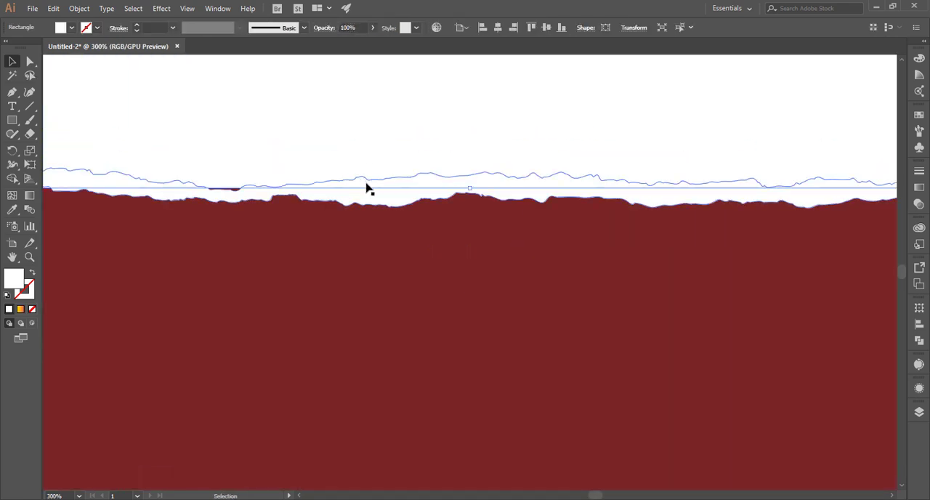
mouse_move(466, 188)
left_mouse_down()
mouse_move(473, 191)
mouse_move(464, 192)
left_mouse_up()
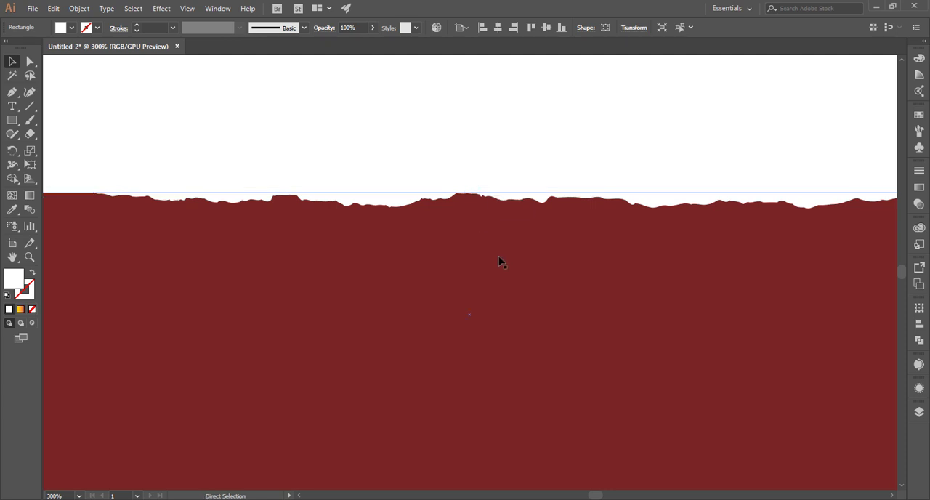
key("ctrl+0")
left_click(679, 268)
key("ctrl+1")
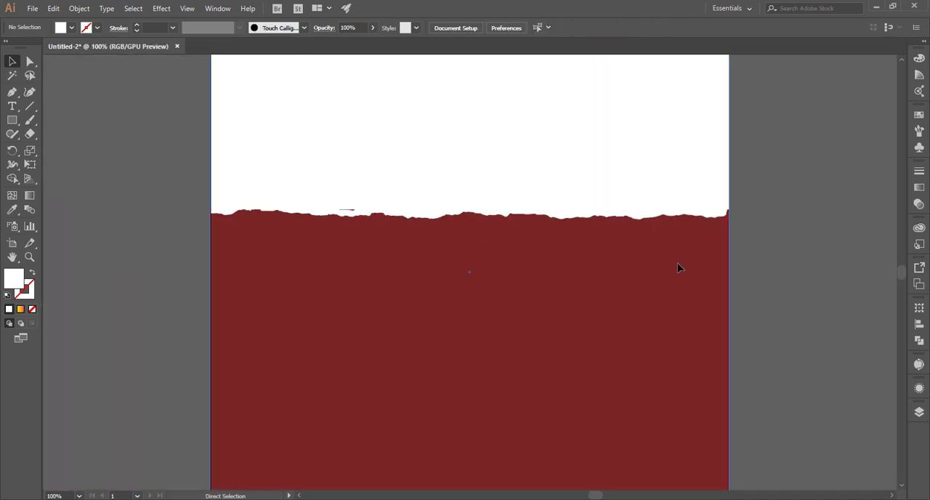
Draw a small closed white patch with the Pen tool over the red gap above the torn edge
key("ctrl+plus")
key("ctrl+plus")
key("ctrl+plus")
key("ctrl+plus")
scroll(380, 276, "up", 2)
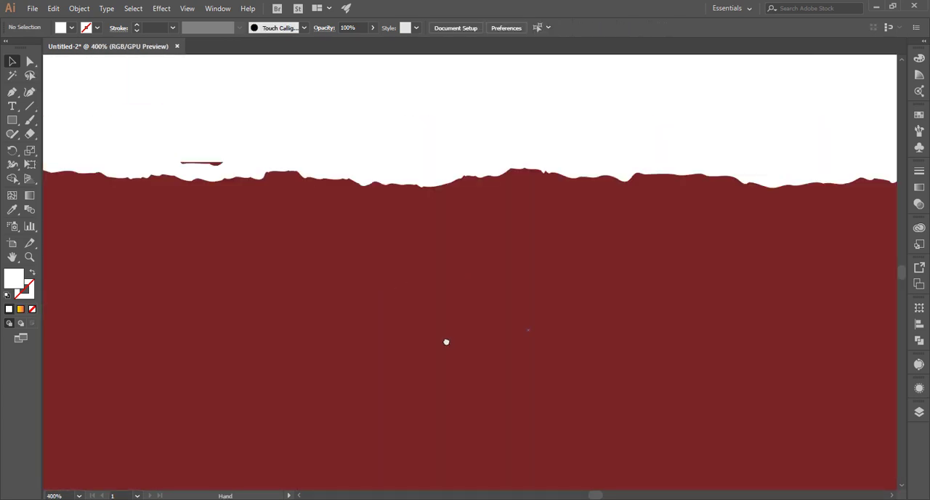
left_click(12, 91)
left_click(186, 181, "ctrl")
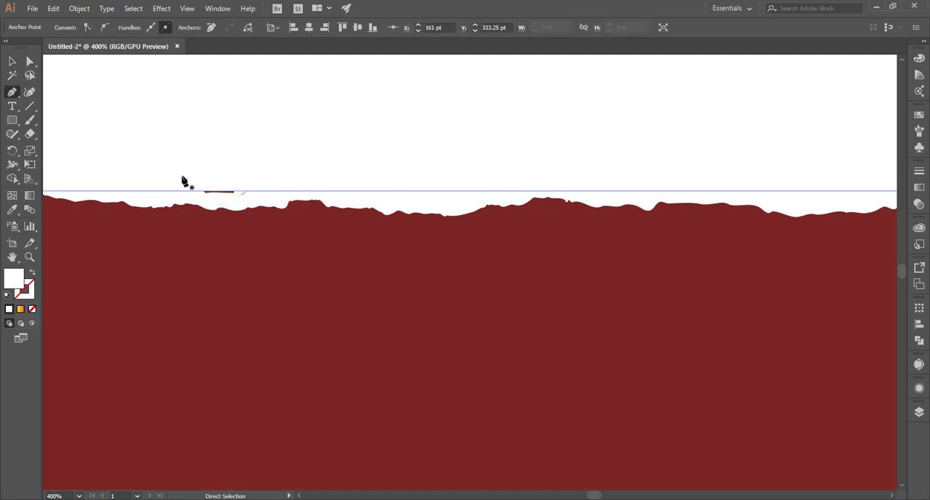
key("ctrl+z")
left_click(190, 171)
left_click(185, 179)
left_click(190, 185)
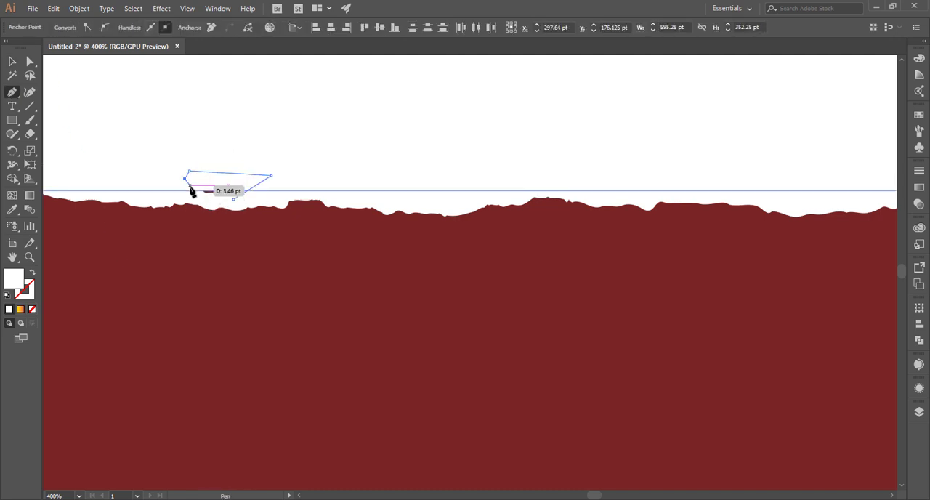
left_click(195, 196)
left_click(209, 200)
left_click(237, 198)
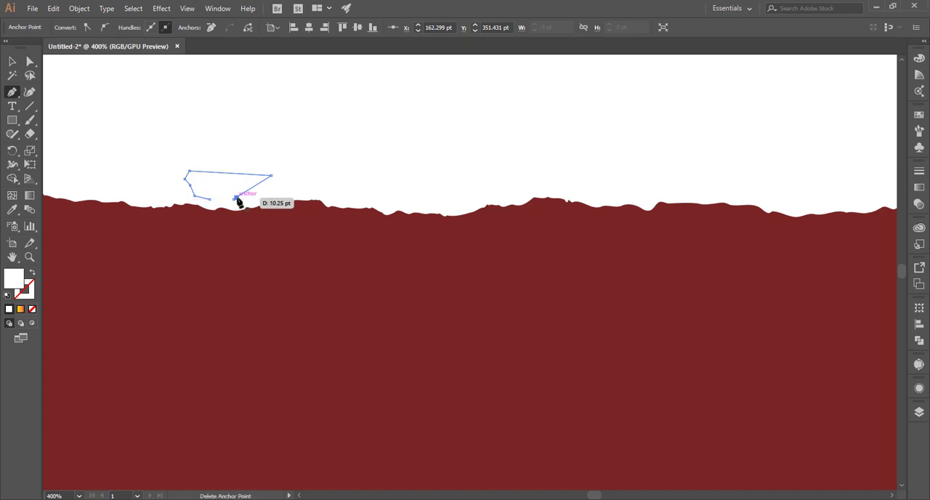
key("ctrl+z")
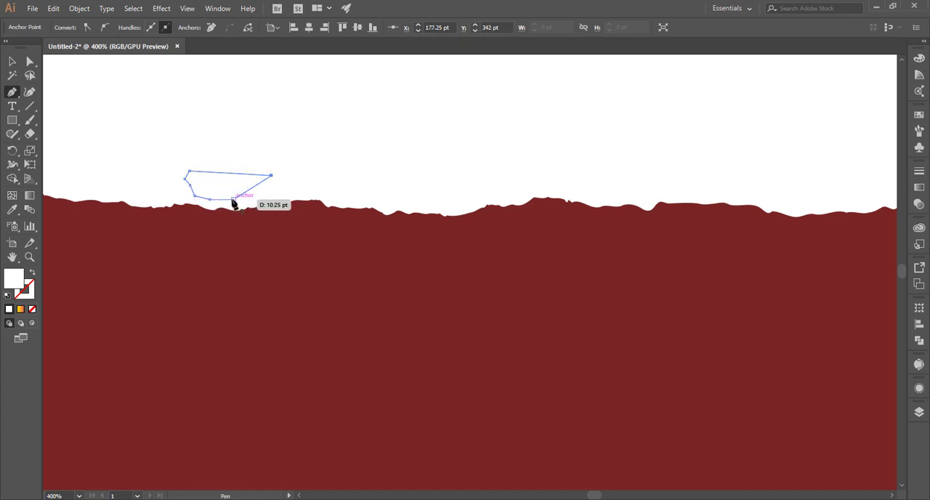
key("ctrl+0")
Lock the dark red background rectangle
left_click(530, 404)
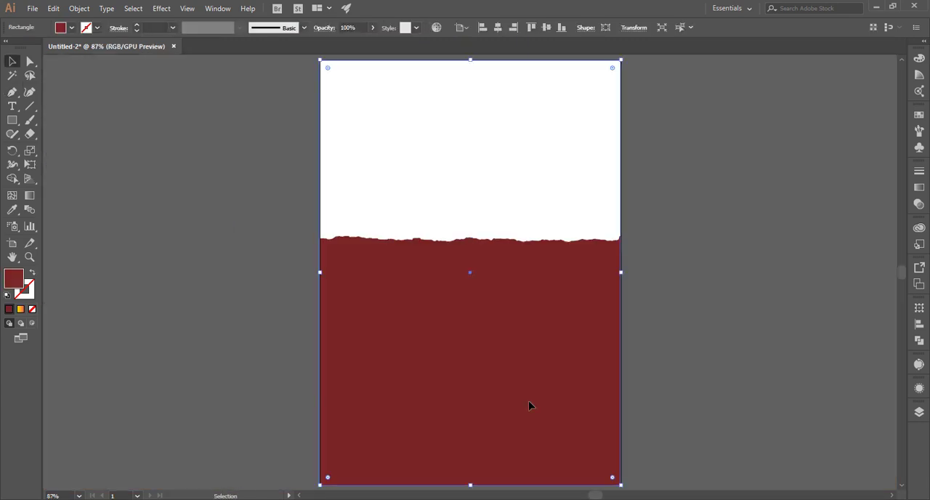
key("ctrl+shift+a")
left_click_drag(626, 271, 700, 289)
key("ctrl+2")
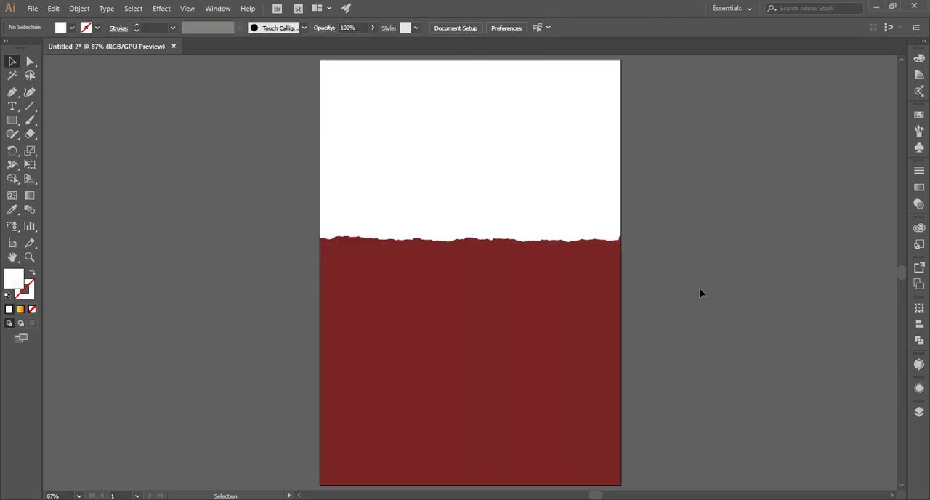
Stretch the torn-edge strip slightly past the artboard's right edge to hide its rising end
key("ctrl+plus")
key("ctrl+plus")
key("ctrl+plus")
key("ctrl+plus")
left_click_drag(534, 392, 348, 423)
left_click(577, 330)
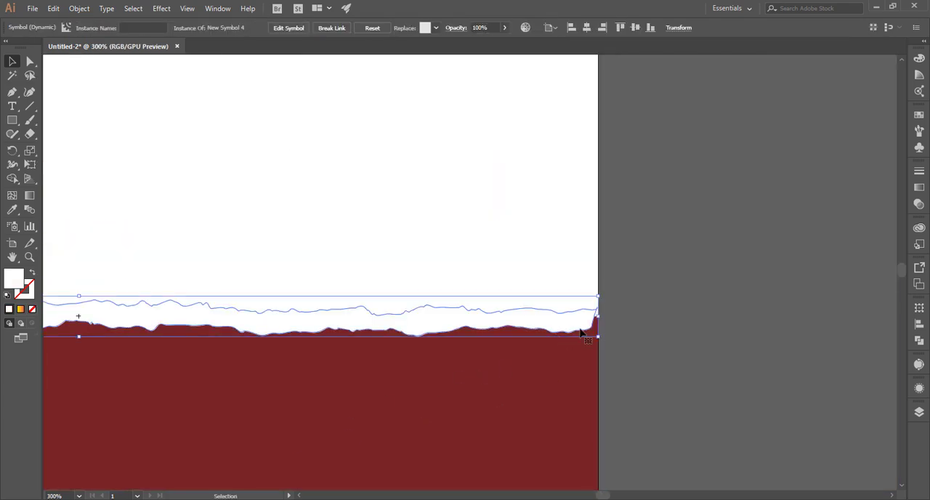
left_click_drag(599, 316, 611, 315)
key("ctrl+shift+a")
key("ctrl+0")
Select all the white artwork and unite it with Pathfinder to merge the patch into the white rectangle
key("ctrl+a")
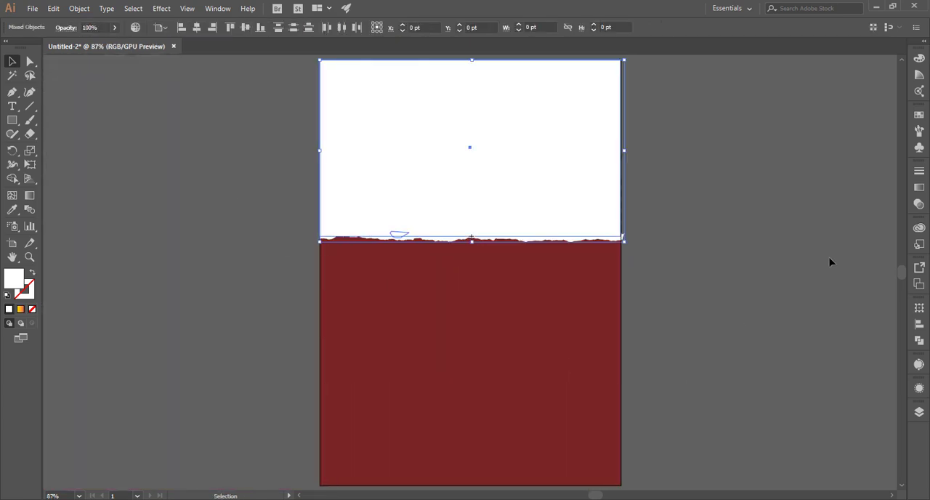
key("ctrl+shift+a")
key("ctrl+a")
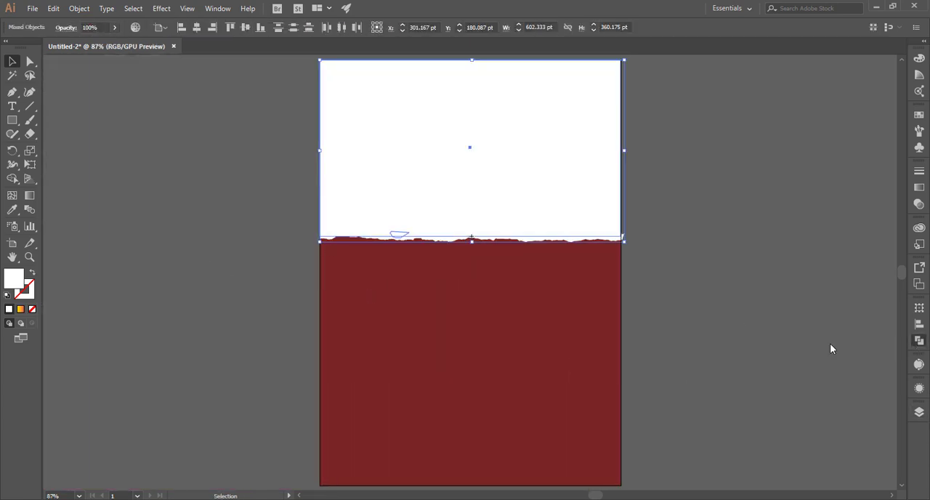
key("ctrl+shift+F9")
left_click(783, 332)
left_click(889, 316)
key("ctrl+shift+a")
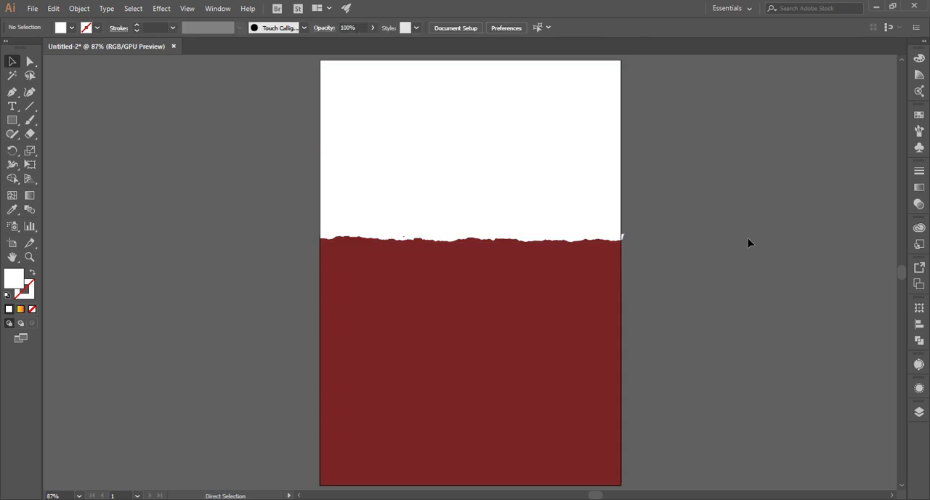
Unlock the red background, select everything and try to remove the torn edge's overhanging tip with Shape Builder
key("ctrl+a")
key("ctrl+shift+a")
key("ctrl+a")
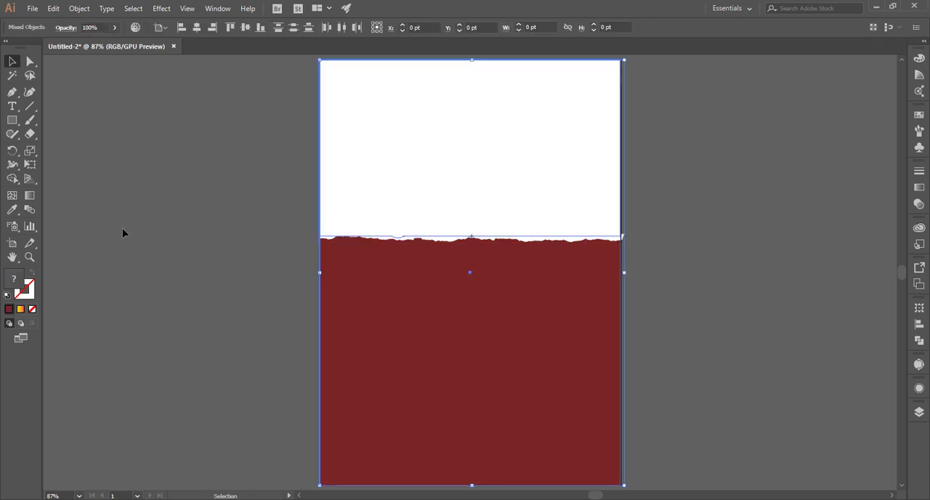
left_click(11, 179)
key("ctrl+plus")
key("ctrl+plus")
key("ctrl+plus")
key("ctrl+plus")
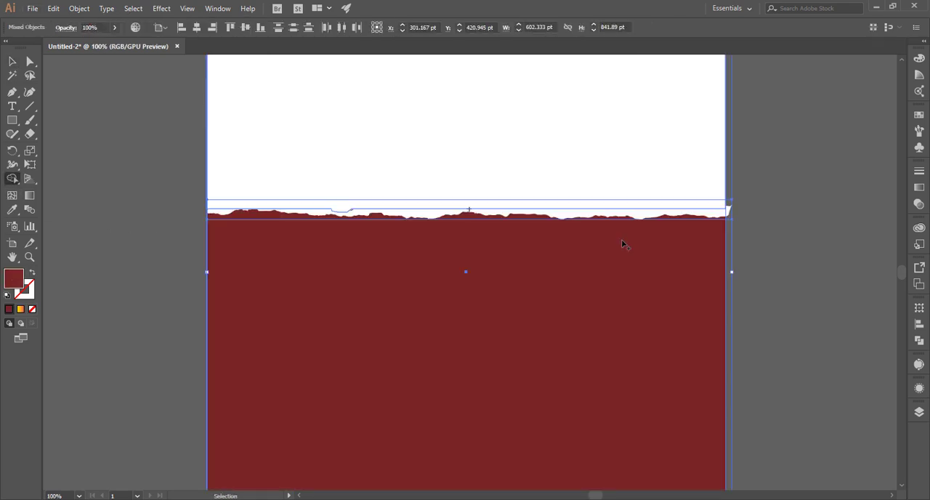
left_click_drag(604, 320, 548, 447)
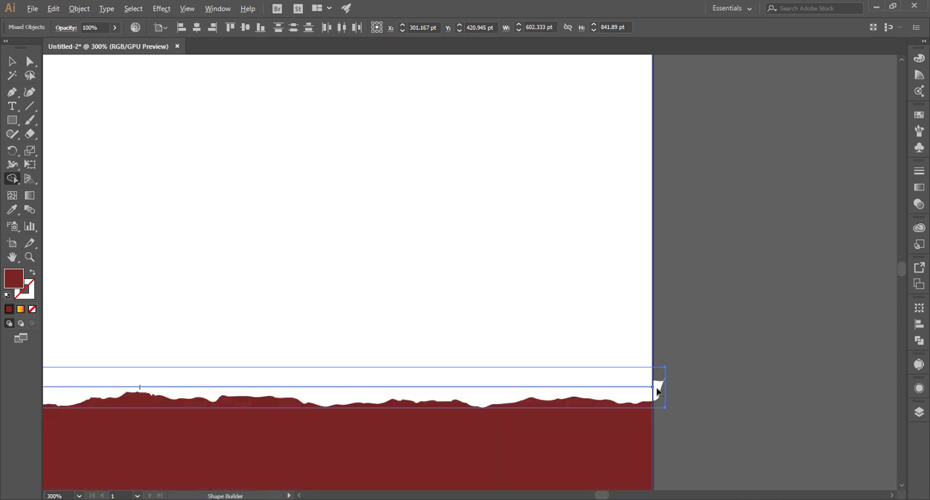
key("v")
Move the white shape off the artboard to test whether the torn edge is joined to it, and undo the move
left_click(695, 370)
left_click(609, 390)
left_click(612, 398)
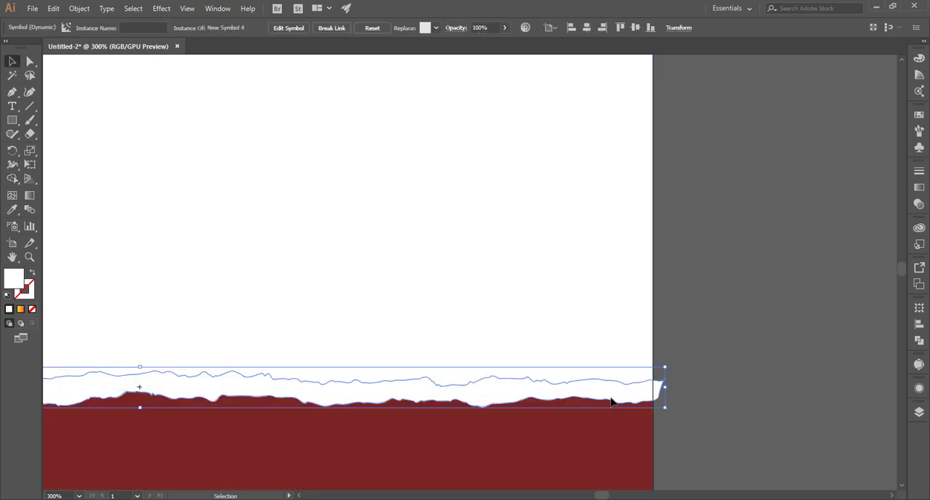
key("ctrl+0")
left_click(731, 362)
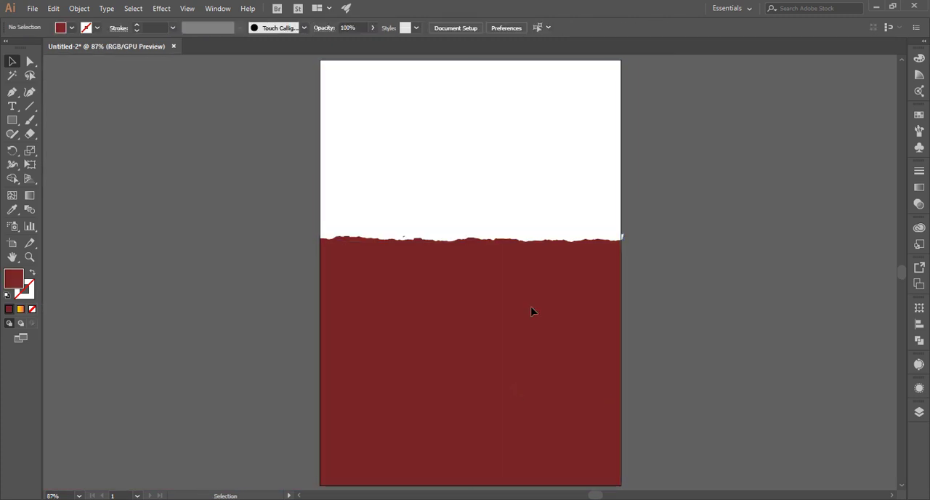
left_click_drag(496, 221, 156, 221)
key("ctrl+z")
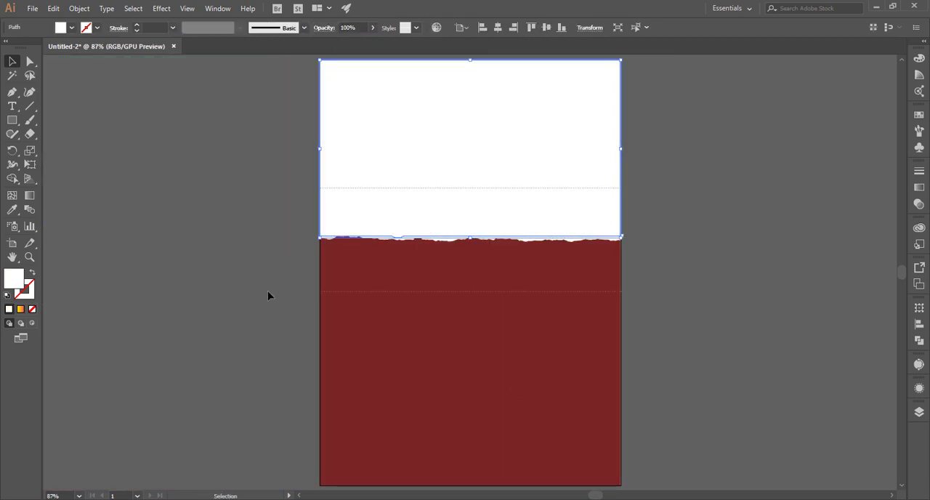
Try again to unite the white shape and the torn-edge symbol with Pathfinder
key("ctrl+a")
left_click(922, 341)
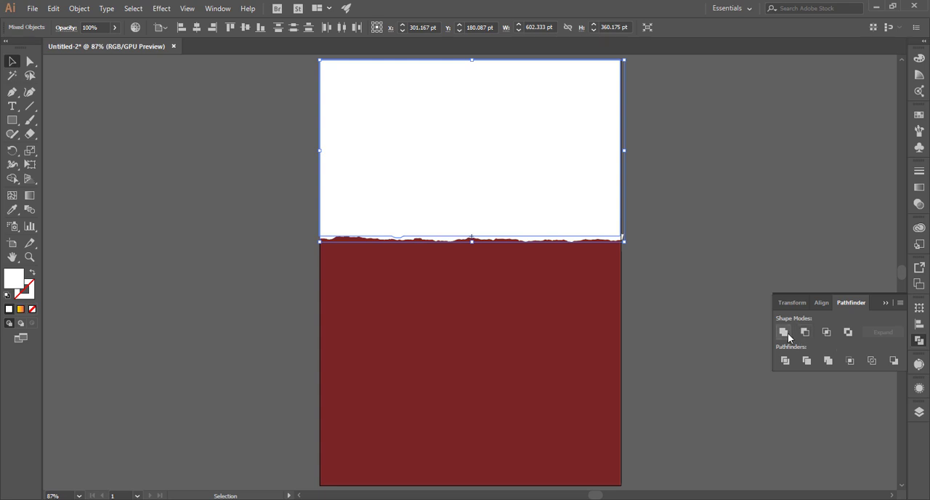
left_click(668, 322)
Reset the torn-edge symbol's transformation and stretch it evenly from its center slightly past both sides of the artboard
left_click(618, 241)
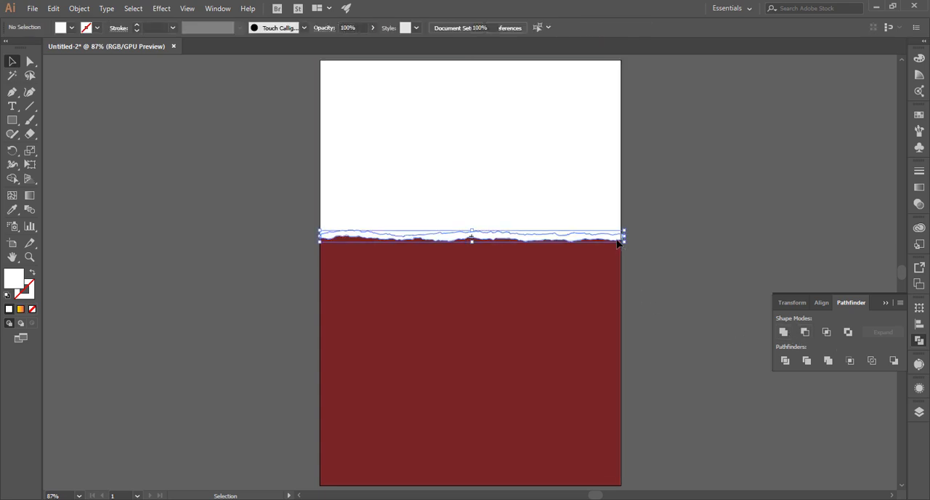
right_click(619, 243)
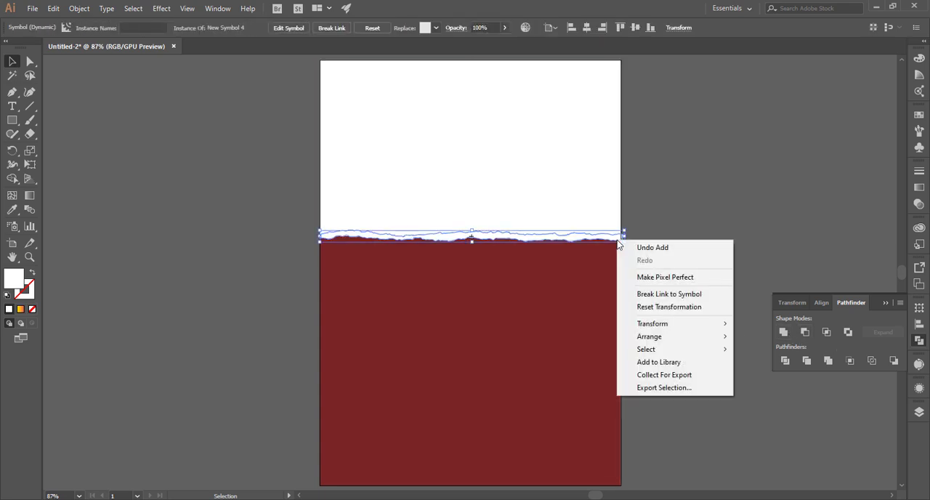
left_click(669, 307)
left_click(660, 295)
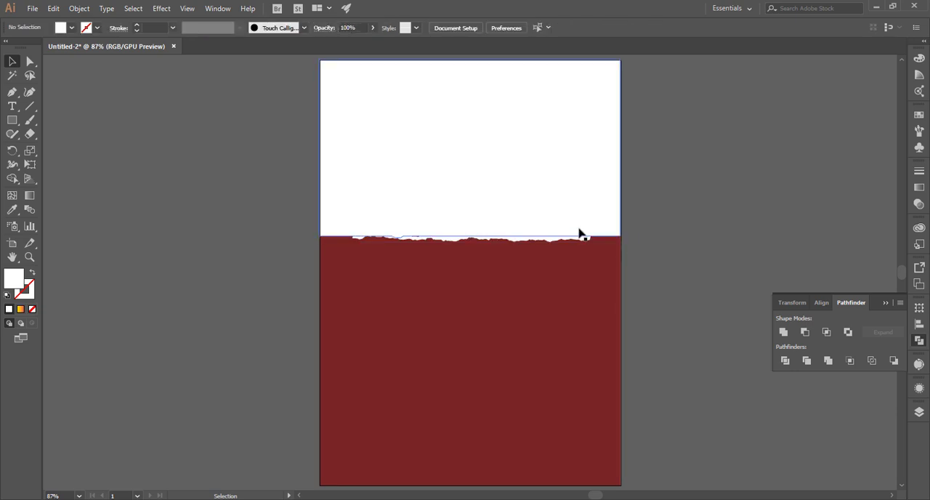
left_click(591, 240)
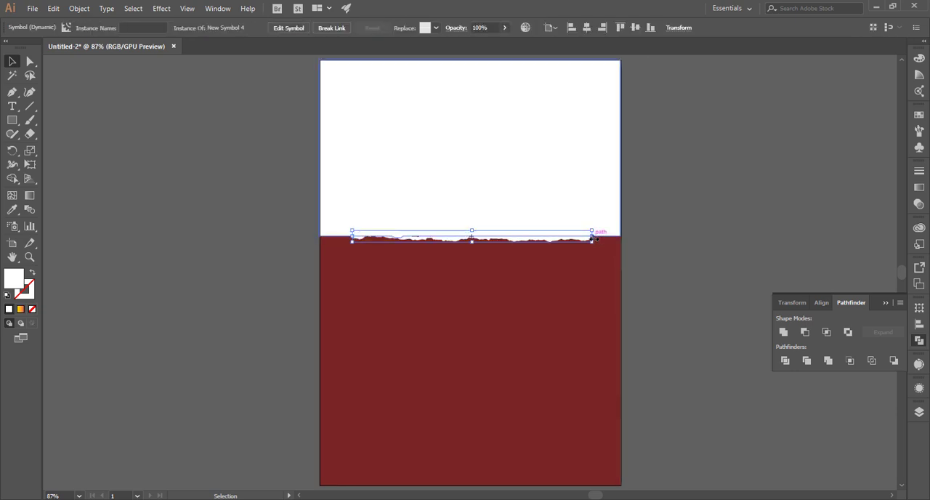
left_click_drag(593, 239, 642, 237)
left_click(670, 213)
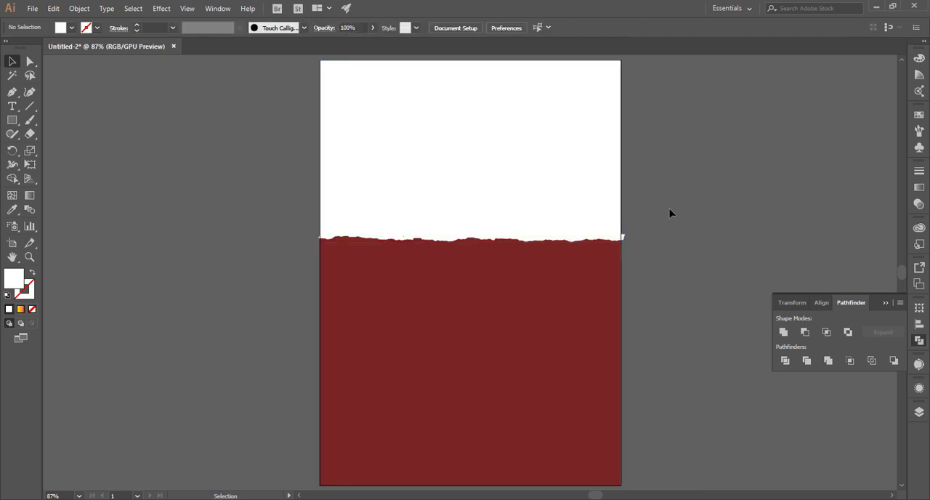
Select only the torn-edge symbol and expand it into editable paths
left_click(600, 212)
left_click(596, 240, "shift")
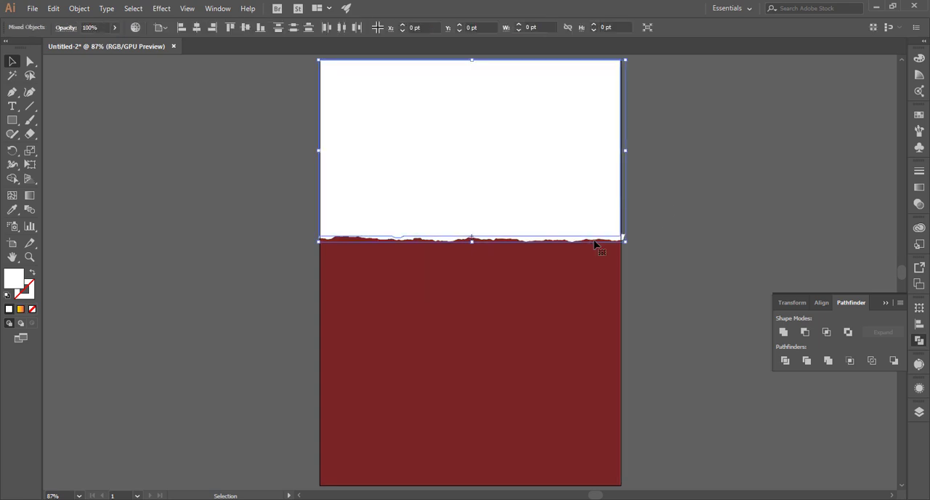
left_click(606, 290)
left_click(621, 240)
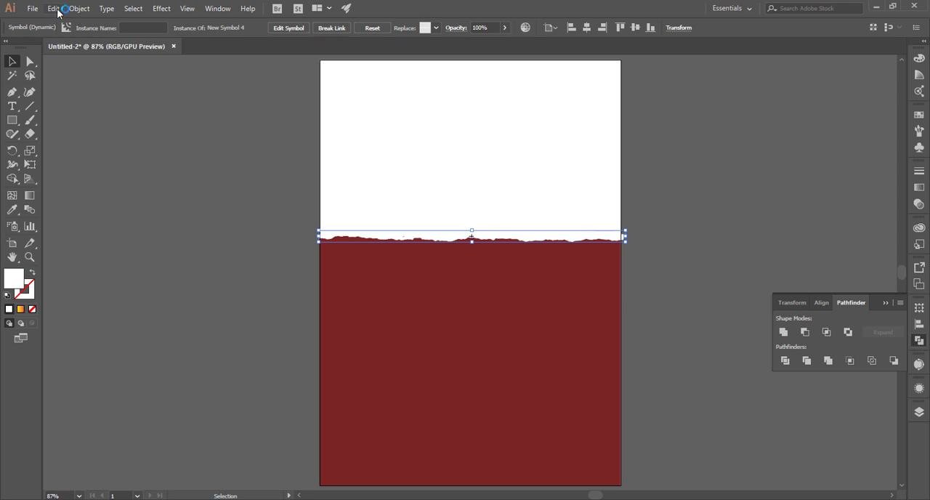
left_click(79, 8)
left_click(109, 131)
Unite the expanded torn edge with the white shape using Pathfinder
left_click_drag(270, 230, 363, 252)
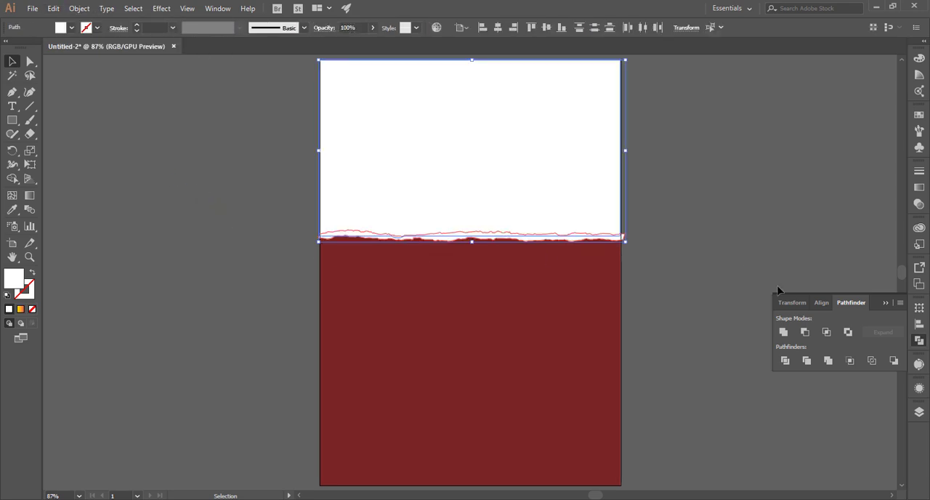
left_click(783, 333)
left_click(654, 258)
Unlock the red background, select it with the white shape, and remove the torn edge's overhang beyond the artboard sides with Shape Builder
key("ctrl+plus")
key("ctrl+plus")
key("ctrl+plus")
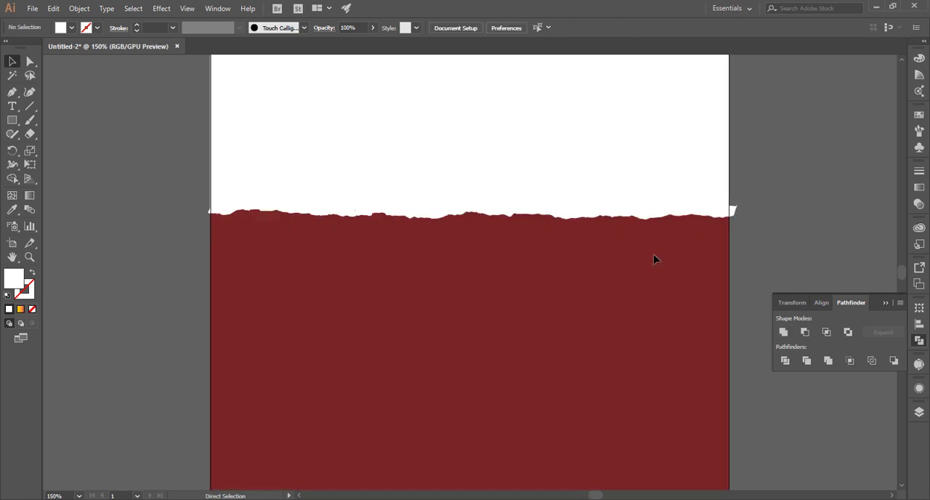
left_click_drag(586, 309, 510, 367)
left_click(695, 276)
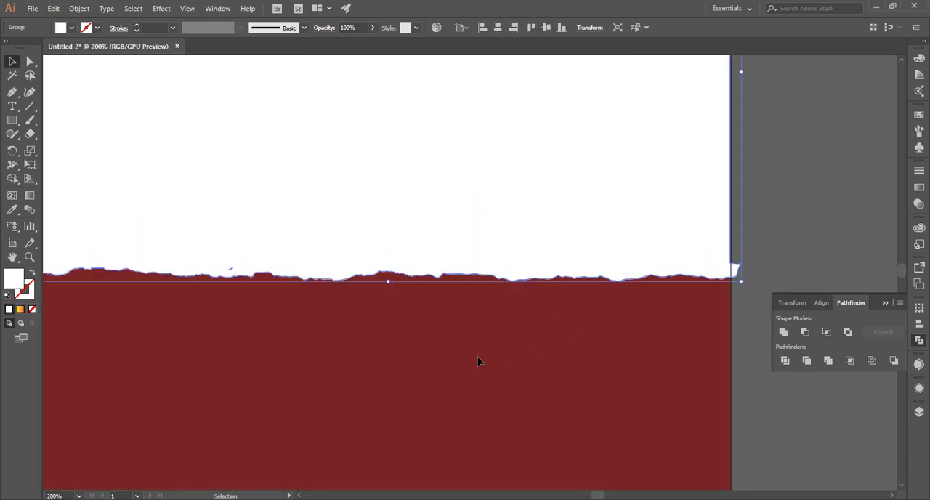
left_click(590, 380)
left_click(590, 380)
left_click_drag(773, 225, 246, 262)
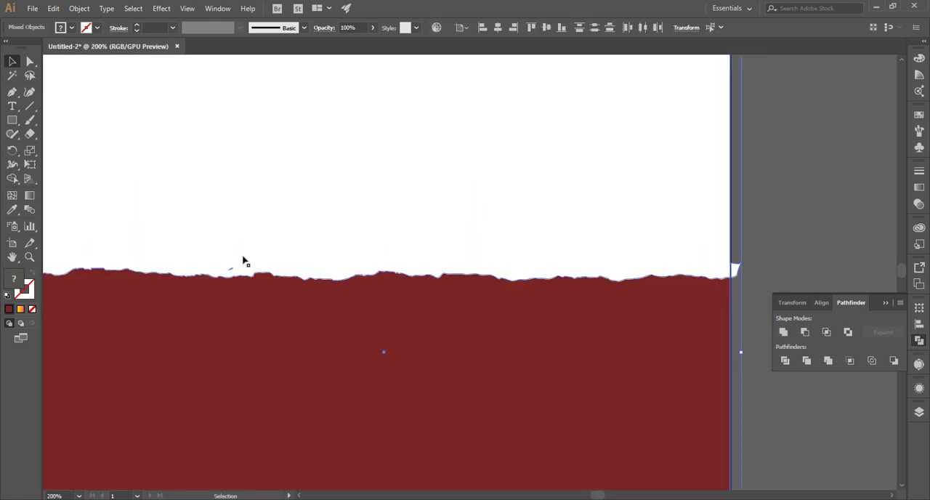
left_click(11, 180)
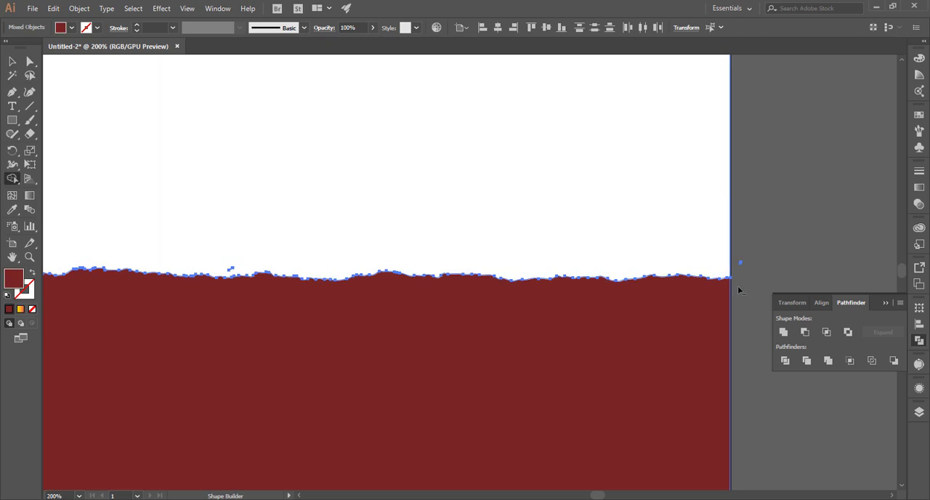
scroll(378, 266, "left", 5)
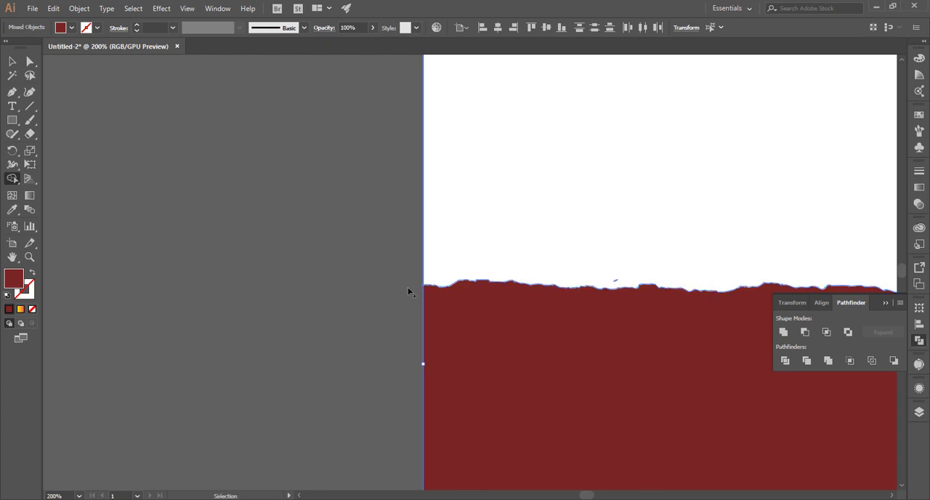
Select the white shape and the red background together near the stray fragment beyond the artboard's right edge
key("ctrl+0")
key("v")
left_click(721, 254)
left_click_drag(624, 229, 422, 341)
left_click(670, 236)
key("ctrl+plus")
key("ctrl+plus")
key("ctrl+plus")
key("ctrl+plus")
key("ctrl+plus")
key("space")
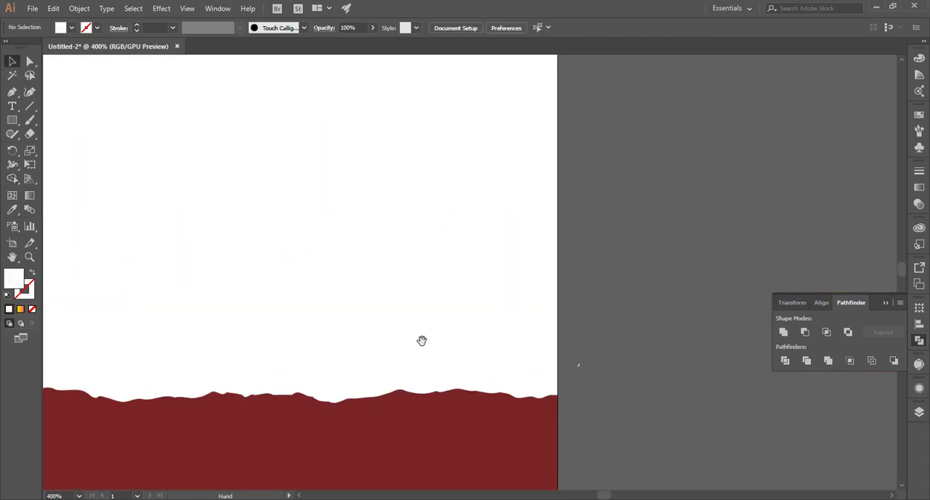
left_click_drag(624, 323, 504, 428)
Remove the small stray fragment outside the artboard's right edge with Shape Builder, and deselect everything
left_click(11, 180)
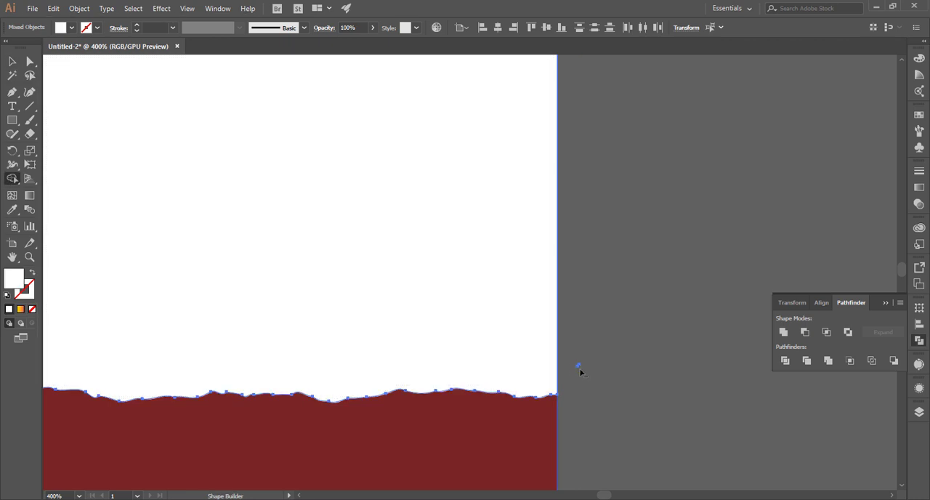
key("ctrl+plus")
key("ctrl+plus")
key("ctrl+plus")
key("space")
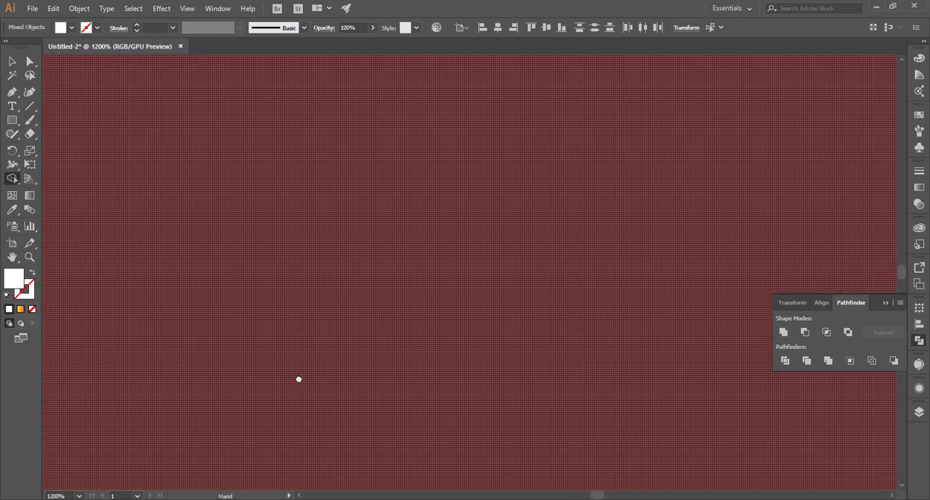
left_click_drag(298, 378, 243, 418)
left_click_drag(716, 157, 320, 354)
left_click_drag(701, 179, 240, 297)
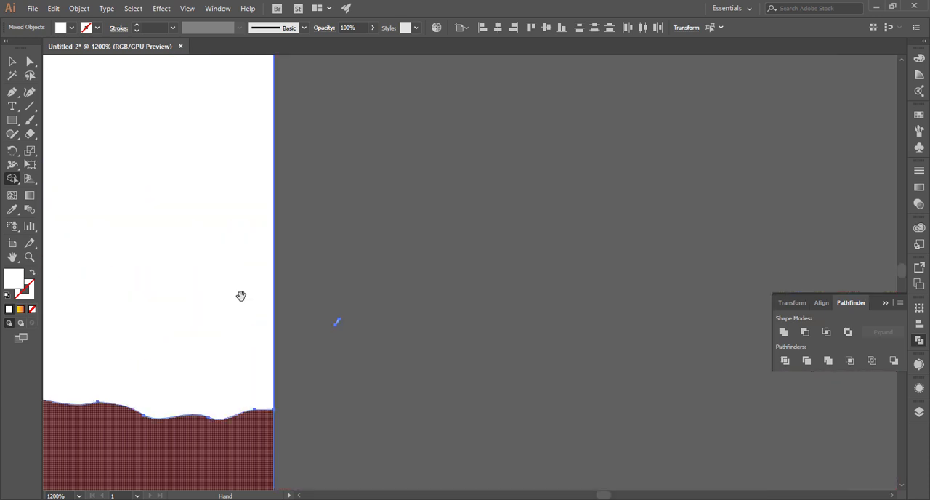
left_click(339, 322, "alt")
key("ctrl+0")
key("v")
left_click(678, 206)
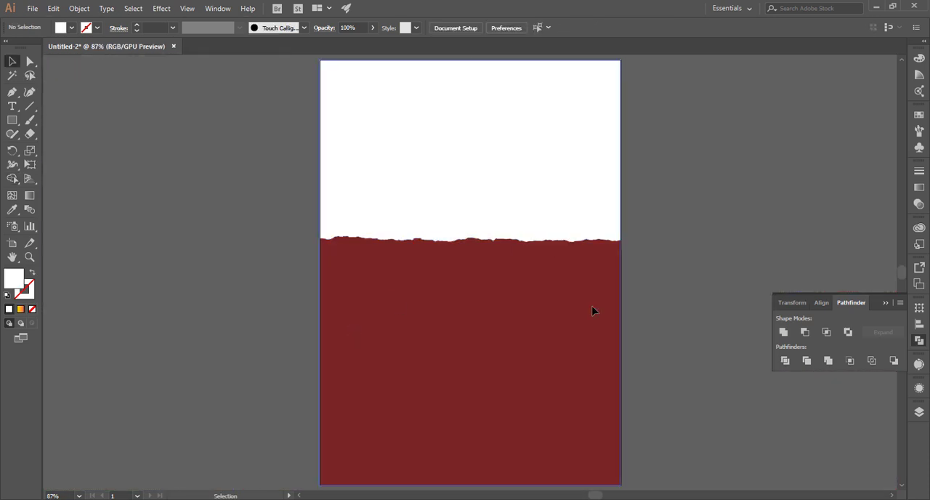
Lock the red background, try moving the white shape sideways on its own, and undo that move
left_click(593, 311)
key("ctrl+2")
left_click_drag(513, 194, 352, 194)
key("ctrl+z")
left_click(633, 272)
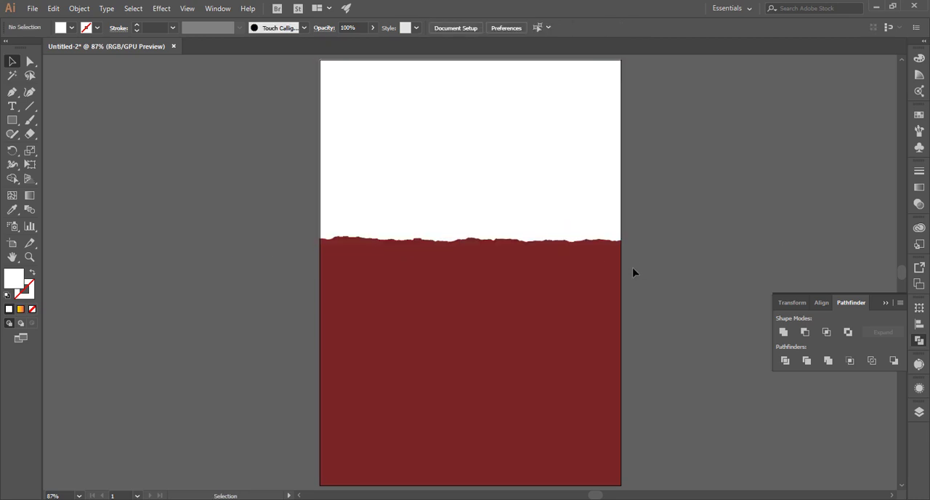
Duplicate the white torn shape slightly upward and bring the copy's top edge down to the artboard's top
scroll(610, 269, "up", 2)
left_click(538, 251)
left_click_drag(518, 240, 517, 232)
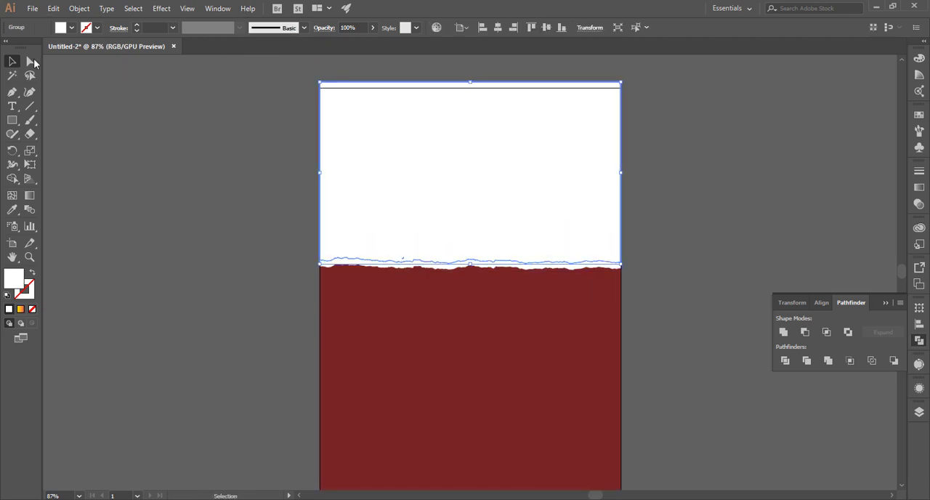
key("a")
left_click(485, 86)
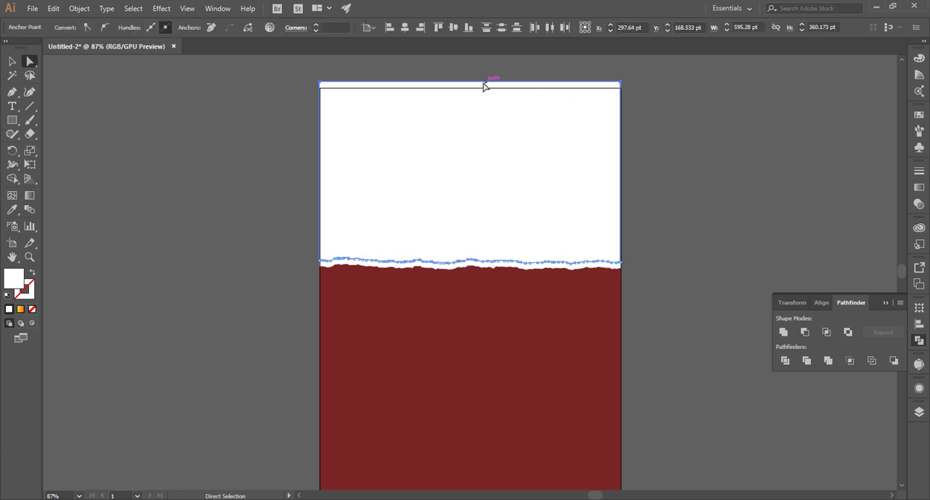
left_click_drag(482, 86, 482, 89)
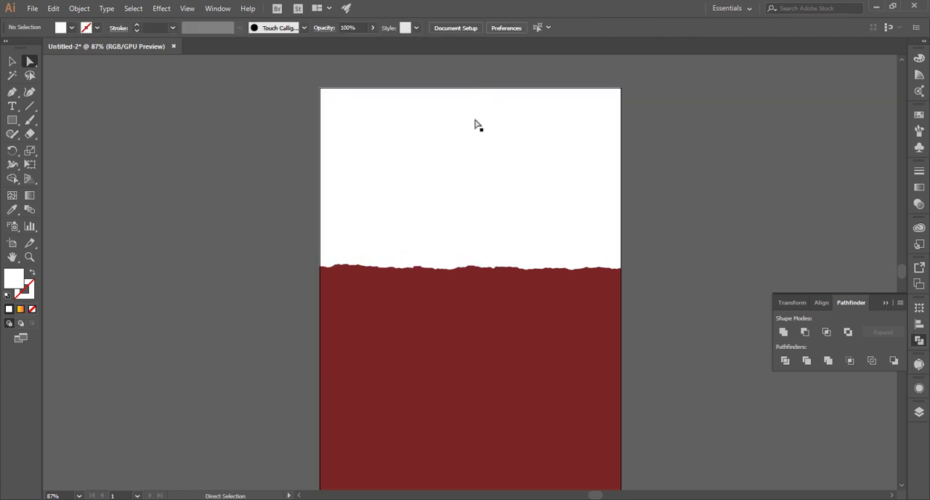
Fill the upper copy of the torn shape with the yellow-to-red gradient swatch
left_click(72, 28)
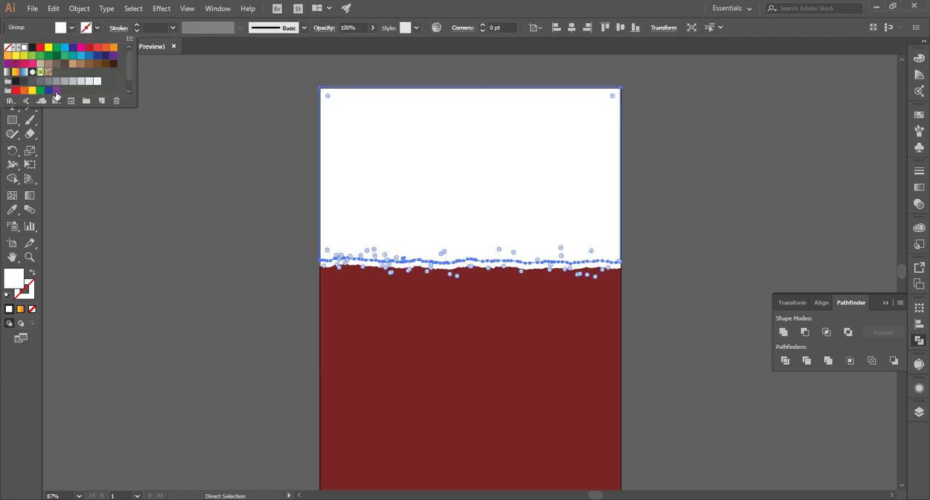
left_click(14, 73)
key("Escape")
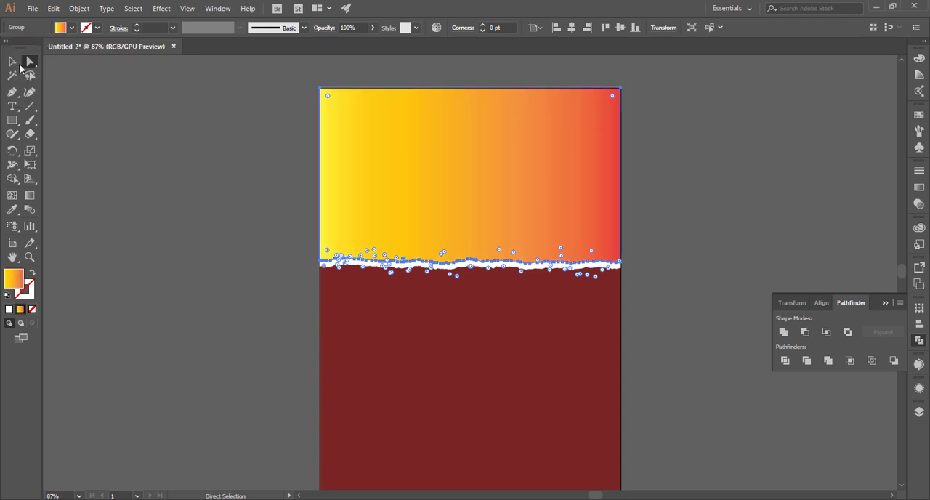
key("v")
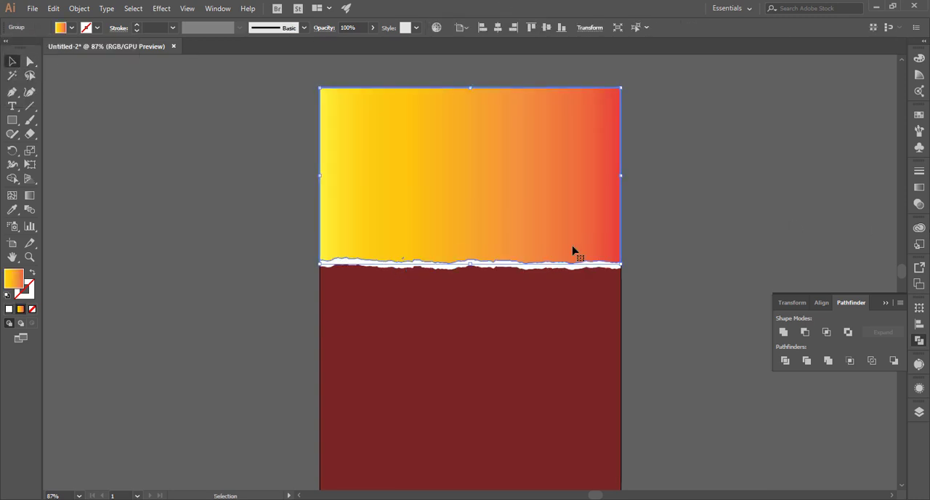
Stretch the gradient horizontally from just outside the artboard's left edge to beyond its right edge
key("g")
left_click_drag(500, 185, 611, 195)
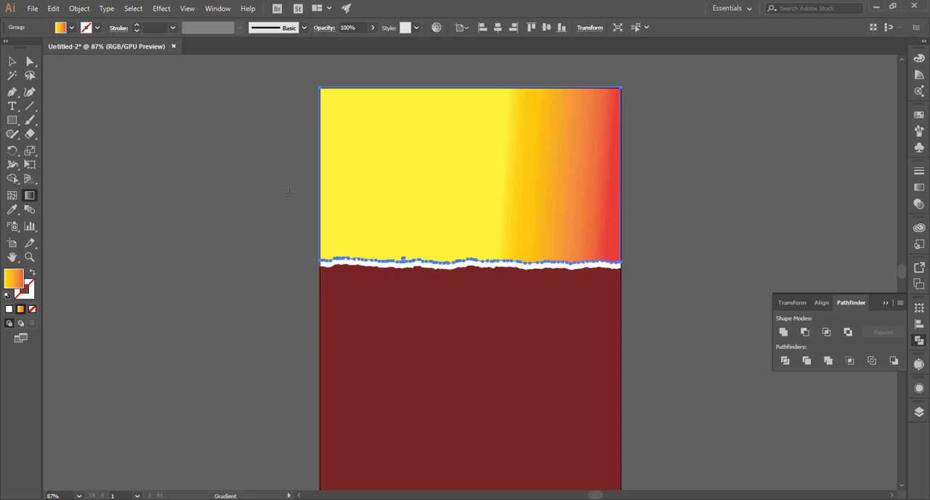
left_click_drag(289, 193, 721, 201)
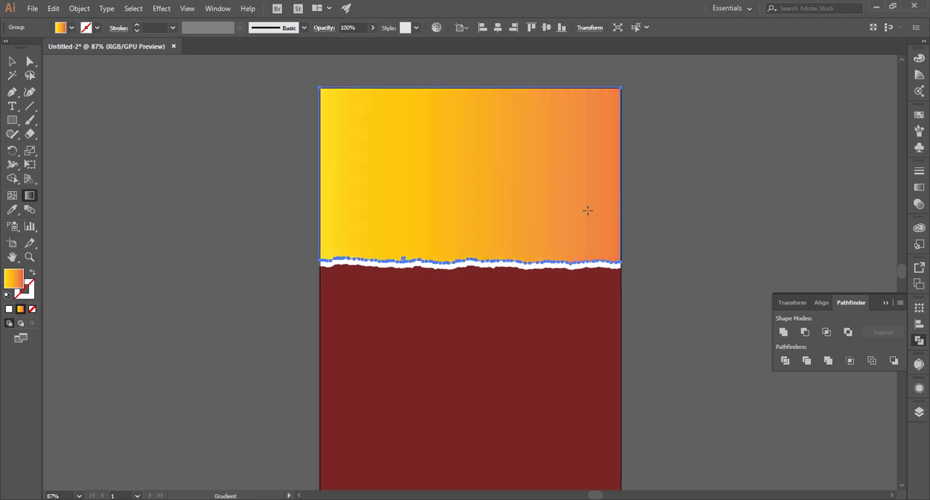
left_click(11, 64)
left_click(260, 231)
left_click(885, 303)
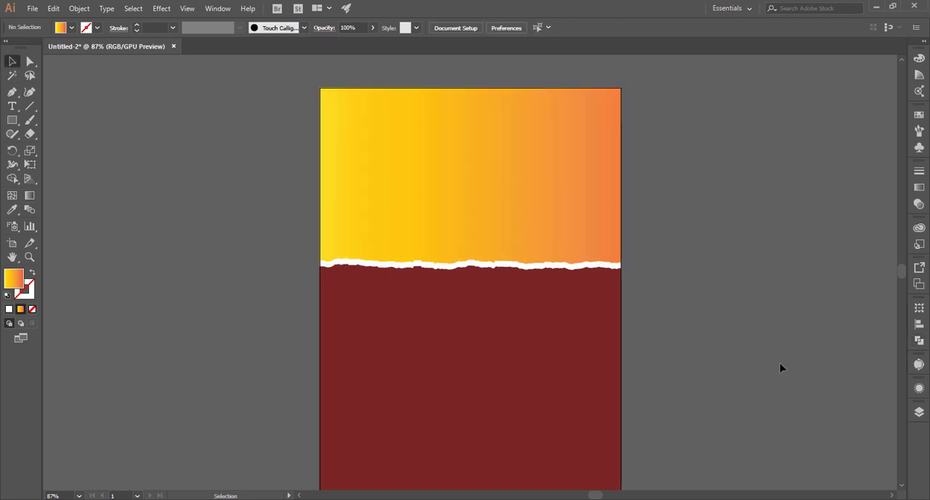
Place the black brush-stroke symbol, scale it down, and position it across the artboard's left edge over the gradient
scroll(781, 368, "down", 1)
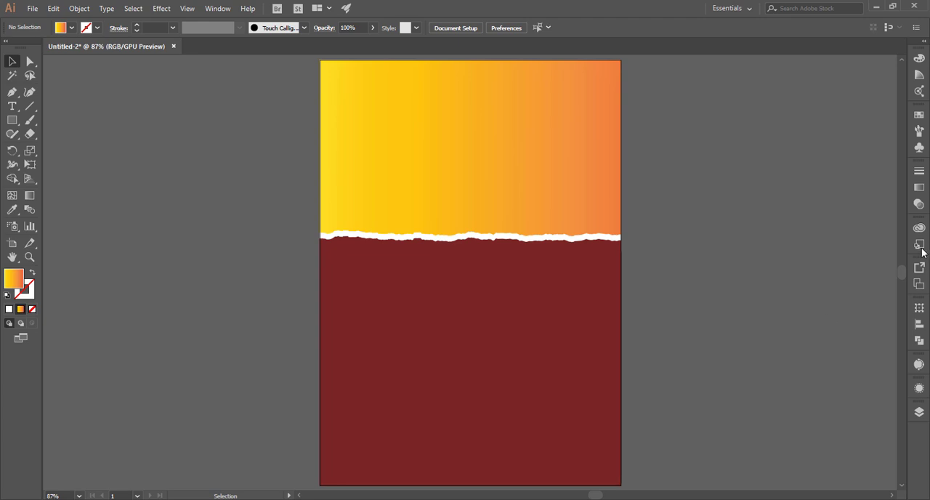
left_click(919, 147)
left_click_drag(686, 174, 650, 246)
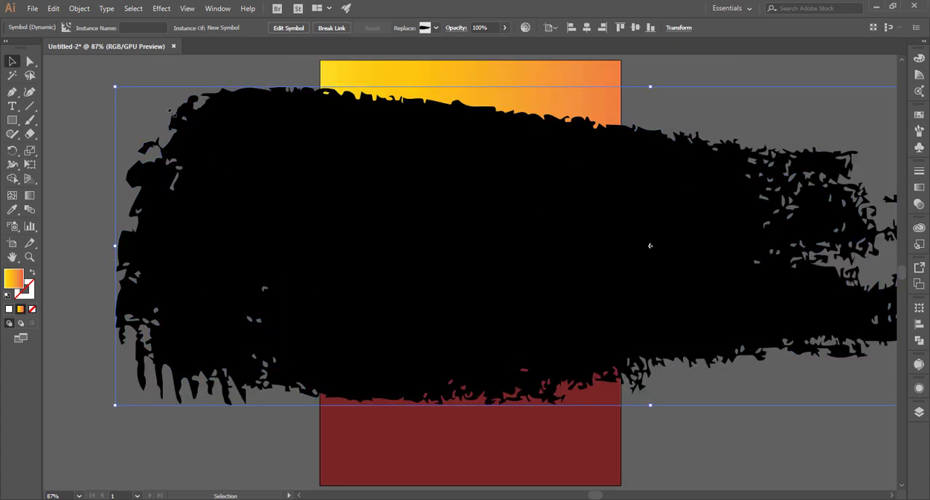
left_click_drag(172, 112, 519, 210)
left_click(821, 162)
mouse_move(628, 245)
left_mouse_down()
mouse_move(357, 181)
mouse_move(379, 167)
left_mouse_up()
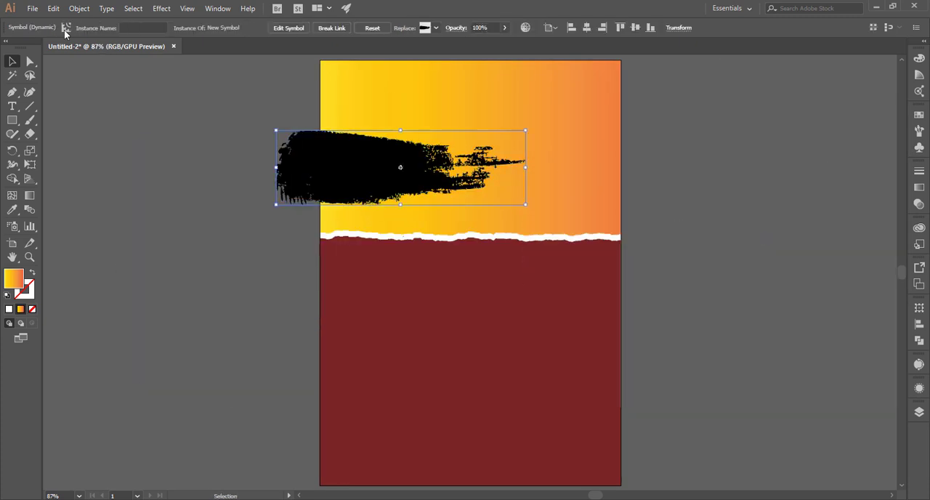
Expand the brush-stroke symbol into an editable compound path and undo the stray move off the artboard
right_click(361, 174)
left_click(249, 79)
left_click(52, 8)
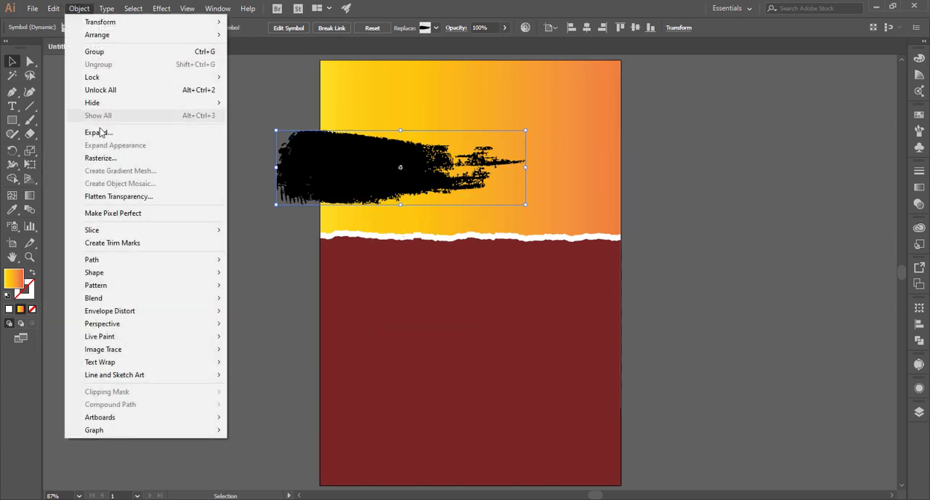
left_click(98, 130)
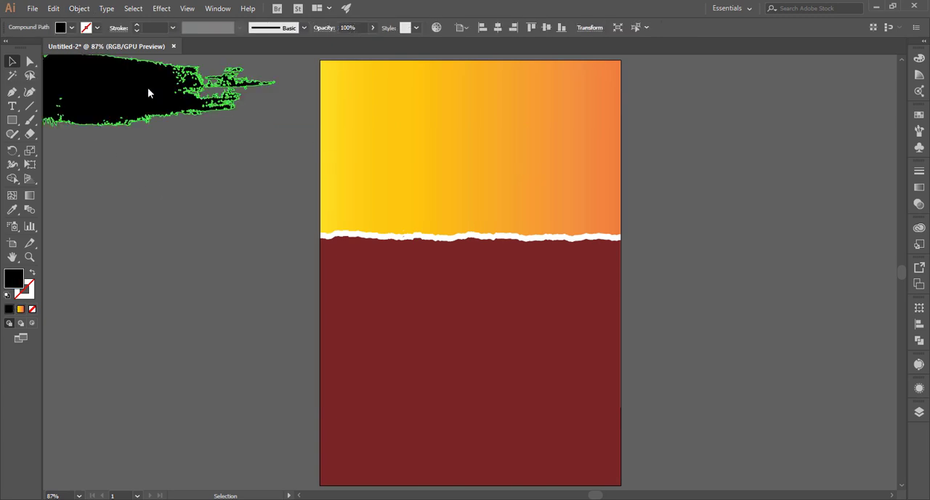
key("ctrl+z")
left_click(313, 169)
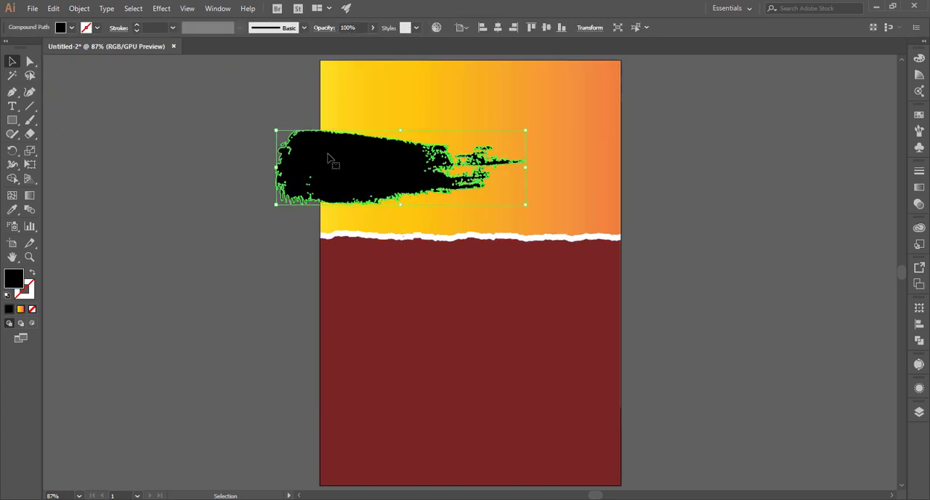
Move the brush stroke's compound path out of its symbol sublayer to the top of Layer 1
left_click(920, 412)
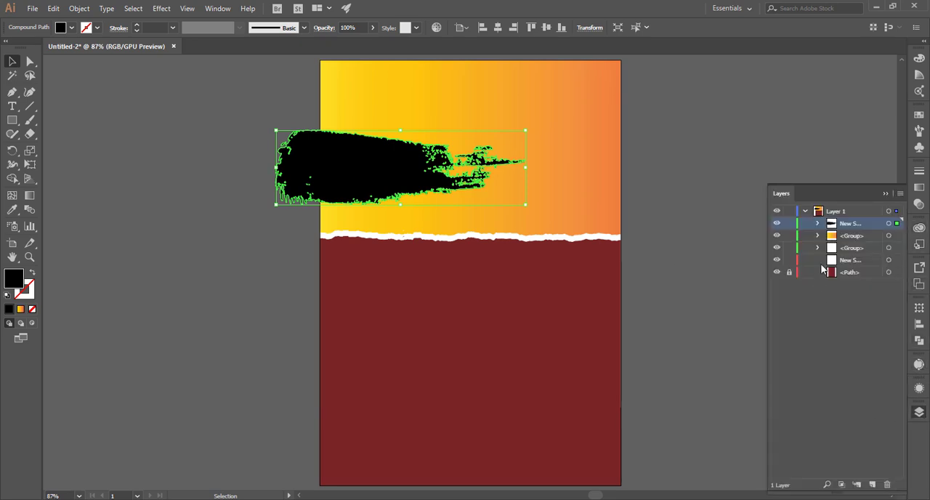
left_click(818, 223)
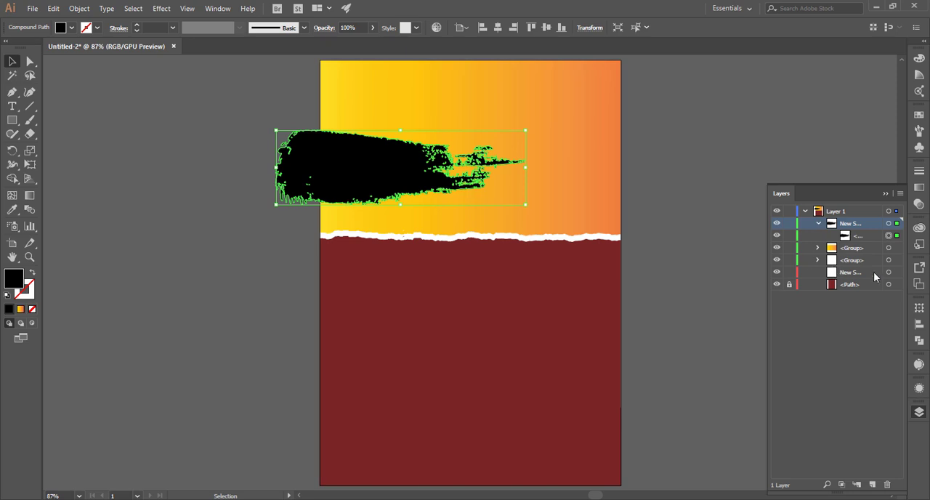
left_click_drag(856, 236, 822, 210)
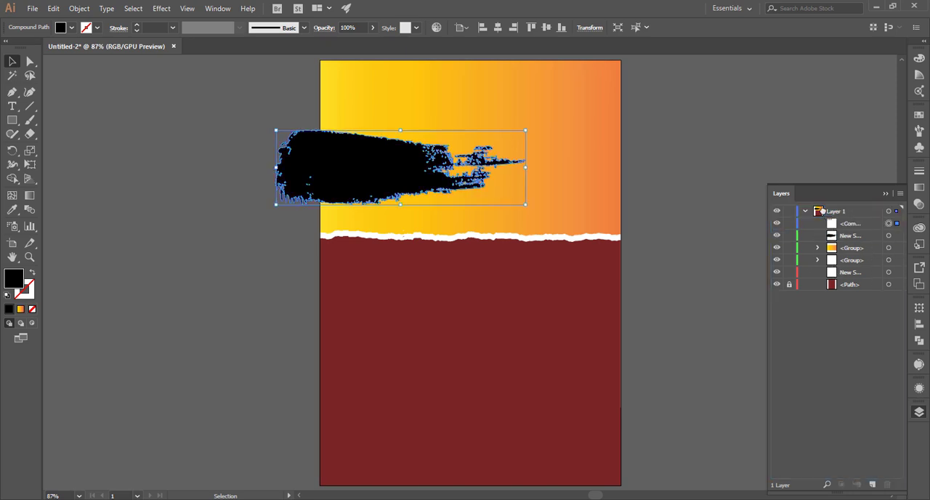
left_click(886, 194)
left_click(809, 168)
Fill the brush stroke with the light orange swatch
left_click(520, 195)
key("ctrl+2")
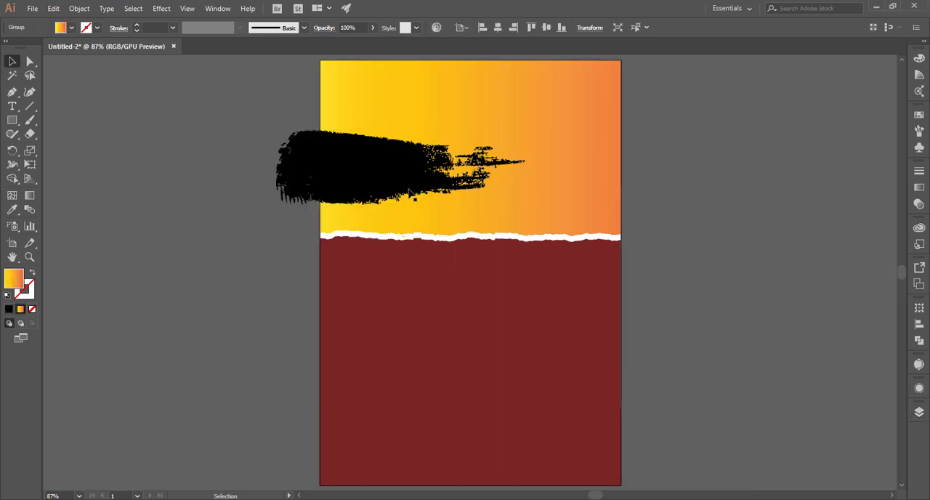
left_click(338, 178)
left_click(79, 27)
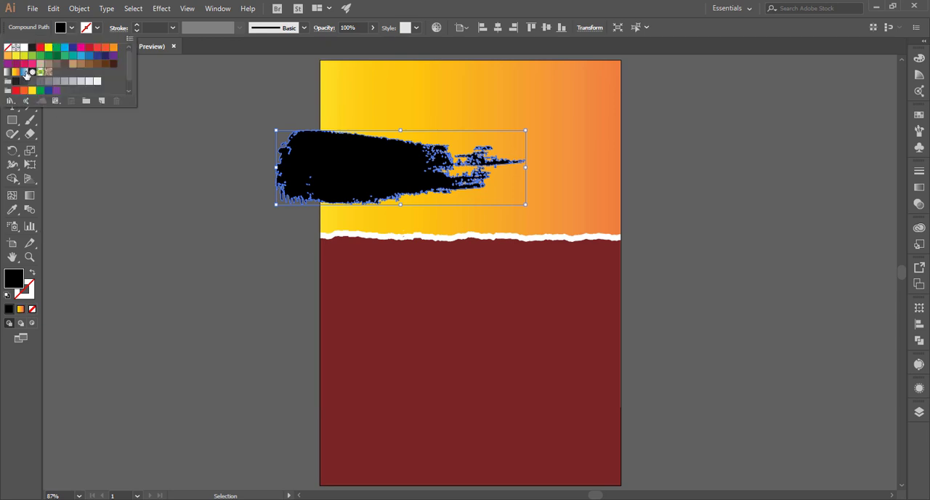
left_click(13, 62)
left_click(229, 225)
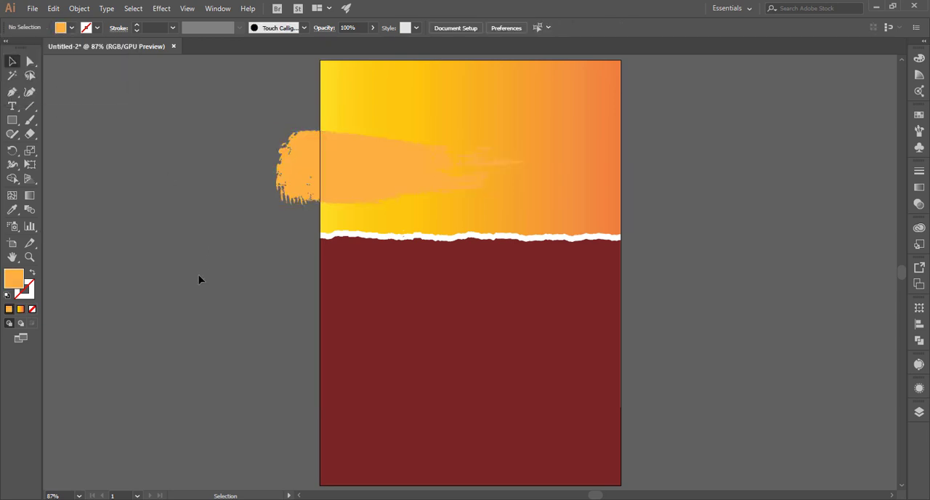
Shift the orange brush stroke slightly up and left, and place a copy of it to the right of the artboard
mouse_move(340, 197)
left_mouse_down()
mouse_move(316, 171)
mouse_move(777, 167)
left_mouse_up()
left_click(213, 232)
left_click(357, 168)
left_click(174, 181)
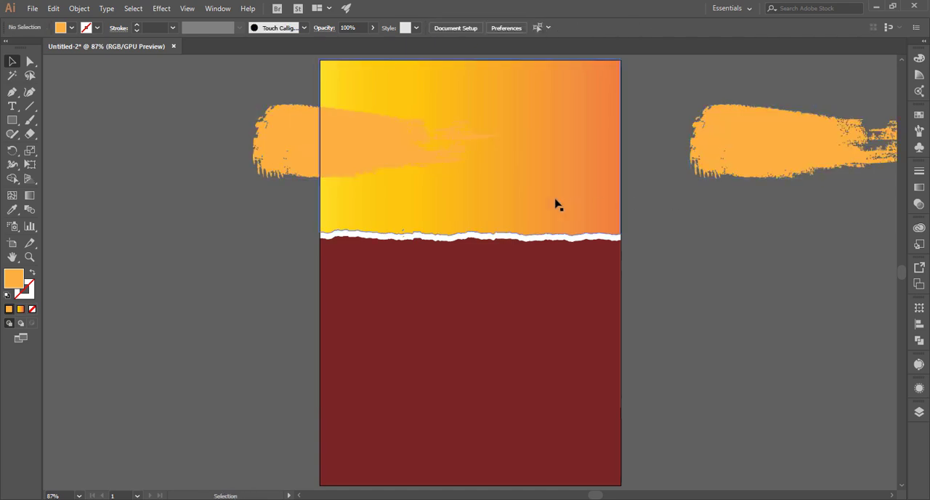
Scale down the original orange brush stroke and reposition it across the artboard's left edge
left_click(328, 160)
left_click(502, 182)
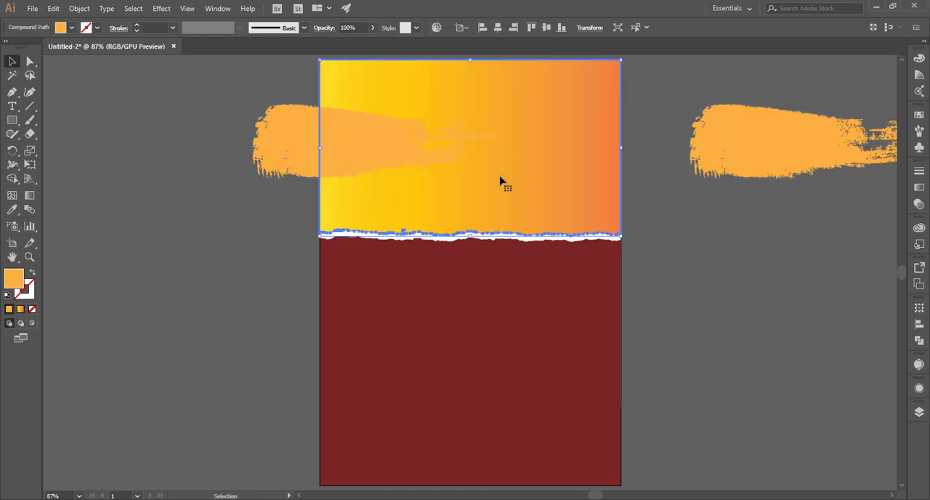
left_click(276, 141)
mouse_move(501, 183)
left_mouse_down()
mouse_move(415, 160)
mouse_move(433, 162)
left_mouse_up()
left_click(248, 168)
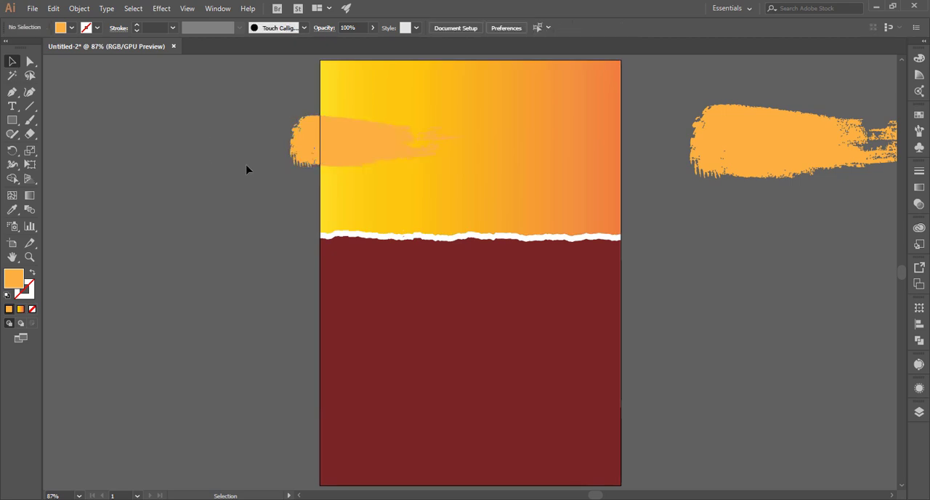
left_click_drag(334, 158, 305, 164)
Turn the larger brush-stroke copy around to point inward across the artboard's right edge, and fill it with black
left_click(745, 176)
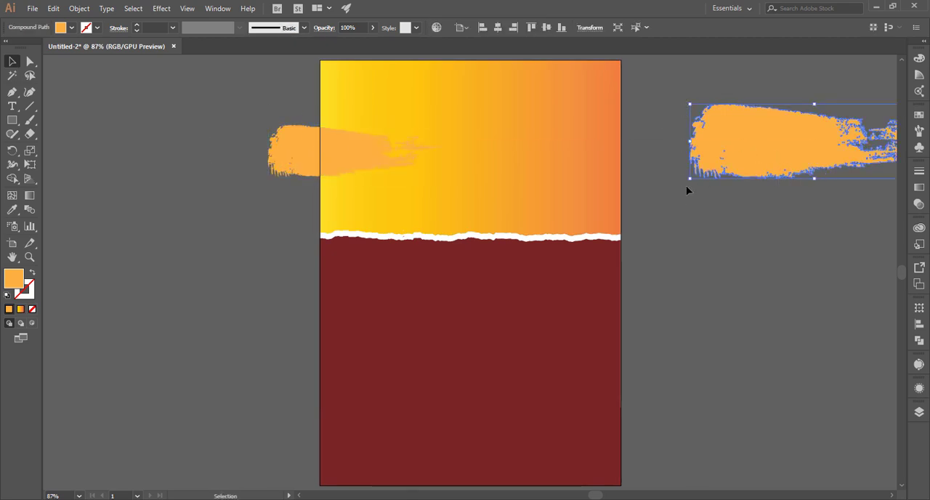
mouse_move(688, 191)
left_mouse_down()
mouse_move(881, 214)
mouse_move(872, 174)
mouse_move(833, 133)
mouse_move(588, 139)
mouse_move(622, 147)
left_mouse_up()
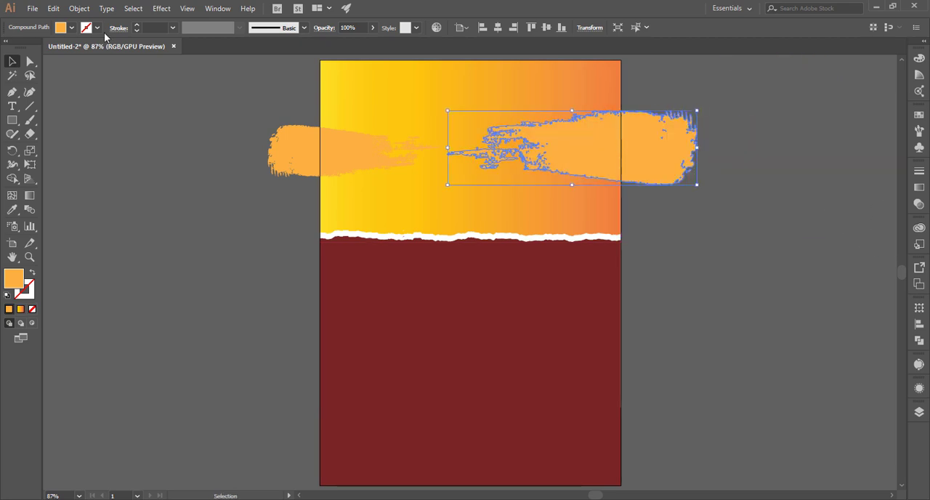
left_click(73, 29)
left_click(32, 47)
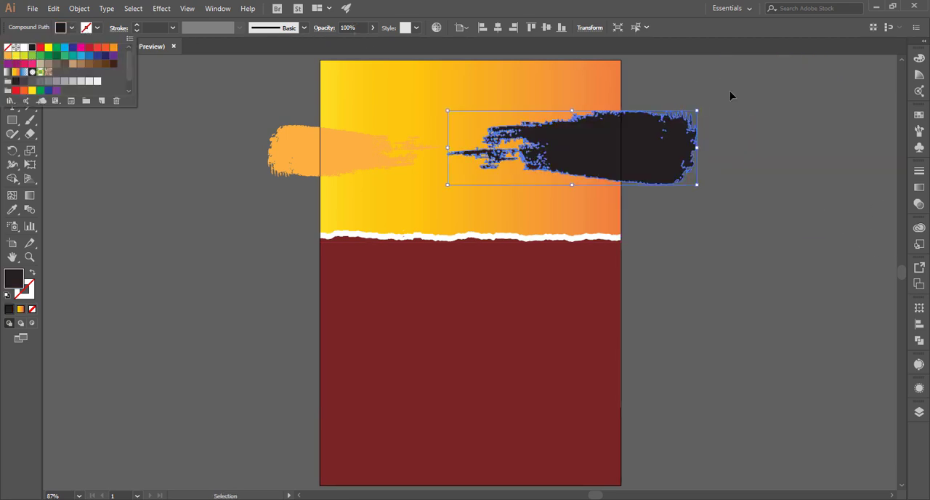
left_click(729, 91)
Enlarge the black brush stroke proportionally so it extends farther in and out over the artboard's right edge, and keep it selected
mouse_move(697, 186)
left_mouse_down()
mouse_move(776, 295)
mouse_move(781, 206)
mouse_move(795, 210)
left_mouse_up()
left_click(716, 235)
left_click(679, 156)
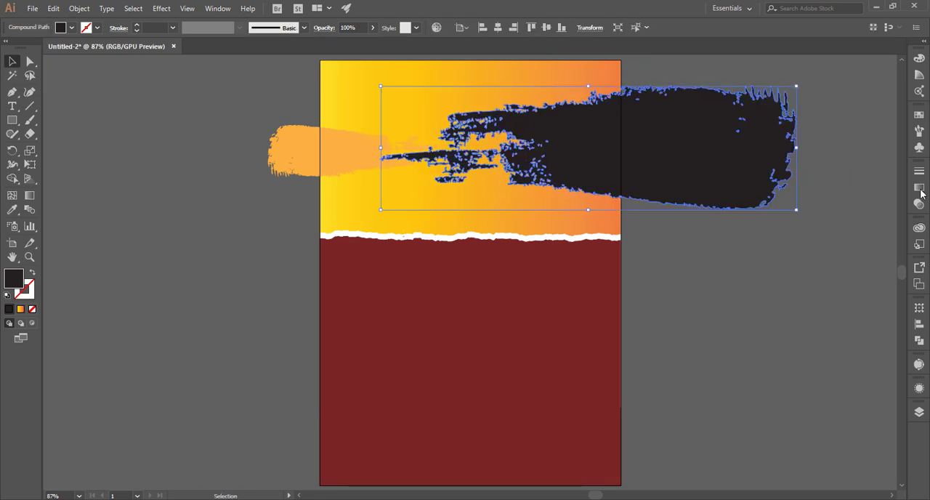
Set the black brush stroke's blending mode to Overlay and its opacity to 25%
left_click(922, 190)
left_click(845, 167)
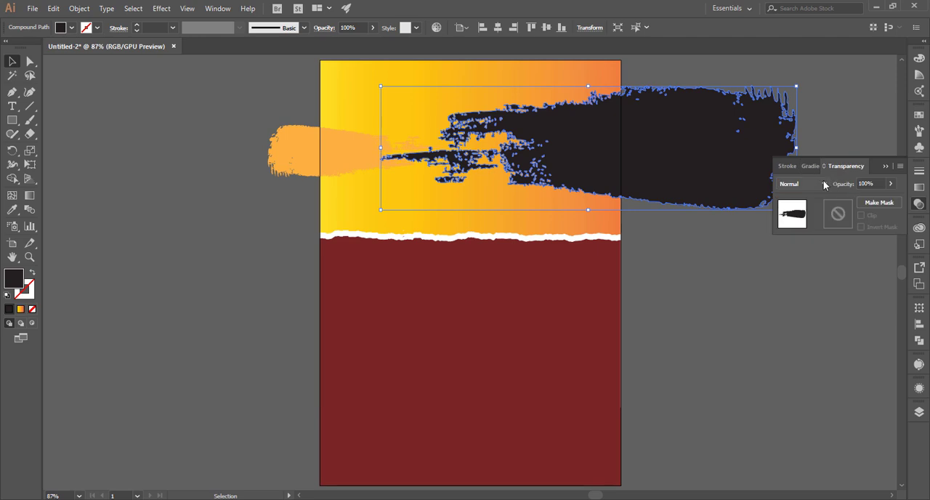
left_click(824, 182)
left_click(814, 295)
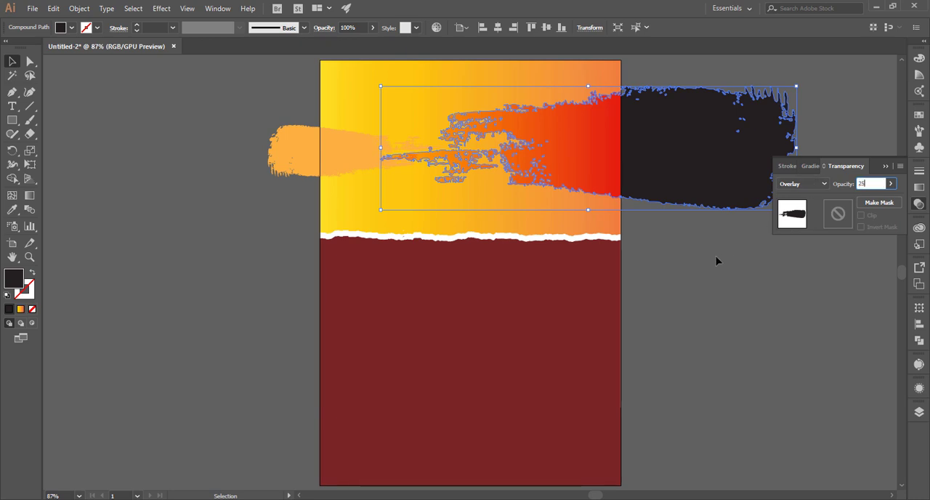
left_click(709, 283)
Move the overlay brush stroke slightly down, and shift the orange brush stroke up and enlarge it proportionally across the artboard's left edge
left_click_drag(686, 182, 682, 204)
left_click(683, 81)
mouse_move(319, 164)
left_mouse_down()
mouse_move(331, 142)
mouse_move(324, 123)
left_mouse_up()
left_click(259, 172)
left_click(359, 130)
mouse_move(442, 139)
left_mouse_down()
mouse_move(473, 150)
mouse_move(449, 147)
left_mouse_up()
Bring a copy of the upper gradient shape to the front, and place a copy of the overlay brush stroke left of the artboard
left_click(313, 209)
left_click(349, 191)
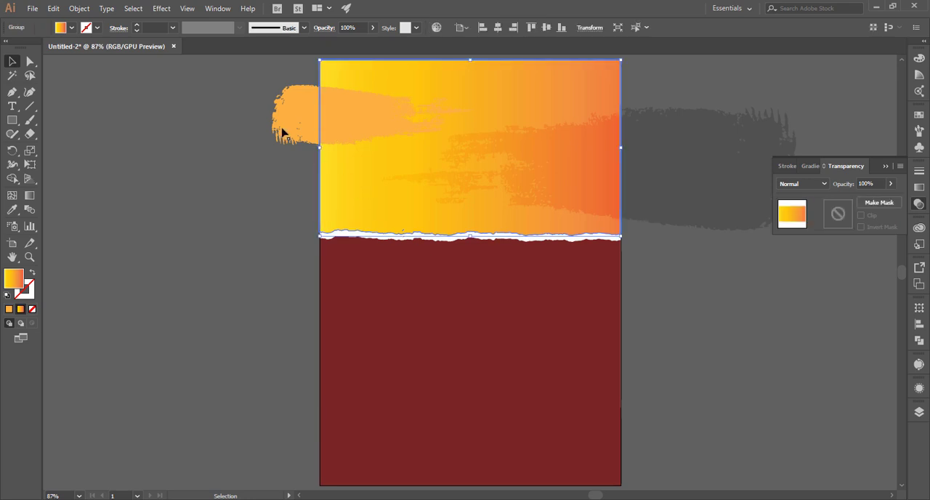
right_click(339, 170)
left_click(553, 282)
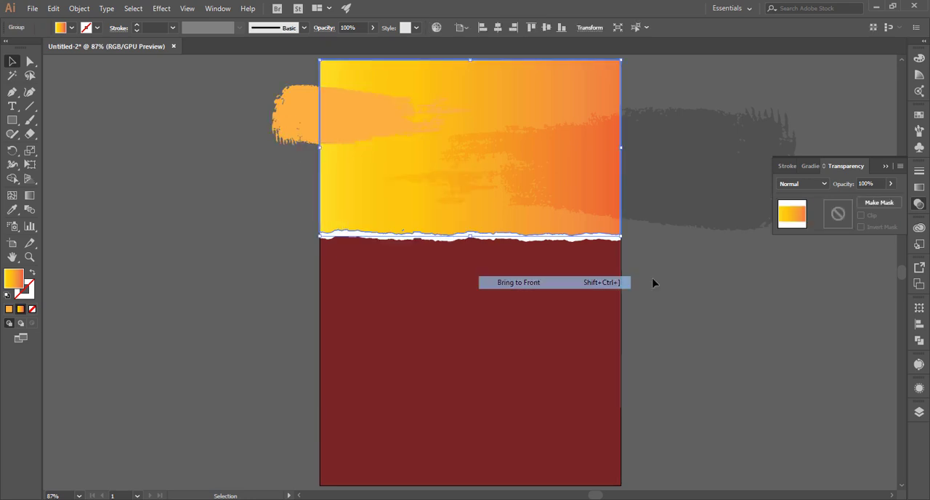
mouse_move(701, 197)
left_mouse_down()
mouse_move(708, 191)
mouse_move(117, 284)
left_mouse_up()
left_click(232, 204)
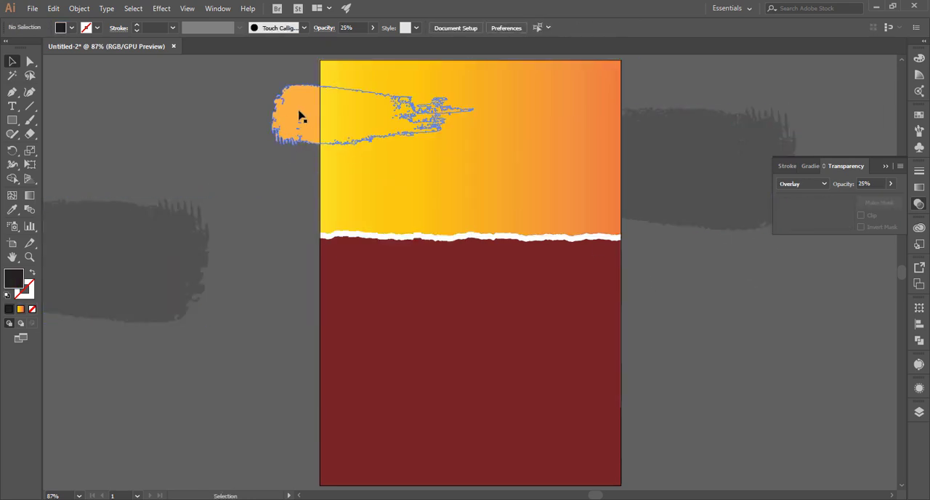
Clip the orange and overlay brush strokes to the gradient shape with a clipping mask
left_click(299, 114)
left_click(420, 179, "shift")
left_click(654, 168, "shift")
right_click(570, 170)
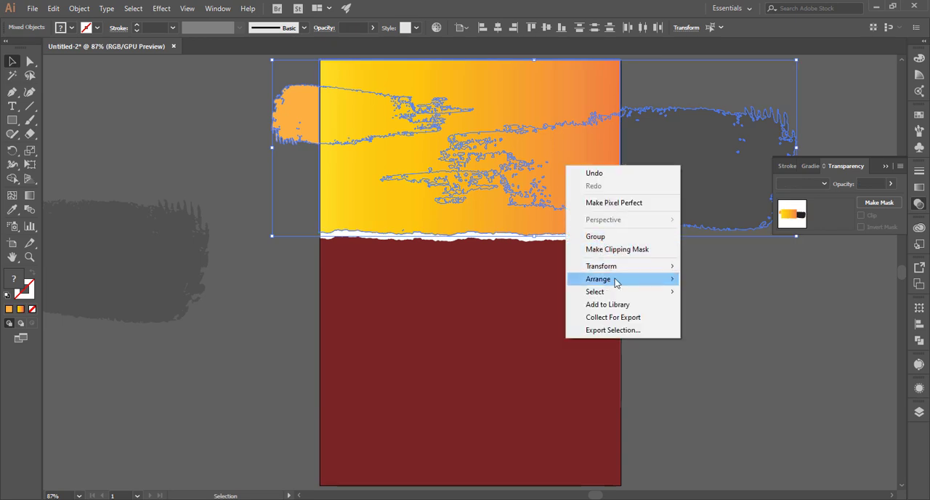
left_click(628, 254)
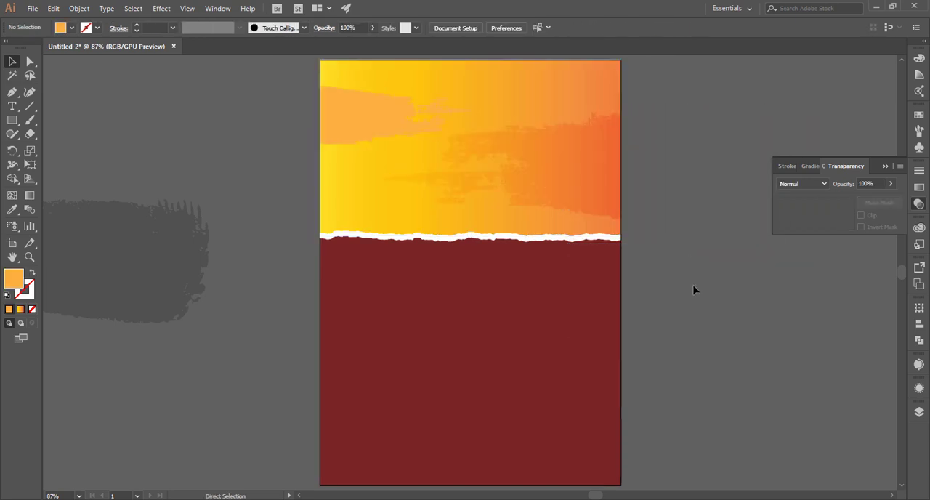
Place a copy of the spare overlay brush stroke across the right edge of the dark red base
key("ctrl+minus")
key("ctrl+minus")
mouse_move(251, 249)
left_mouse_down()
mouse_move(621, 359)
mouse_move(584, 323)
left_mouse_up()
key("ctrl+shift+a")
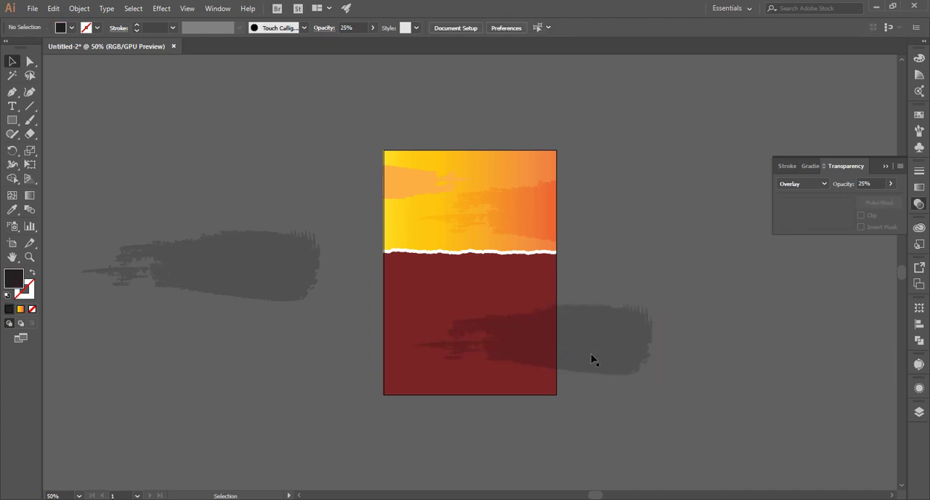
left_click(403, 384)
key("ctrl+shift+a")
Mirror the spare overlay brush stroke horizontally and place it across the left edge of the dark red base, just below the torn edge
left_click(219, 264)
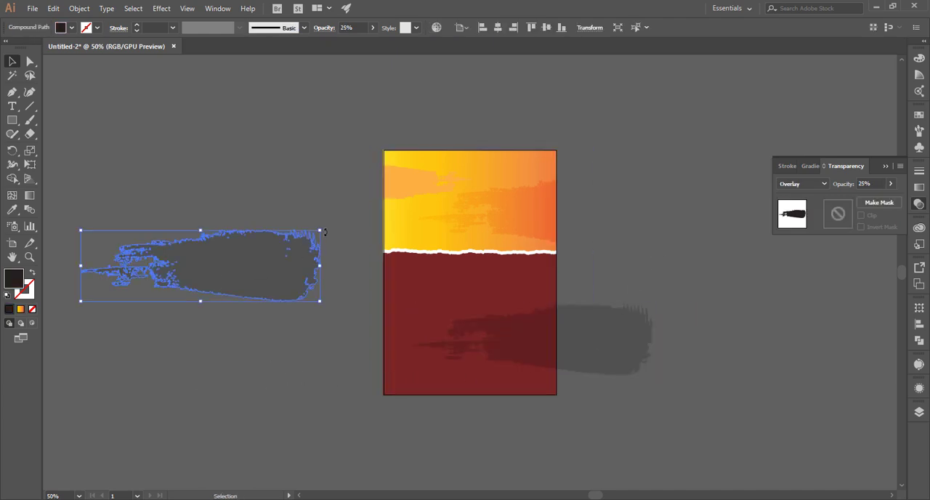
left_click_drag(324, 231, 132, 271)
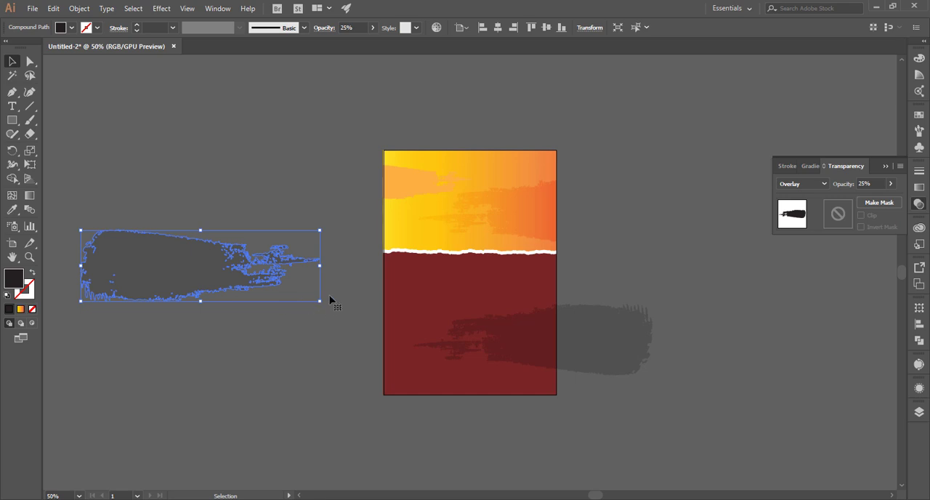
left_click_drag(214, 297, 364, 319)
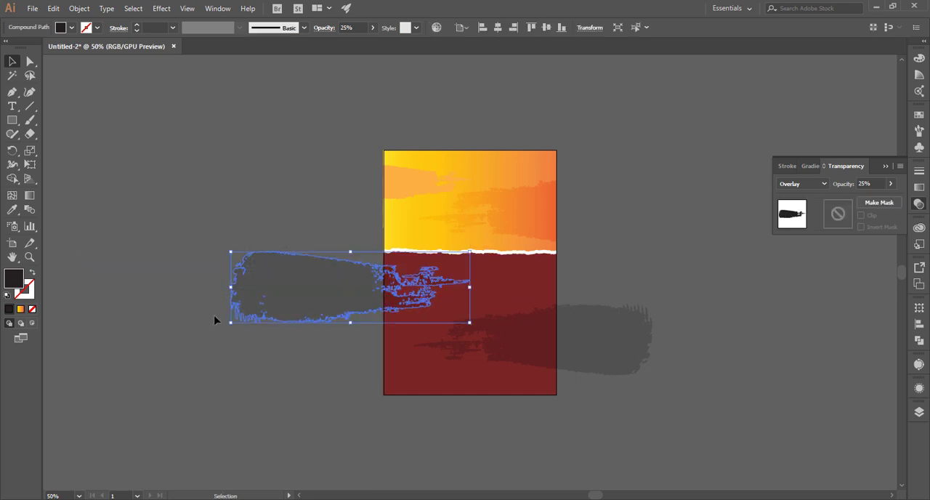
left_click(214, 320)
Nudge the two overlay brush strokes on the dark red base farther inward over the artboard
mouse_move(606, 362)
left_mouse_down()
mouse_move(578, 372)
mouse_move(587, 371)
left_mouse_up()
left_click(627, 288)
left_click_drag(374, 302, 395, 302)
left_click(567, 274)
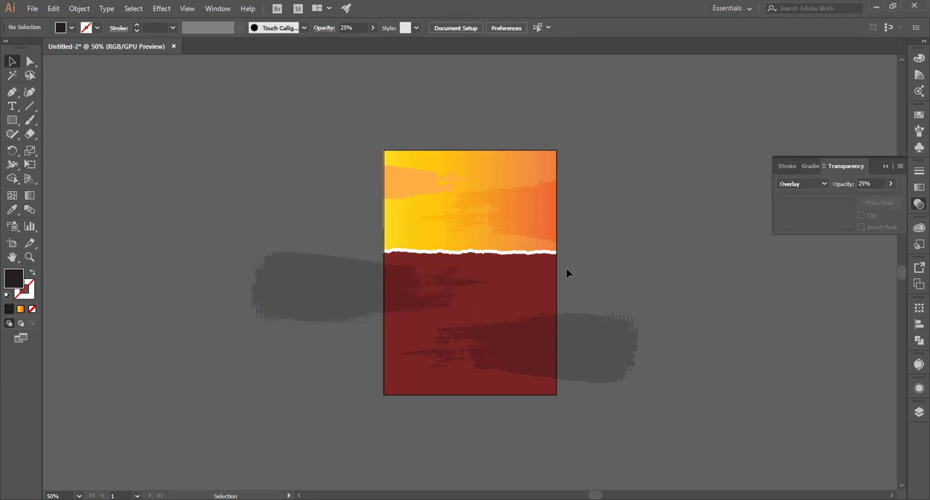
Bring a copy of the dark red background rectangle to the front
left_click(509, 288)
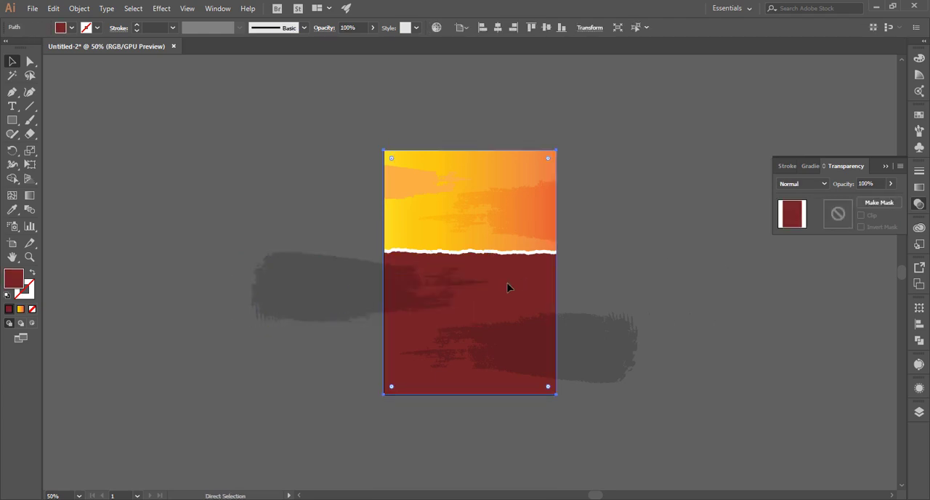
key("v")
right_click(509, 288)
mouse_move(586, 224)
left_click(667, 224)
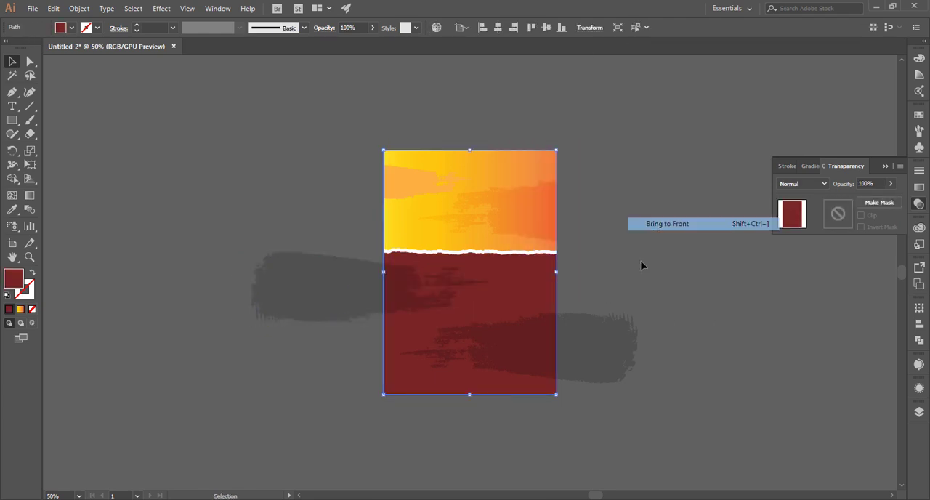
Clip the two lower overlay brush strokes to the dark red rectangle with a clipping mask
left_click(301, 310)
left_click(584, 349, "shift")
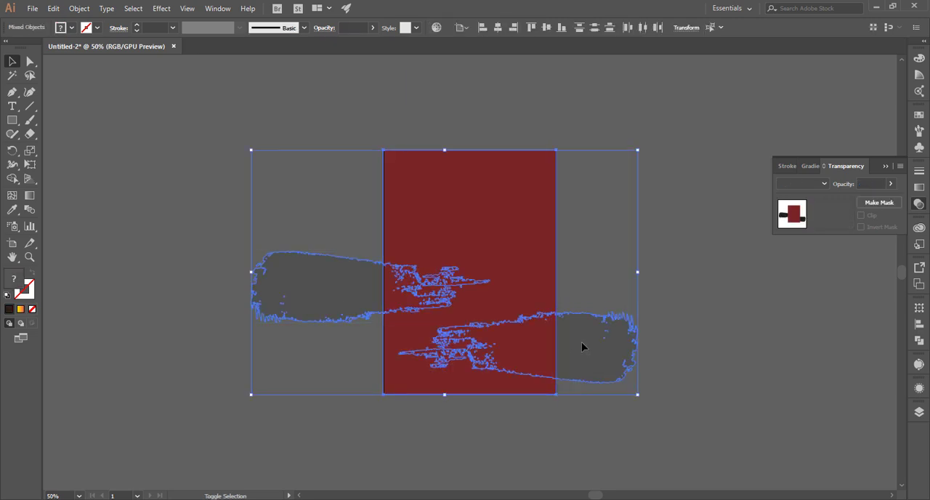
right_click(497, 344)
left_click(552, 254)
left_click(660, 252)
key("ctrl+0")
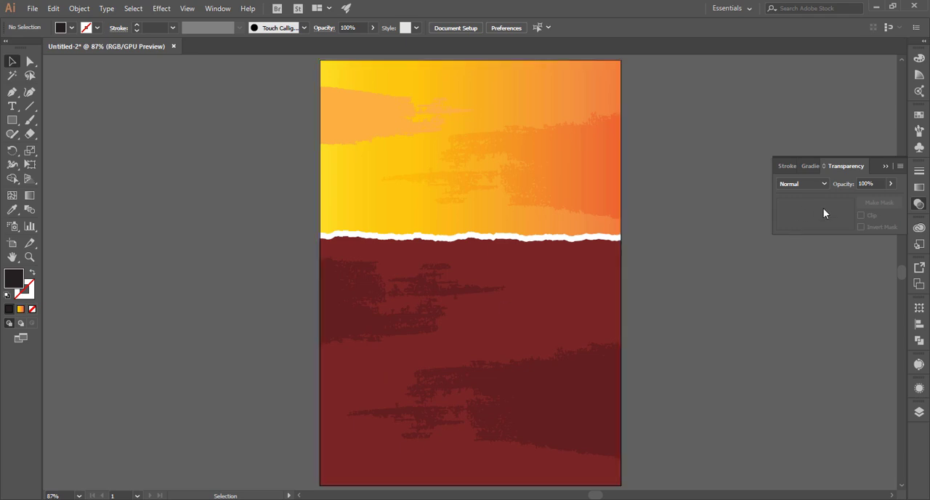
Place an instance of the chicken bowl symbol on the poster
left_click(886, 166)
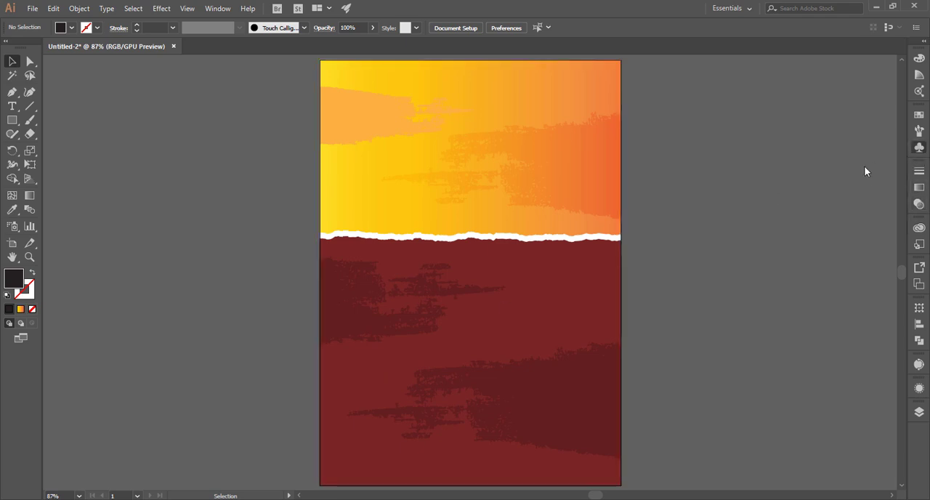
left_click_drag(499, 235, 499, 235)
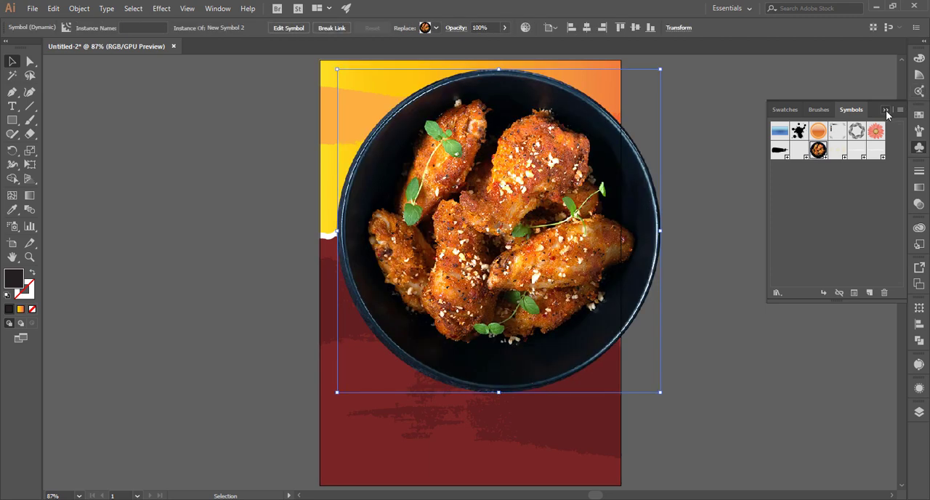
left_click(887, 110)
Scale the chicken bowl down proportionally to fit inside the artboard and center it over the torn edge
left_click_drag(662, 392, 615, 356)
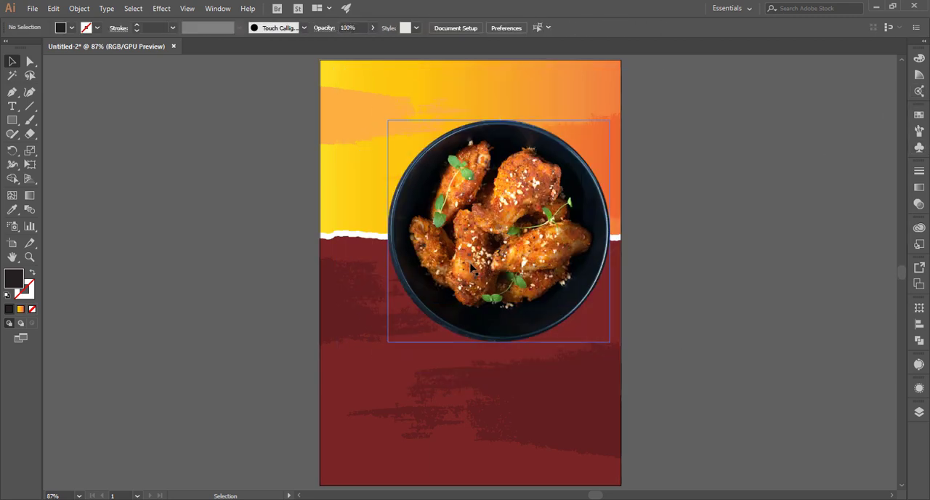
left_click_drag(478, 252, 443, 271)
left_click_drag(550, 298, 571, 301)
left_click(755, 294)
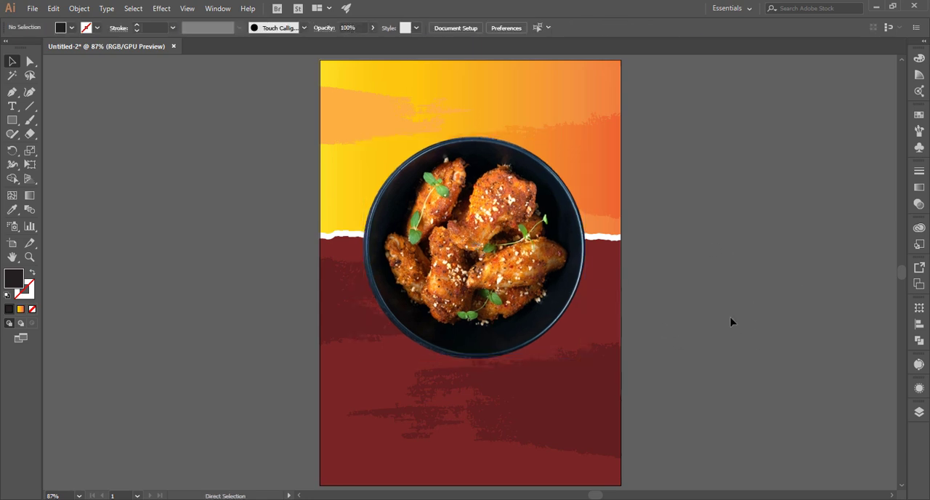
Enlarge the chicken bowl slightly in proportion and move it a little lower on the poster
left_click(578, 349)
left_click_drag(586, 359, 592, 370)
left_click(675, 300)
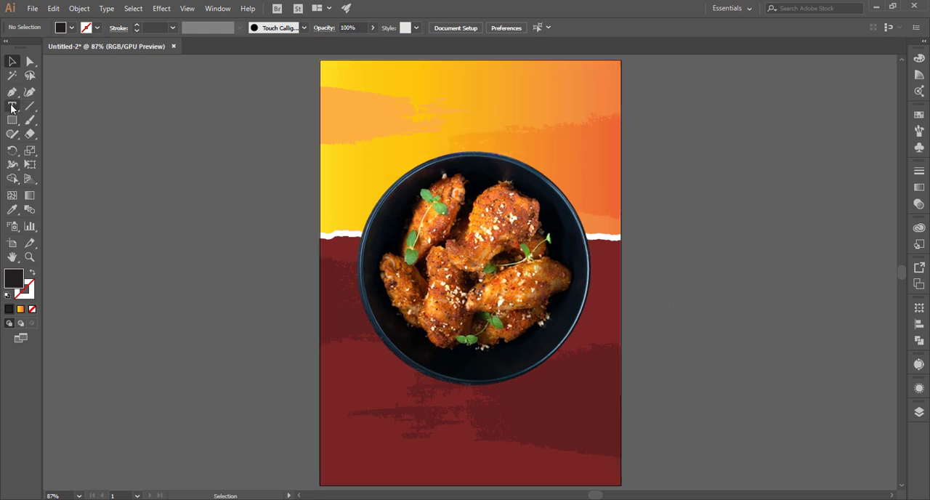
Add the text "Today's", enlarge it to 90.19 pt and place it above the chicken bowl
left_click(11, 107)
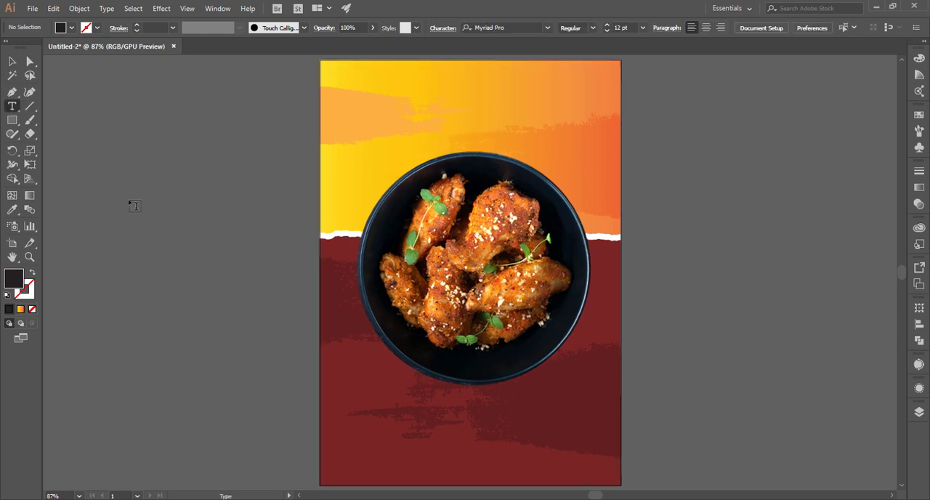
left_click(129, 201)
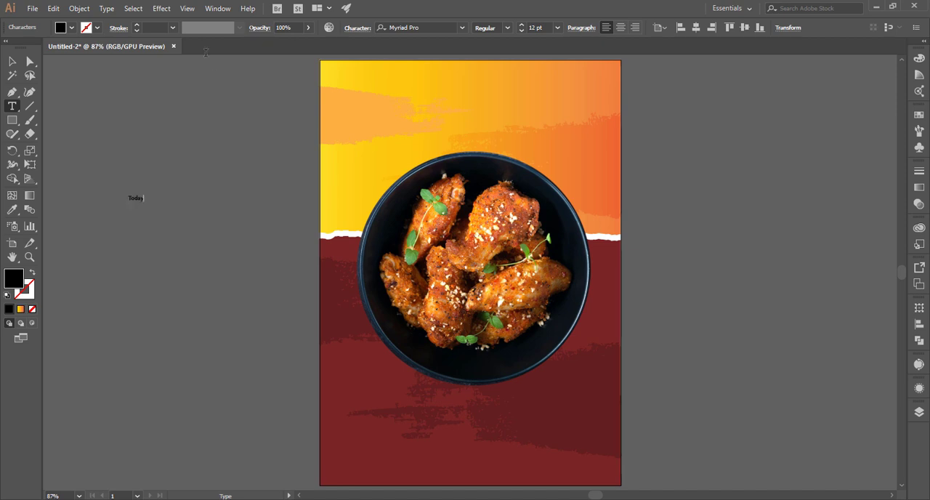
type("Today")
type("!")
left_click(13, 63)
left_click_drag(149, 204, 451, 125)
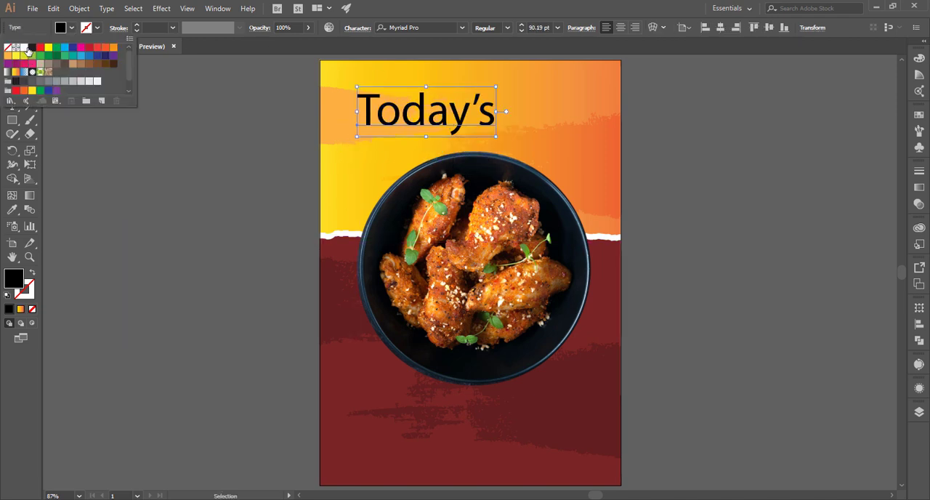
Try an orange-red fill on the "Today's" text and settle on the black swatch
left_click(26, 48)
left_click(33, 48)
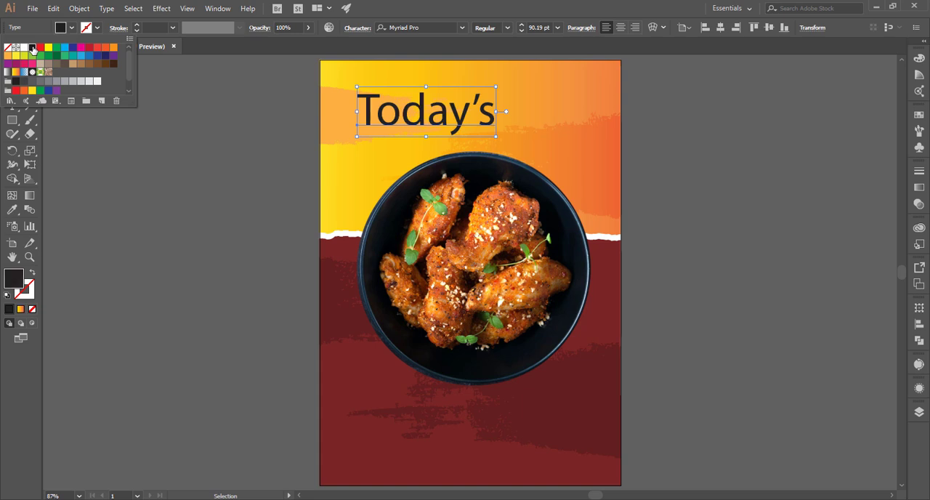
left_click(105, 48)
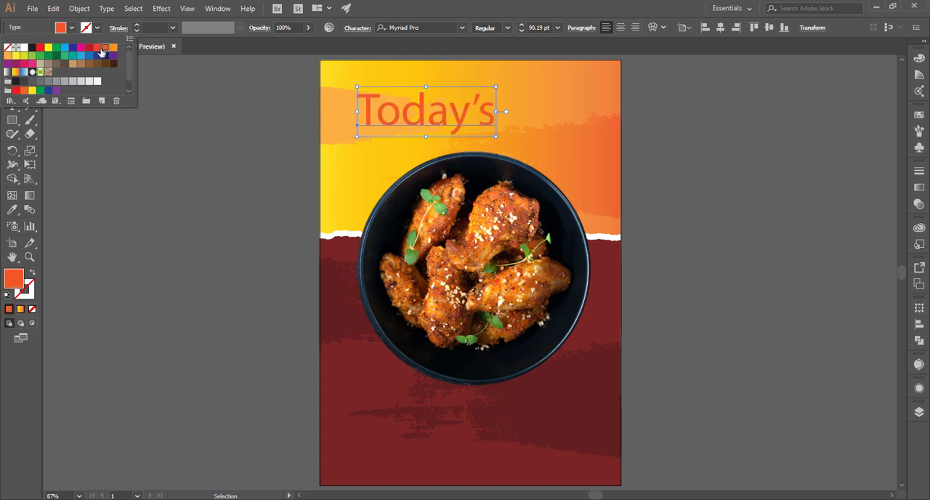
left_click(32, 48)
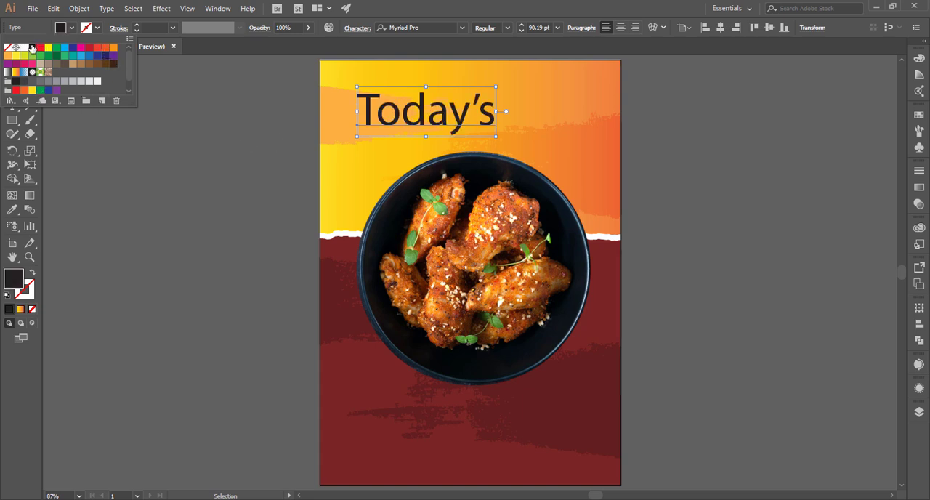
left_click(349, 181)
Set the font of the "Today's" text to Badcats Regular
left_click(427, 29)
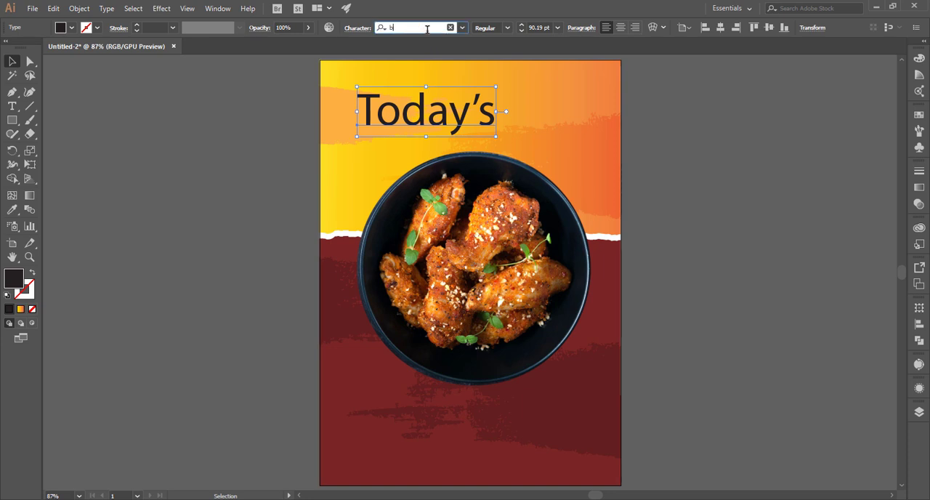
type("bad")
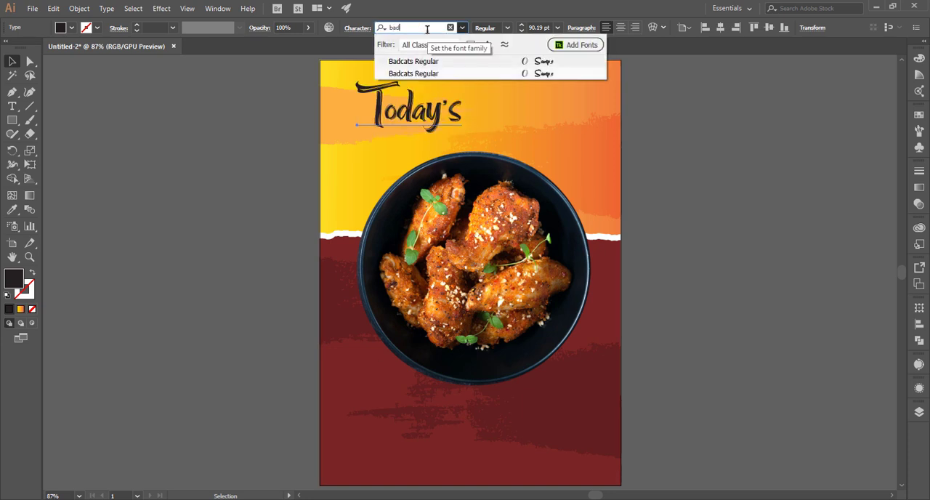
key("Return")
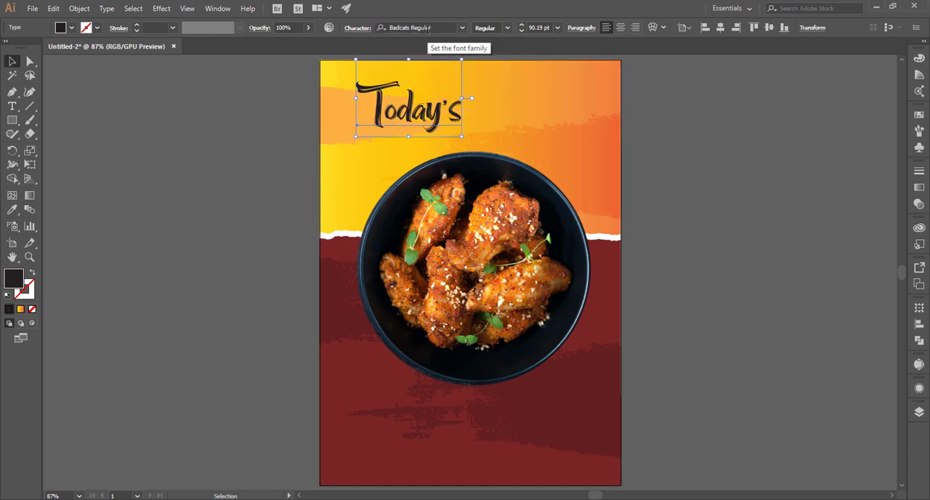
left_click(152, 143)
Reduce the "Today's" text to 54.51 pt and position it near the artboard's upper edge
key("ctrl+equal")
key("ctrl+equal")
key("ctrl+equal")
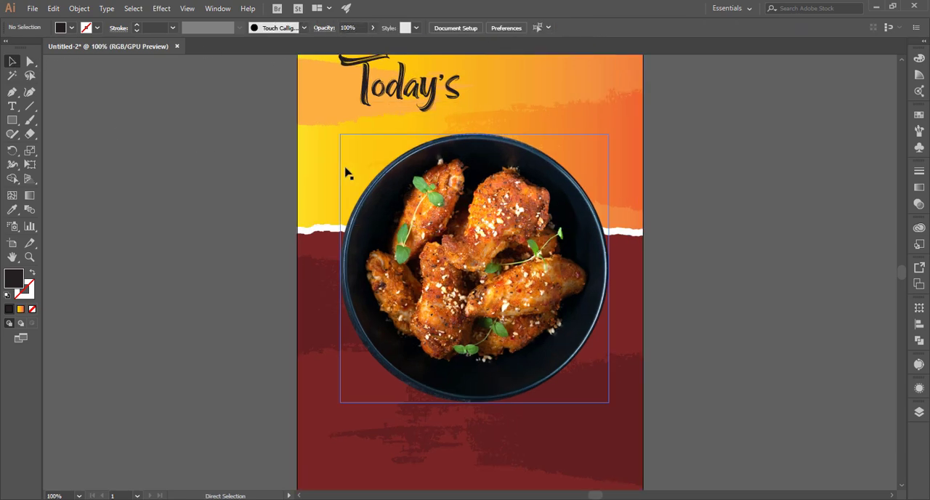
left_click_drag(393, 151, 331, 341)
left_click_drag(313, 244, 448, 223)
left_click_drag(507, 268, 410, 207)
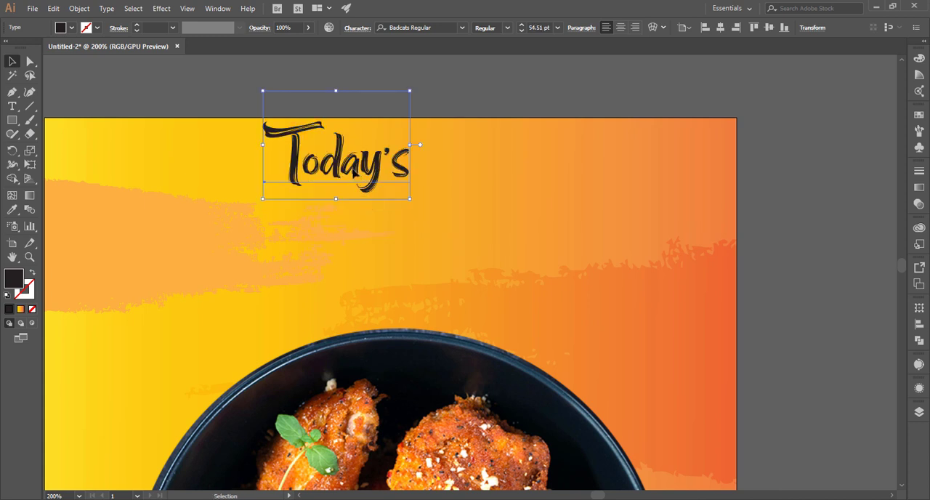
Place a copy of the "Today's" text below and to the right of it, and change its wording to "Menu"
left_click_drag(367, 183, 490, 249)
double_click(490, 249)
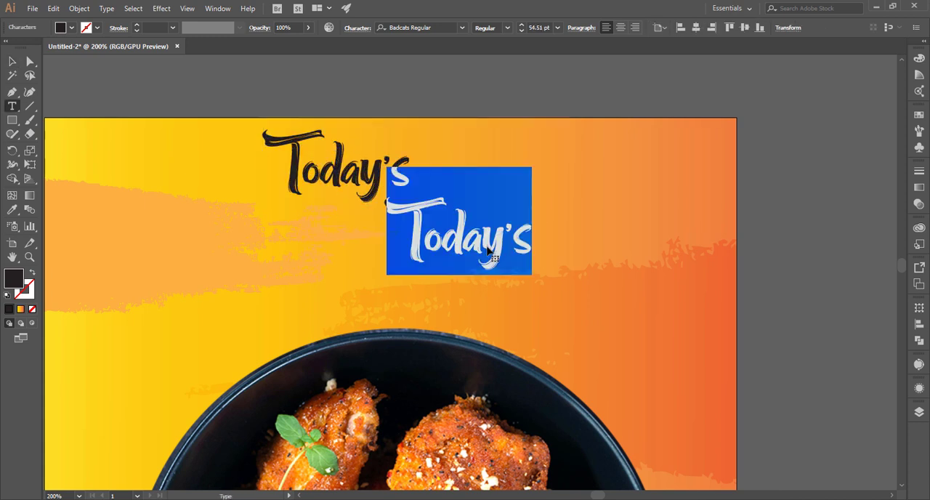
type("Menu")
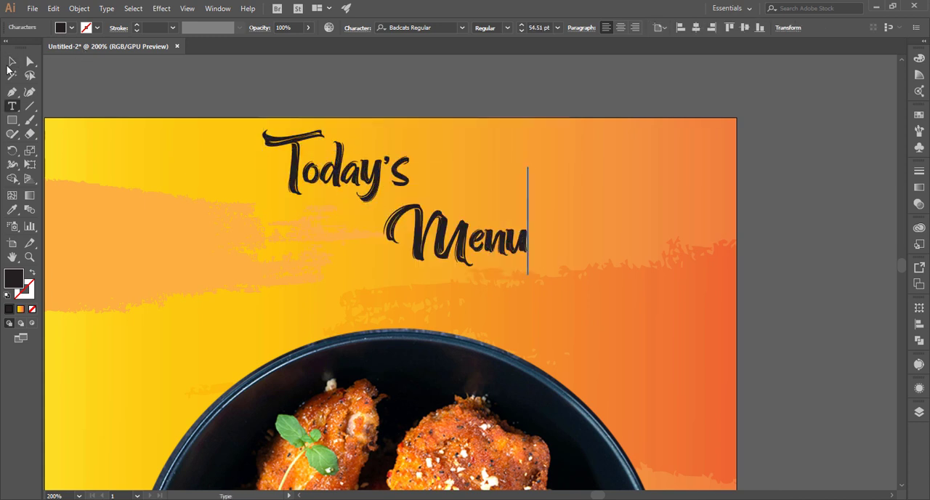
left_click(11, 61)
Scale the "Menu" text down to 39.51 pt and align its right end beneath "Today's"
left_click_drag(527, 272, 488, 245)
left_click_drag(451, 220, 371, 220)
left_click(501, 160)
Set the "Menu" text's font to Cheddar Gothic Rough Regular and move it beneath the right end of "Today's"
left_click(397, 221)
left_click(437, 27)
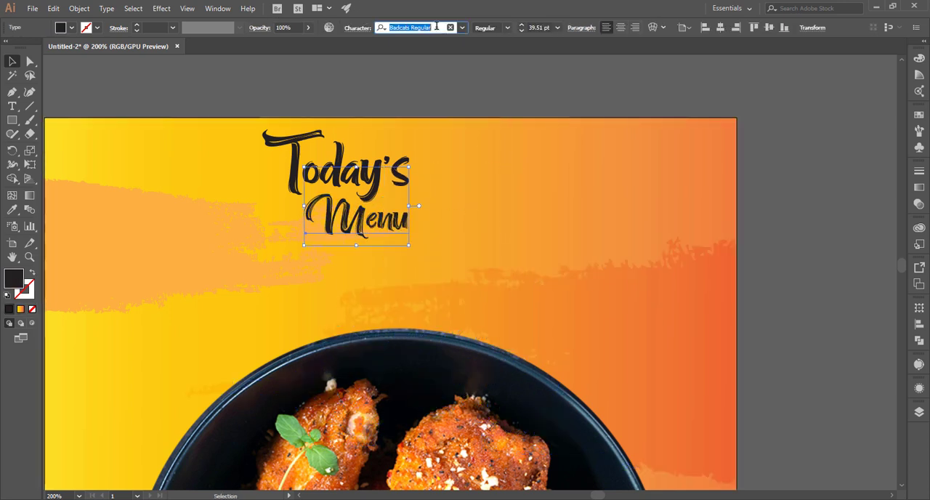
type("ch")
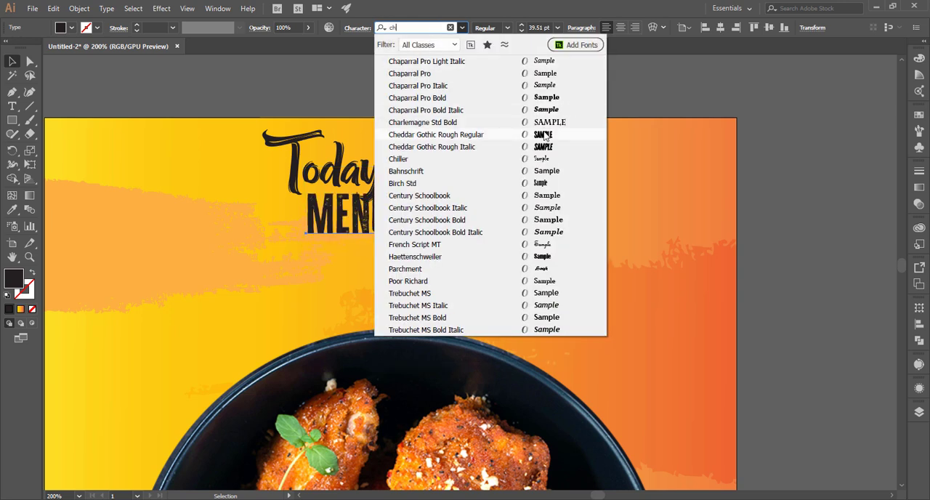
left_click(465, 135)
left_click_drag(370, 222, 435, 207)
left_click(403, 106)
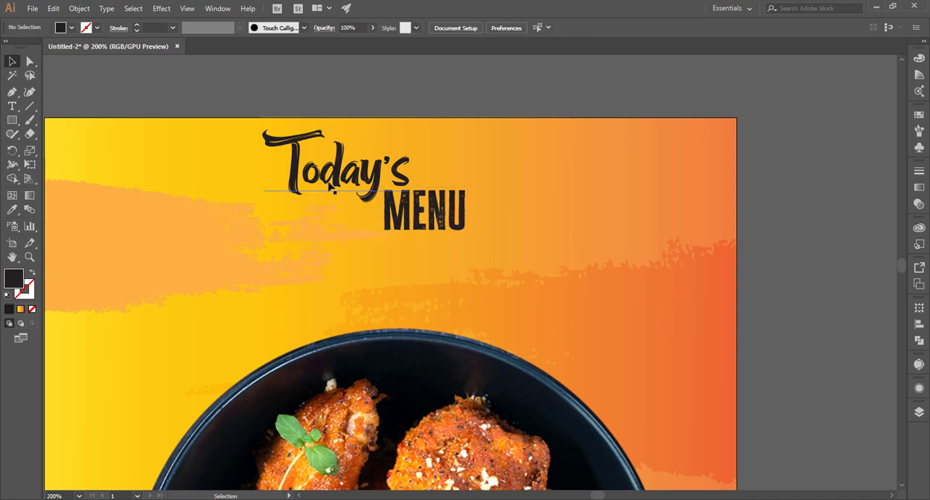
Place a copy of the "Today's" text below and to its left, and change the copy's wording to "Tasty"
left_click_drag(337, 189, 256, 271)
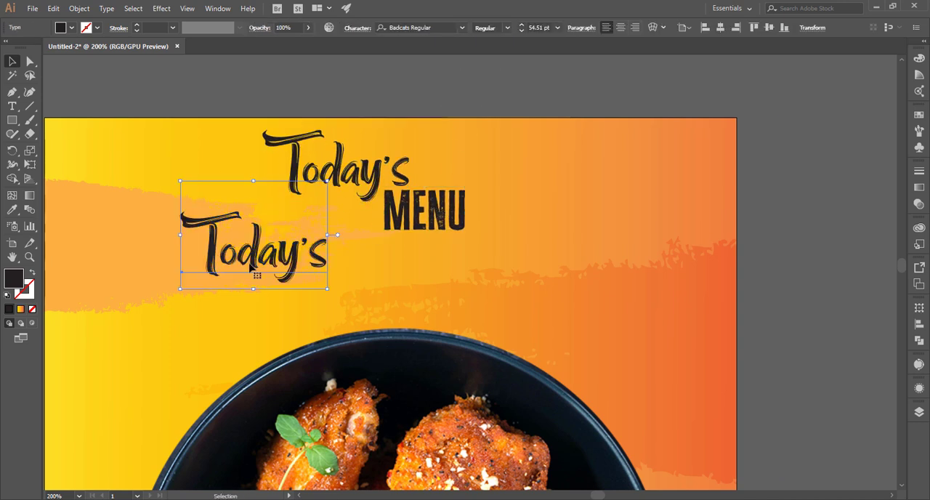
double_click(246, 258)
key("ctrl+a")
type("Tas")
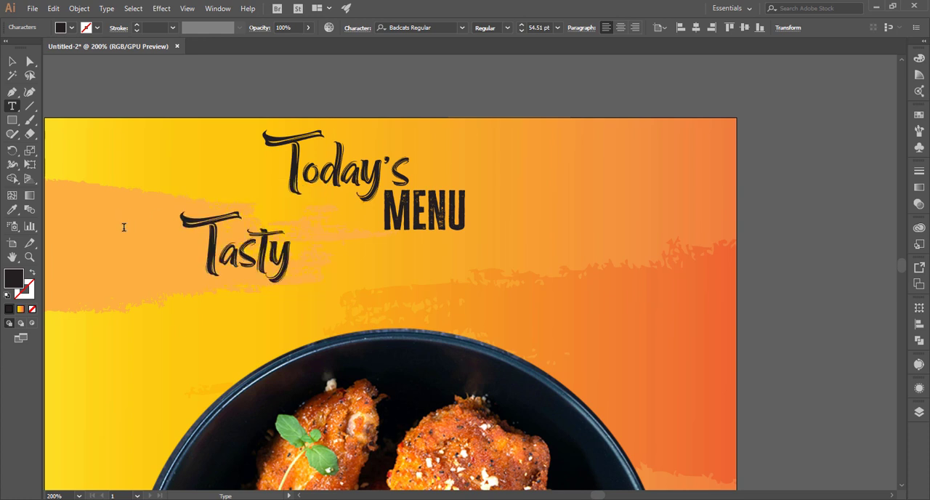
Move the "Tasty" text beneath "Today's" and enlarge it to 61.07 pt
left_click(16, 63)
left_click_drag(287, 261, 380, 255)
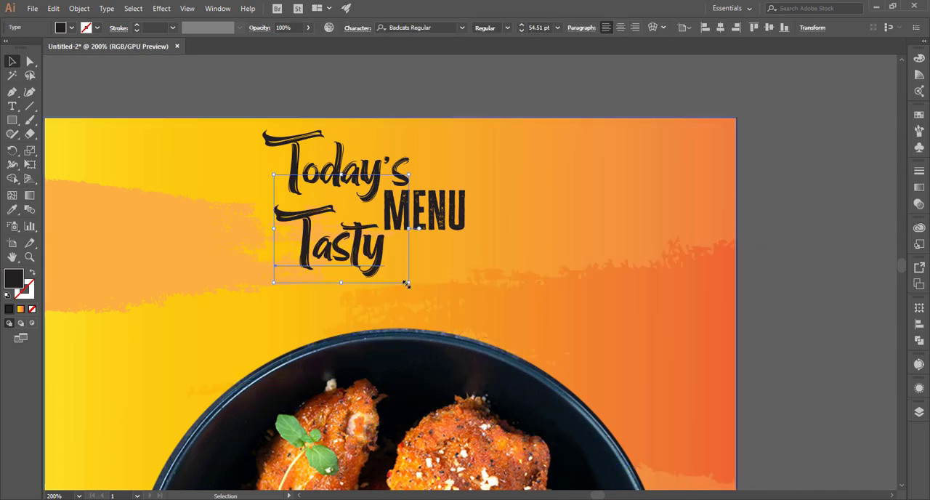
left_click_drag(409, 283, 430, 306)
left_click_drag(380, 269, 375, 257)
Reduce the "MENU" text to 31.46 pt, enlarge "Tasty" slightly more, and fit "MENU" between "Today's" and "Tasty"
left_click(410, 230)
left_click_drag(467, 240, 432, 222)
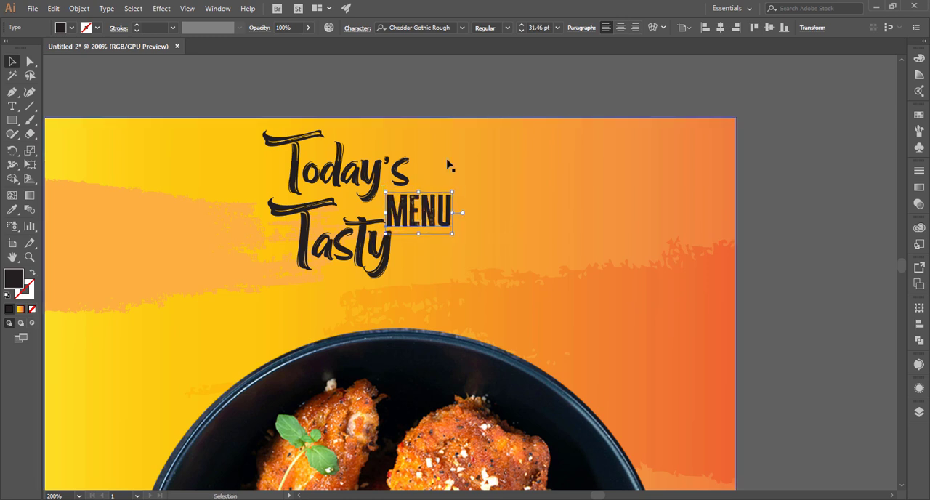
left_click(393, 251)
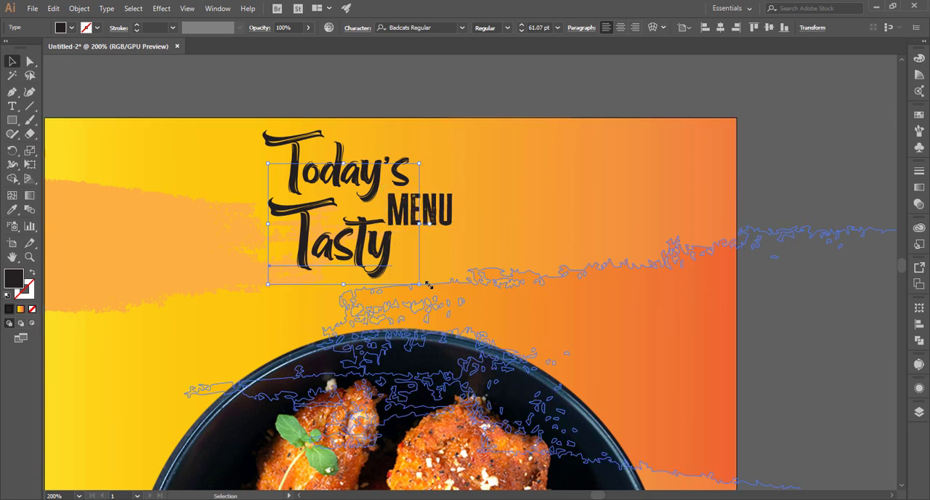
mouse_move(426, 285)
left_mouse_down()
mouse_move(438, 298)
mouse_move(442, 287)
left_mouse_up()
left_click(434, 221)
left_click_drag(434, 222, 437, 218)
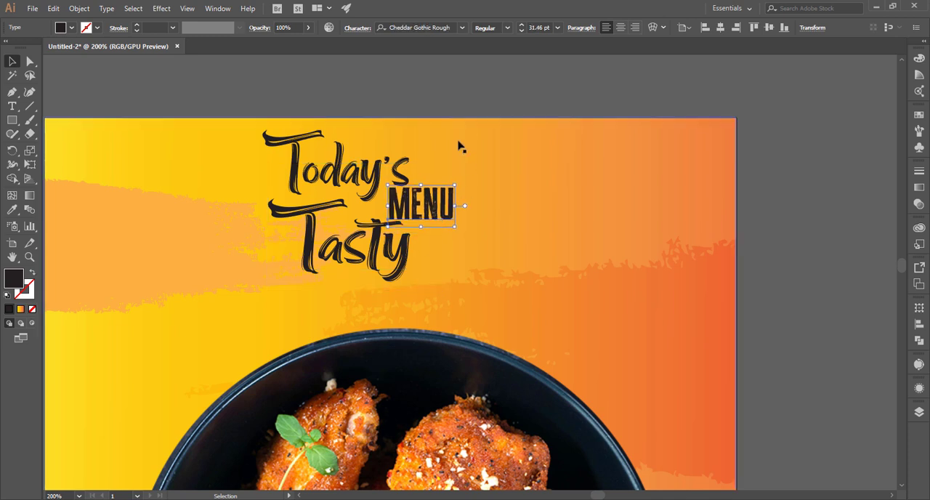
left_click(466, 99)
key("ctrl+minus")
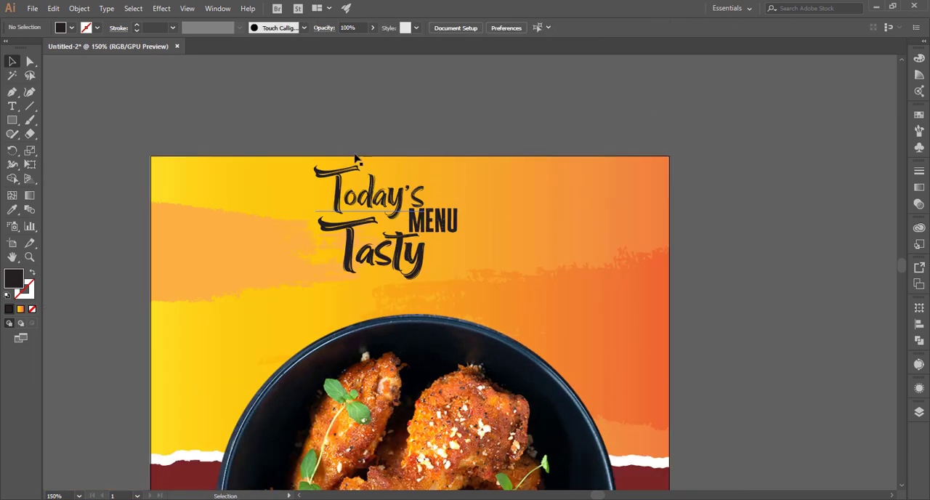
left_click_drag(356, 159, 426, 243)
key("ctrl+z")
left_click_drag(330, 104, 675, 186)
key("ctrl+z")
Lock the darker orange brush stroke at the artboard's right edge so that it cannot be selected
left_click(467, 116)
left_click(633, 265)
key("ctrl+2")
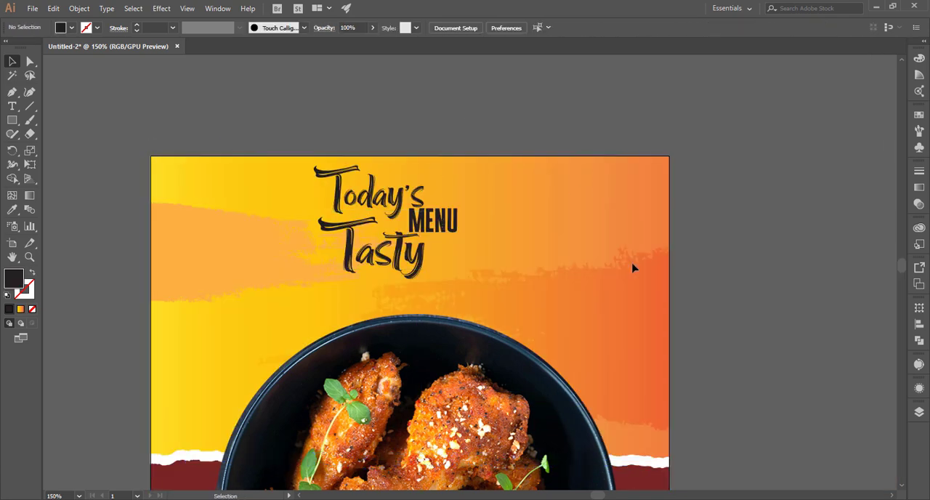
left_click_drag(401, 218, 474, 243)
key("ctrl+z")
Move the "Today's", "MENU" and "Tasty" texts together onto the empty canvas beside the artboard
left_click_drag(322, 94, 708, 99)
left_click_drag(765, 141, 247, 346)
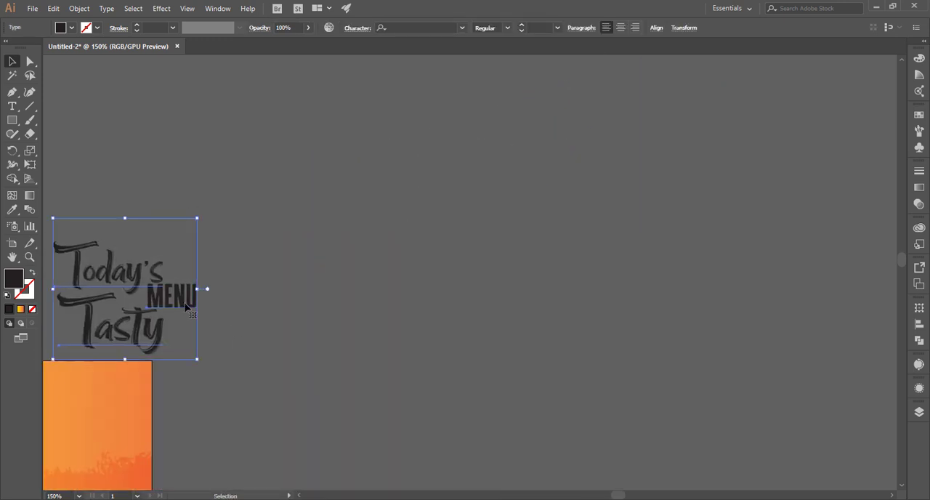
left_click_drag(190, 307, 429, 307)
left_click(546, 316)
left_click(381, 328)
Shrink the "Today's" text and reduce "MENU" to 28.7 pt, tucking it under the right end of "Today's"
left_click(336, 239)
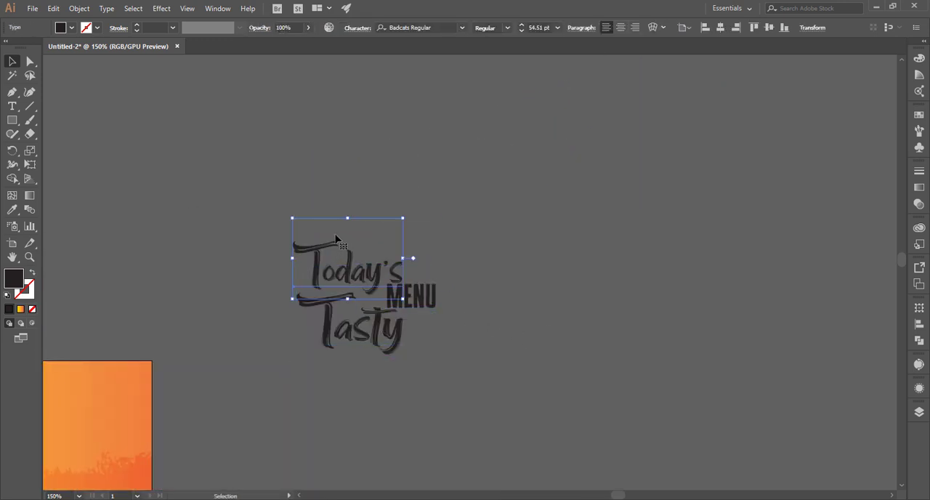
left_click_drag(407, 218, 377, 238)
left_click_drag(347, 290, 360, 274)
left_click(415, 263)
mouse_move(405, 296)
left_mouse_down()
mouse_move(390, 285)
mouse_move(418, 297)
left_mouse_up()
left_click(395, 319)
left_click(397, 298)
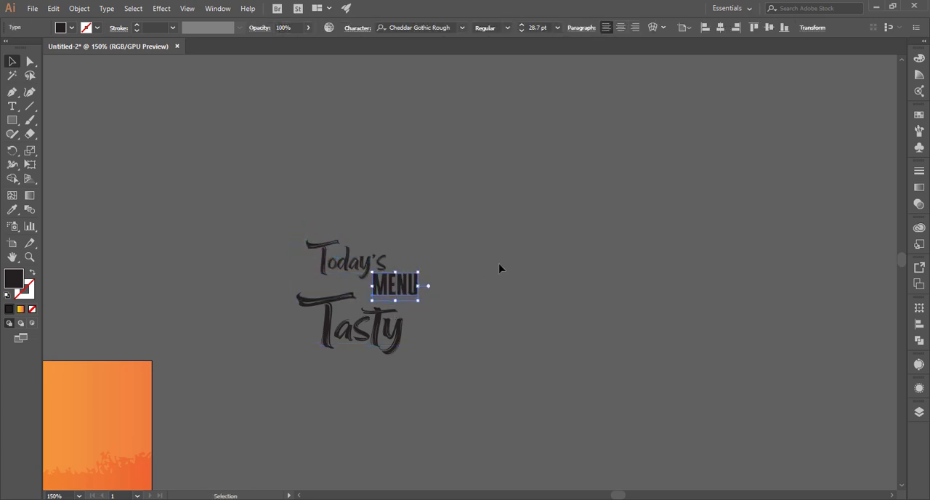
Move the "Tasty" text up close beneath "Today's" and "MENU"
left_click_drag(501, 266, 364, 338)
left_click(538, 323)
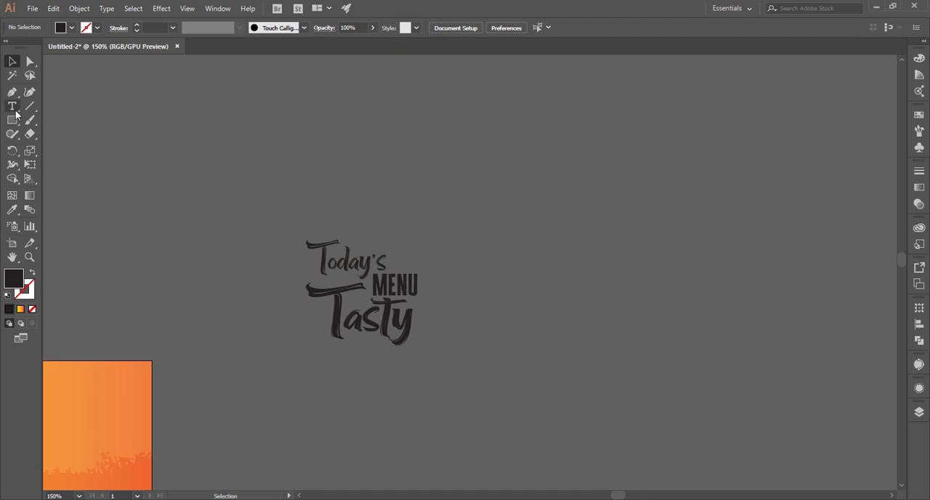
left_click(13, 108)
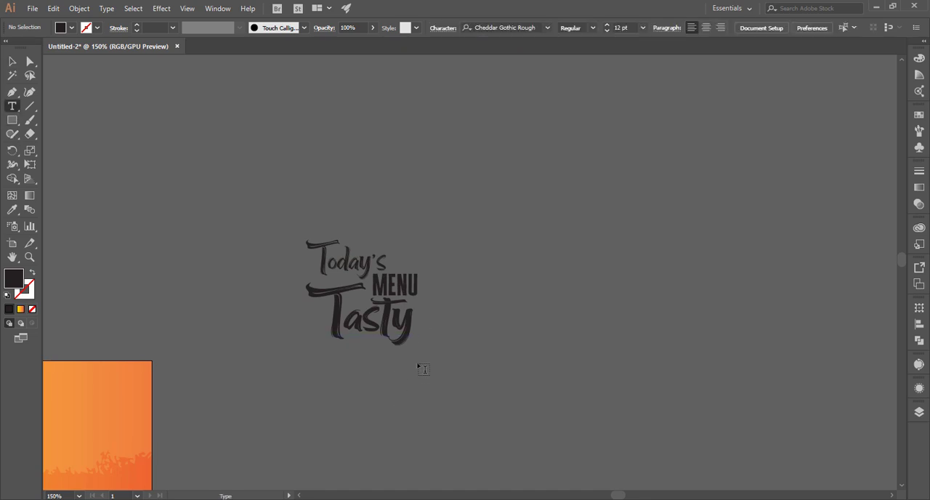
left_click(13, 62)
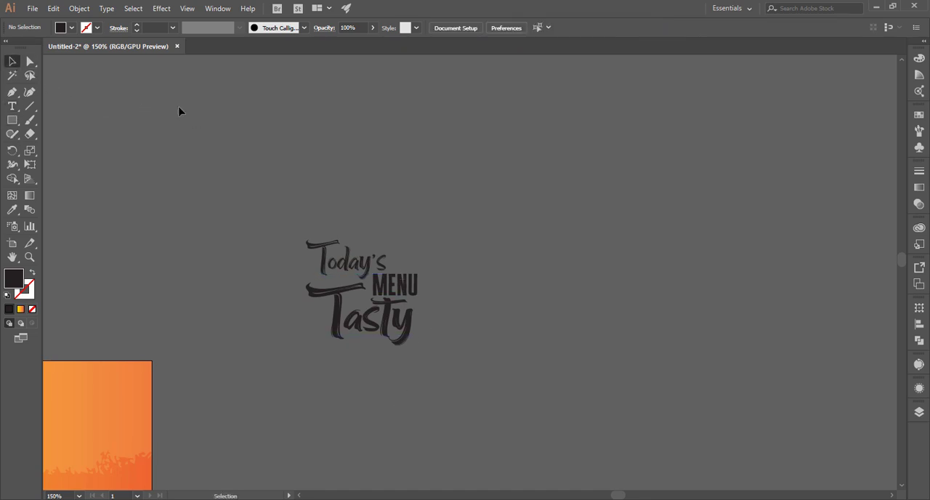
Reduce the "Today's" text to 27.13 pt and move "Tasty" lower to make room between the words
left_click(363, 255)
left_click_drag(387, 224, 367, 238)
left_click(372, 240)
left_click_drag(349, 270, 353, 290)
left_click(346, 257)
left_click_drag(344, 253, 361, 264)
left_click(387, 235)
Reduce the "MENU" text to 16.62 pt and place it beneath the right end of "Today's"
left_click(415, 292)
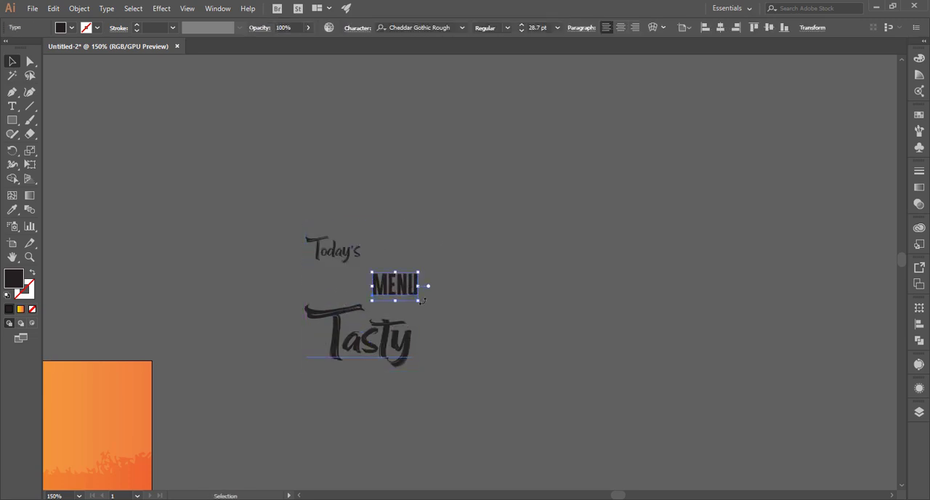
left_click_drag(419, 299, 374, 268)
left_click(399, 286)
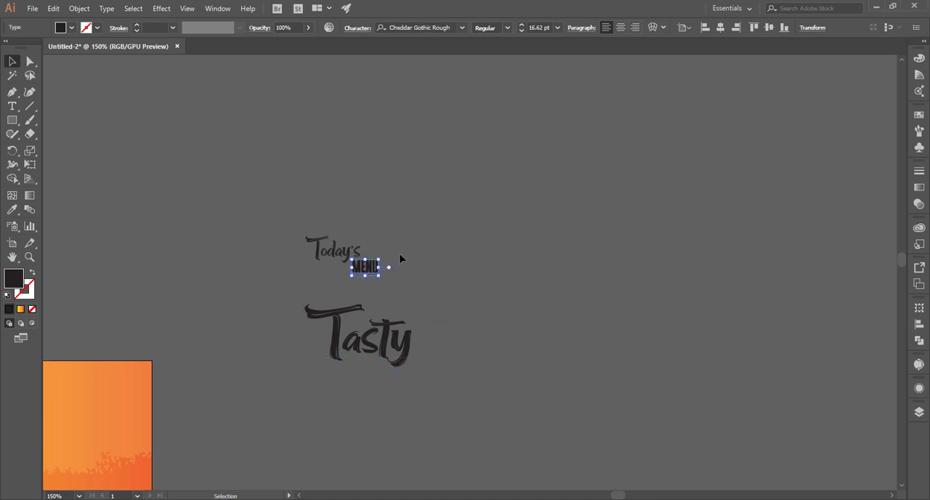
left_click(401, 260)
Move "Tasty" up directly beneath "MENU" and shift "Today's" left above the crossbar of its T
left_click_drag(359, 331, 346, 291)
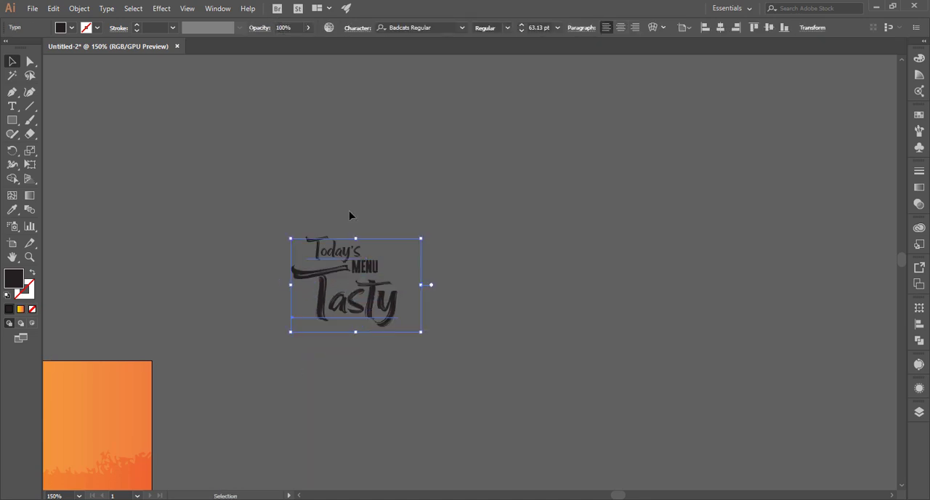
left_click(313, 215)
left_click_drag(322, 241, 308, 240)
left_click(368, 225)
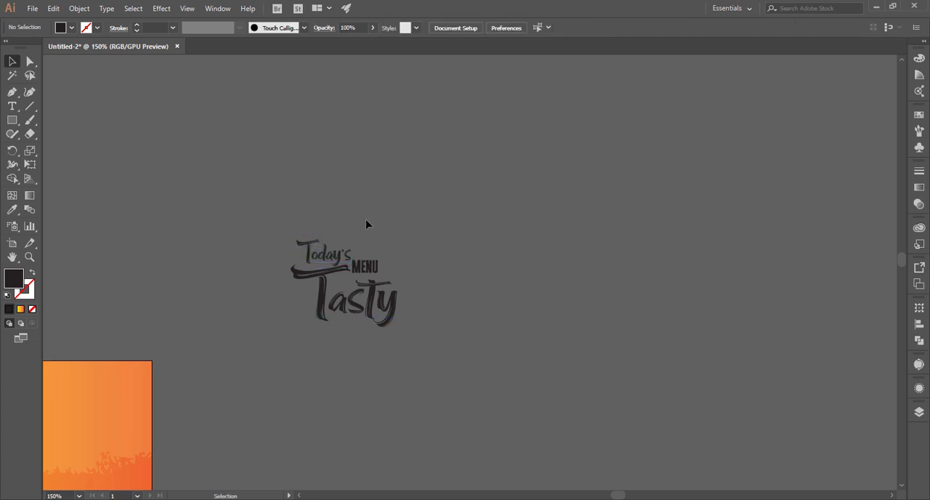
Nudge the "Today's" text left so its left end lines up with the crossbar of the T in "Tasty"
key("ctrl+plus")
key("ctrl+plus")
key("ctrl+plus")
scroll(368, 286, "up", 3)
scroll(368, 286, "left", 5)
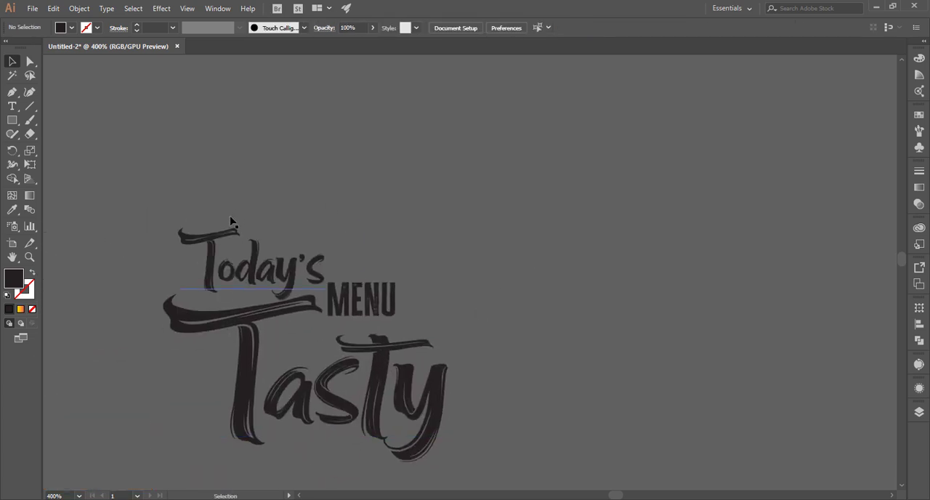
left_click(232, 210)
key("Left")
key("Left")
key("Left")
key("Left")
key("Left")
key("Left")
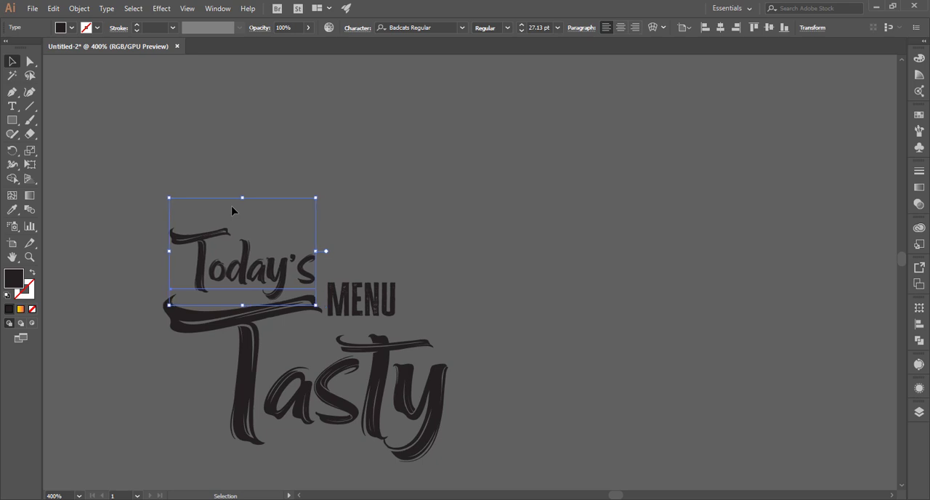
key("Down")
key("Down")
key("Up")
key("Up")
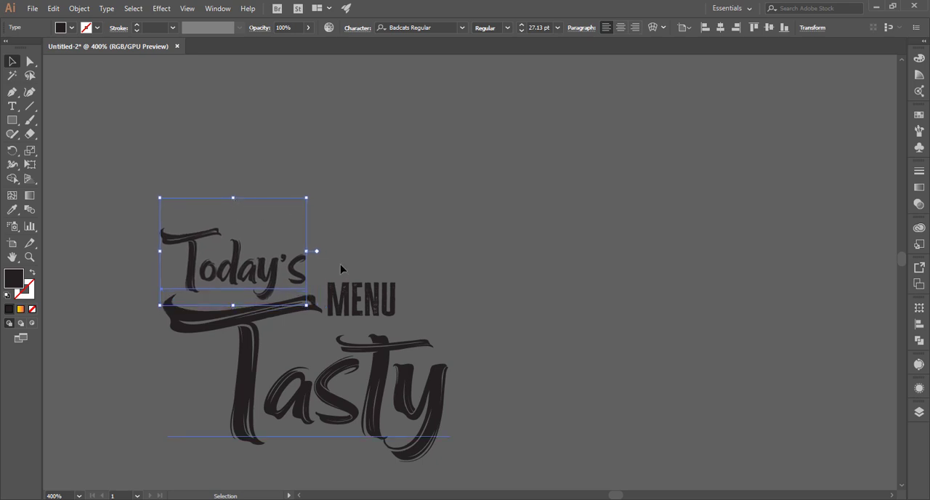
Nudge the "MENU" text slightly down, level with the end of the T's crossbar in "Tasty"
left_click(377, 298)
key("Down")
key("Down")
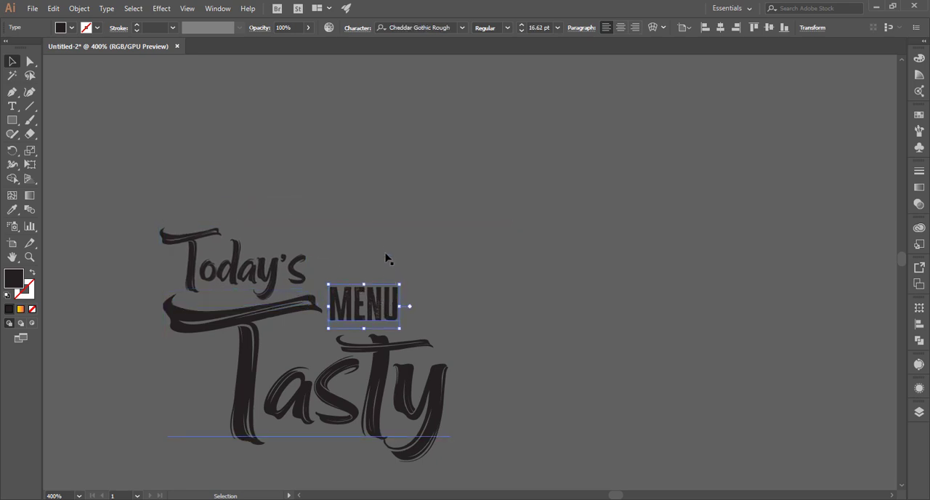
key("Up")
left_click(478, 291)
Add the text "CHICKEN WINGS" below "Tasty" in Cheddar Gothic Rough at 12 pt
scroll(480, 292, "down", 1)
left_click(515, 337)
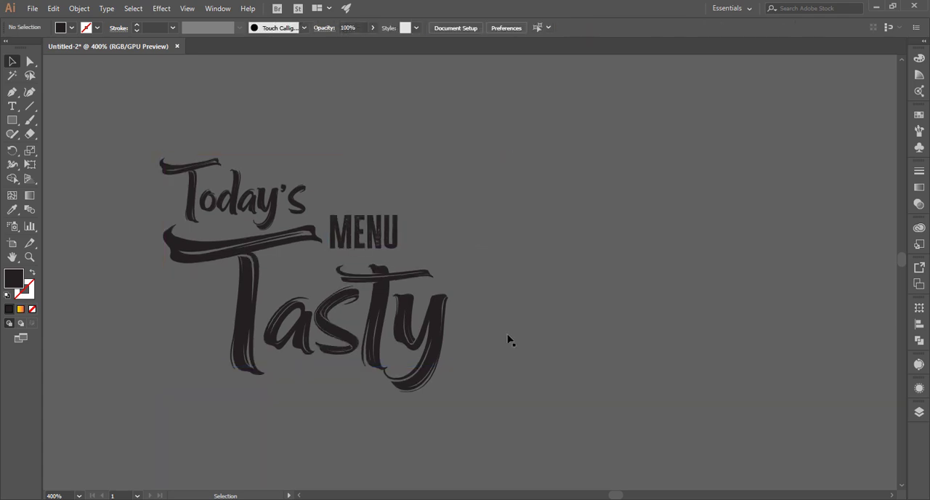
left_click(510, 337)
scroll(544, 335, "down", 1)
left_click(456, 376)
left_click(12, 106)
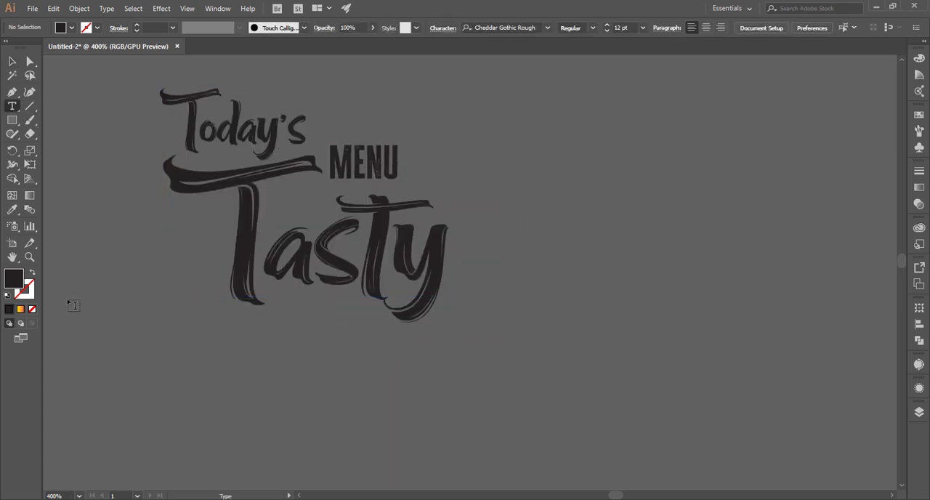
left_click(211, 355)
type("CHICKEN WINGS")
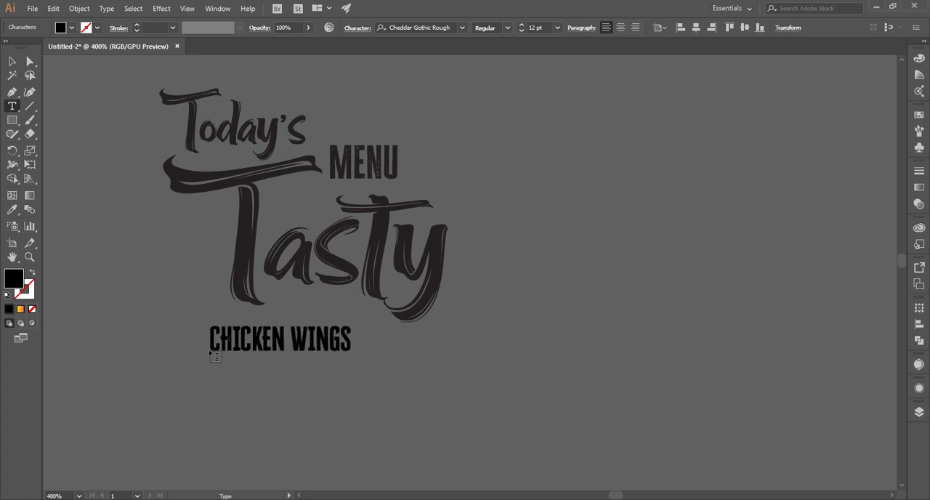
Enlarge the "CHICKEN WINGS" text to 41.16 pt and centre it beneath "Tasty"
left_click(12, 64)
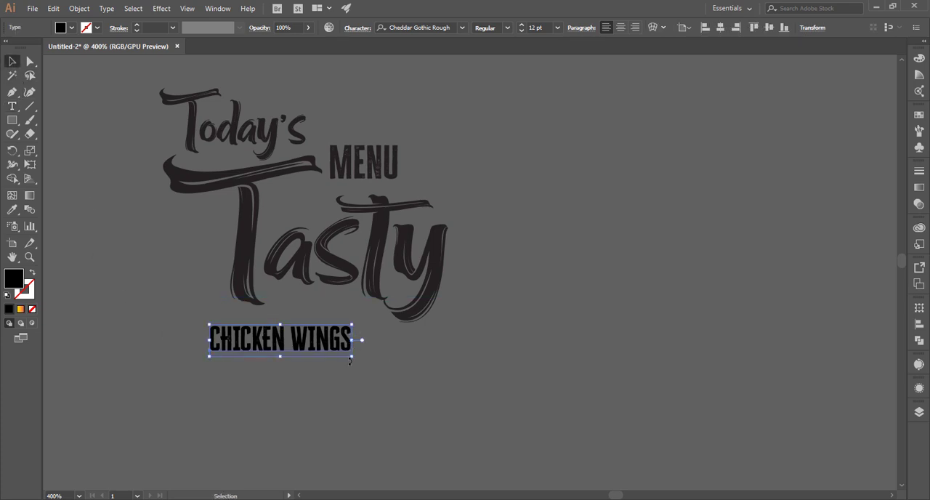
left_click_drag(350, 361, 602, 397)
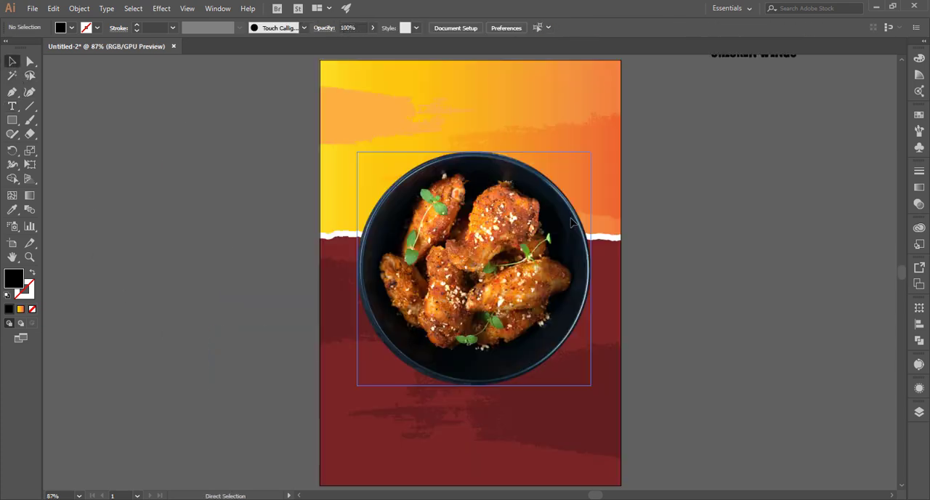
left_click_drag(753, 203, 613, 328)
left_click_drag(620, 176, 640, 174)
left_click(668, 199)
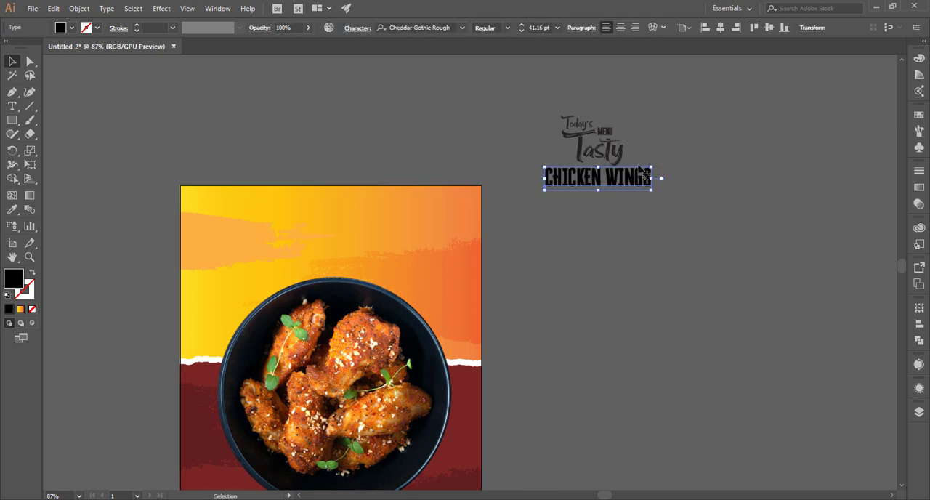
Fill the "MENU" and "CHICKEN WINGS" texts with white
left_click(606, 130, "shift")
left_click(607, 136)
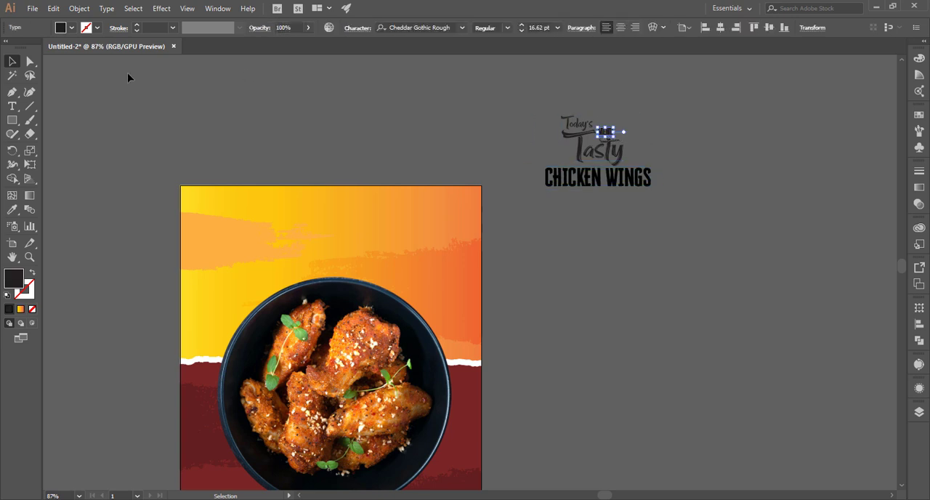
left_click(83, 30)
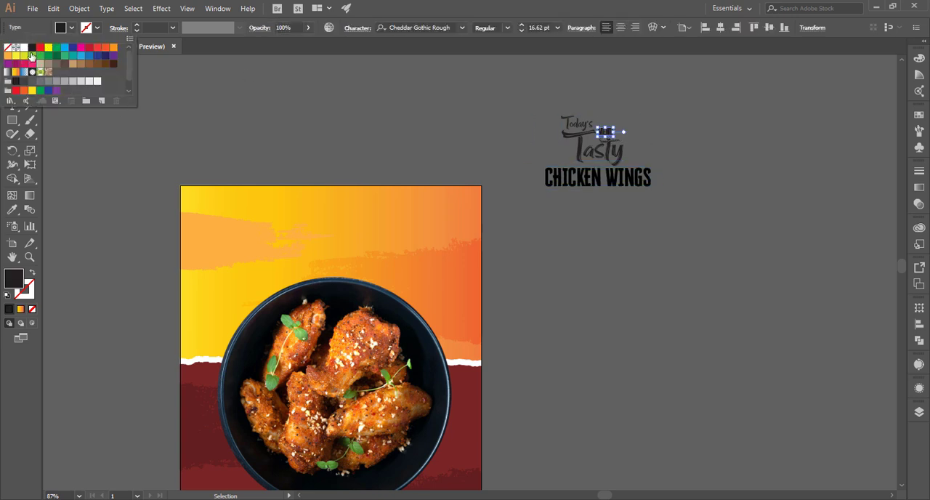
left_click(24, 47)
left_click(598, 177)
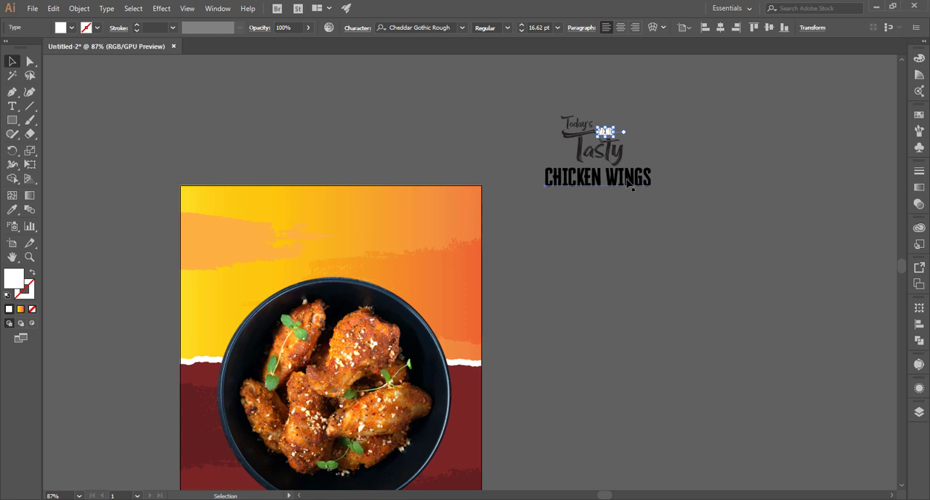
left_click(77, 30)
left_click(24, 47)
left_click(642, 190)
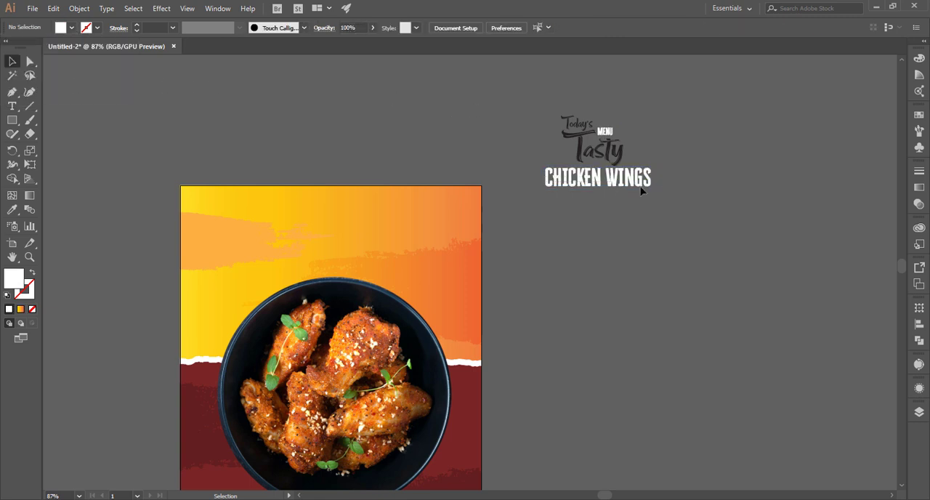
Move the title texts onto the top of the poster and set "CHICKEN WINGS" aside beside the artboard
left_click_drag(641, 190, 364, 263)
key("ctrl+0")
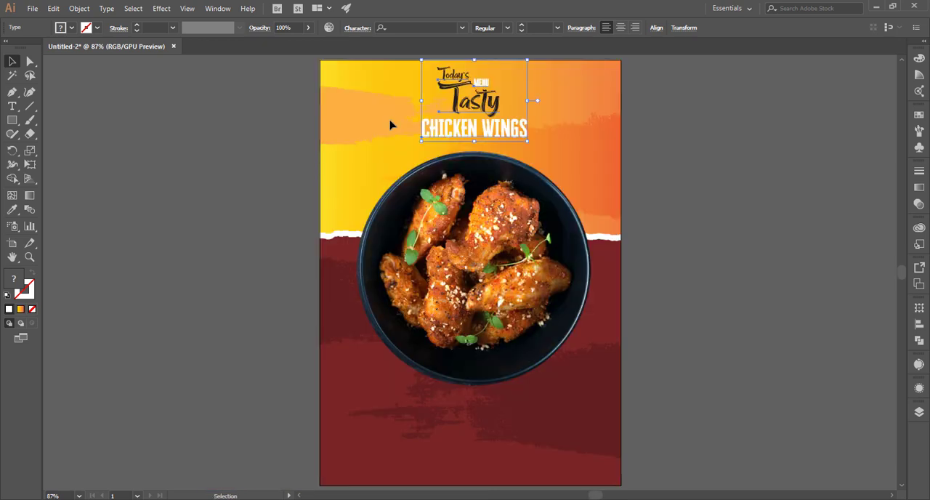
scroll(626, 189, "up", 2)
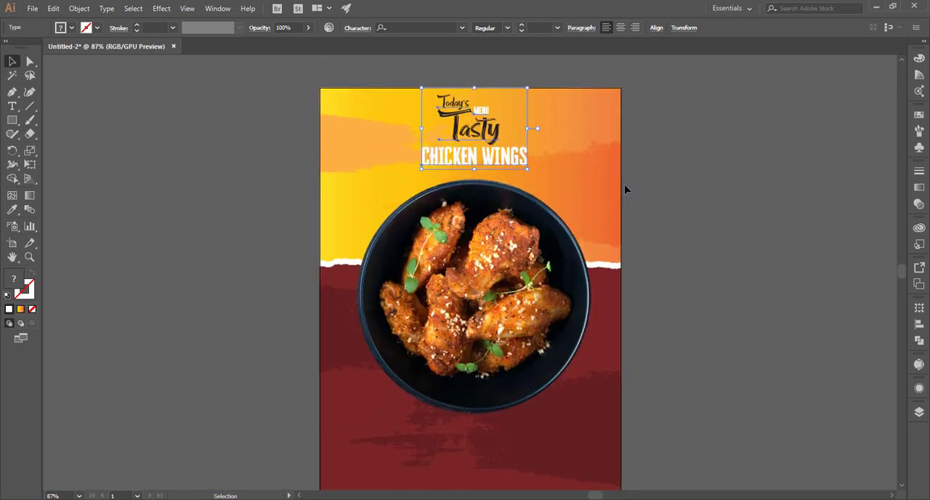
left_click(519, 172)
left_click_drag(469, 167, 787, 188)
Enlarge the "Today's", "MENU" and "Tasty" texts together so they fill the space above the bowl, with "MENU" at 24.66 pt
left_click(494, 134)
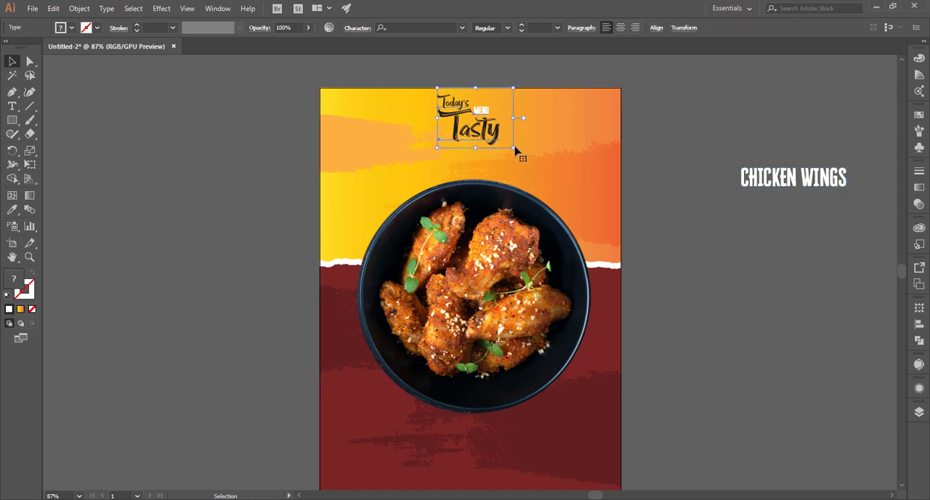
mouse_move(515, 155)
left_mouse_down()
mouse_move(557, 183)
mouse_move(500, 162)
left_mouse_up()
left_click(564, 102)
Fill the "MENU" text with black
left_click(501, 114)
left_click(502, 121)
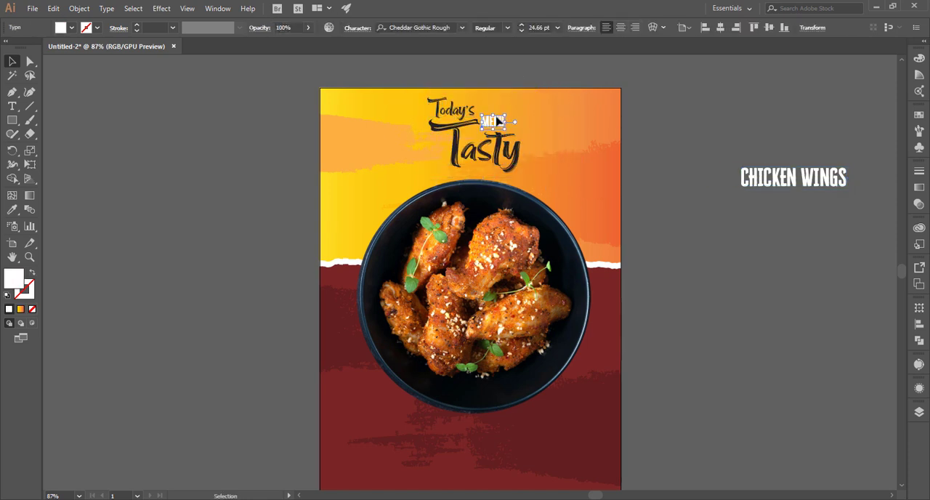
left_click(71, 28)
left_click(32, 48)
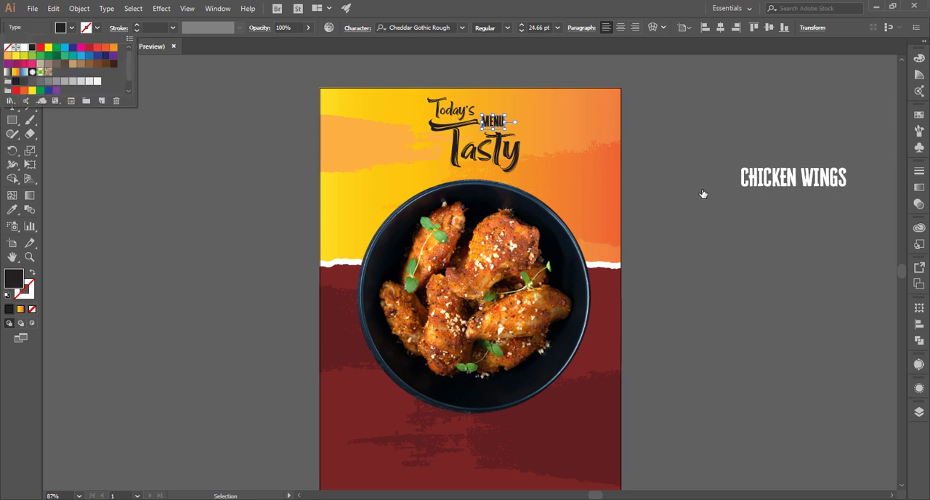
left_click(213, 180)
left_click(173, 135)
Shift the "Today's MENU Tasty" title slightly left and down above the bowl
scroll(173, 135, "down", 1)
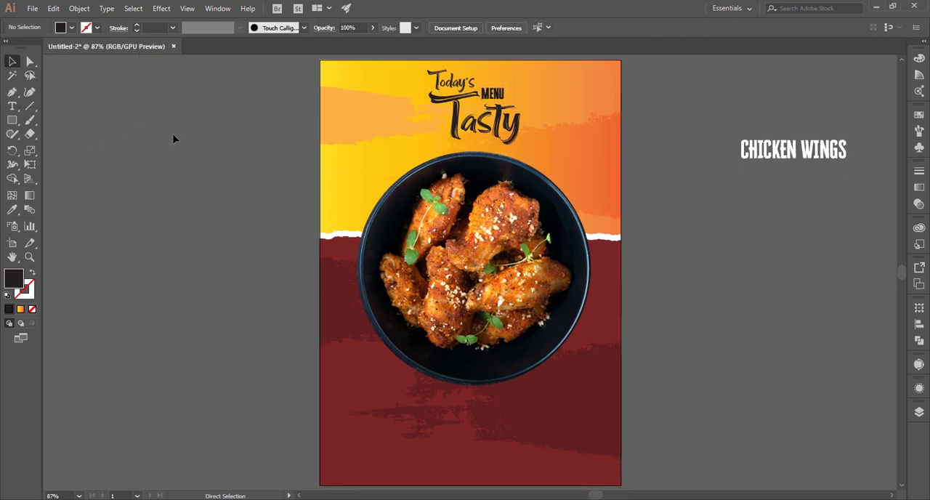
key("ctrl+equal")
key("ctrl+equal")
key("space")
left_click_drag(346, 71, 254, 267)
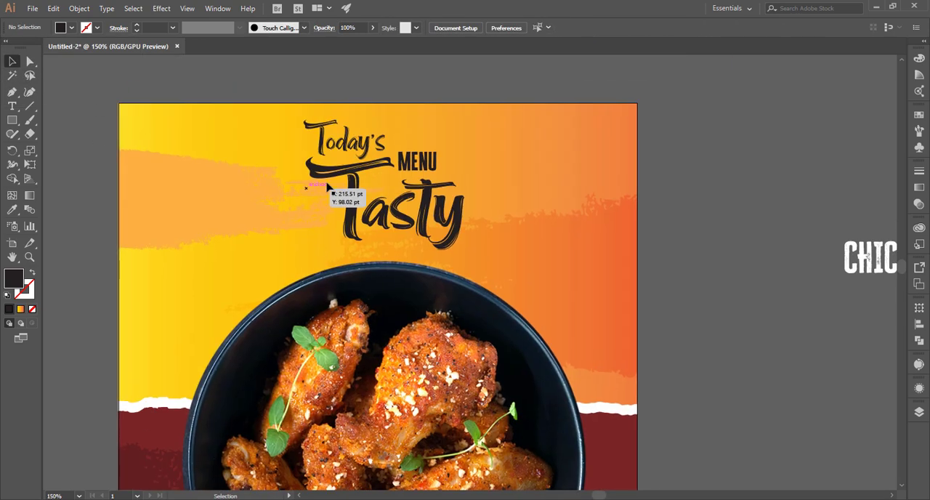
left_click(457, 220)
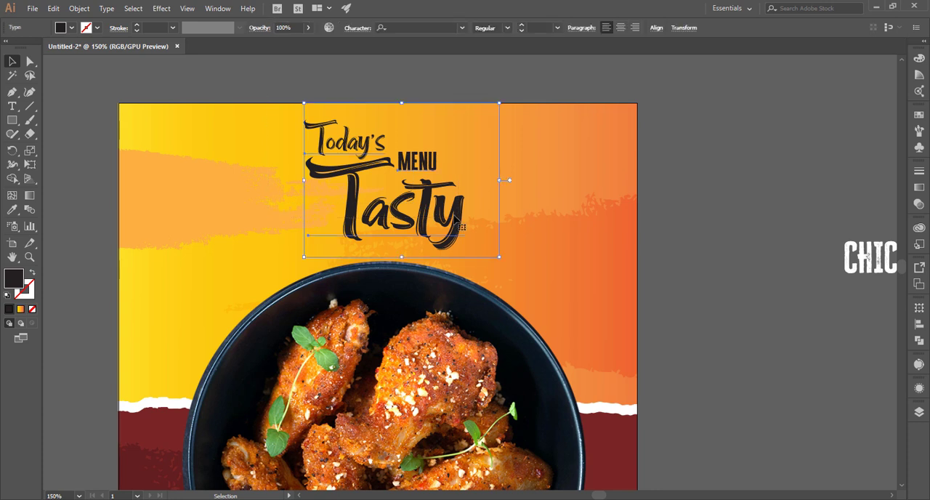
left_click_drag(457, 219, 447, 224)
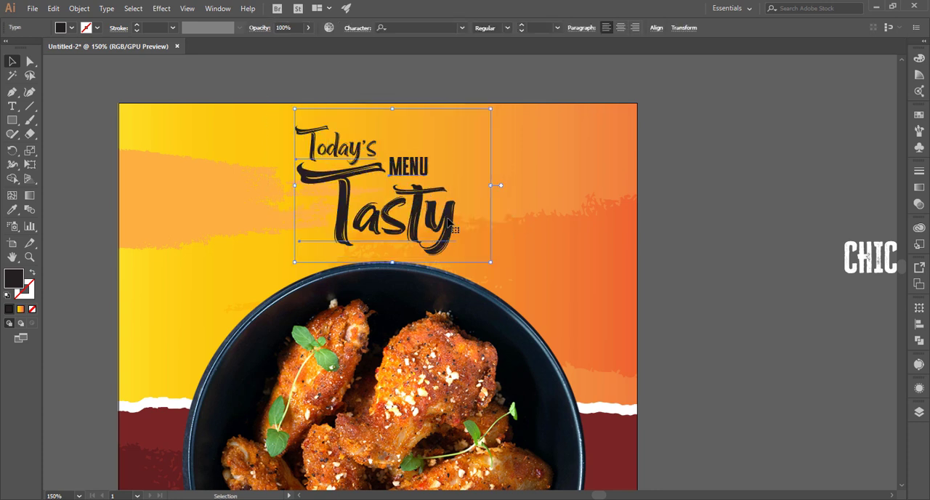
left_click(507, 88)
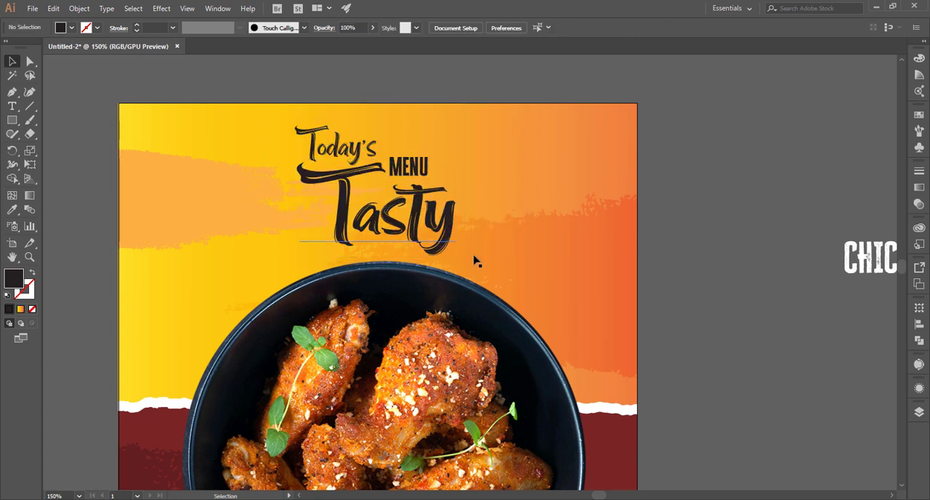
Place a vertical copy of the "MENU" text, reading upward, beside the title and change its wording to "FOOD"
left_click_drag(407, 176, 504, 141)
double_click(520, 164)
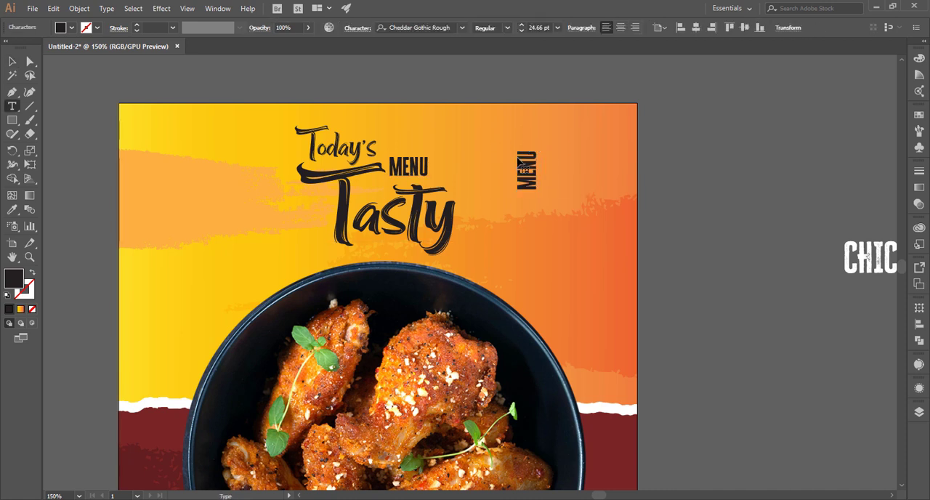
double_click(521, 164)
type("FOOD")
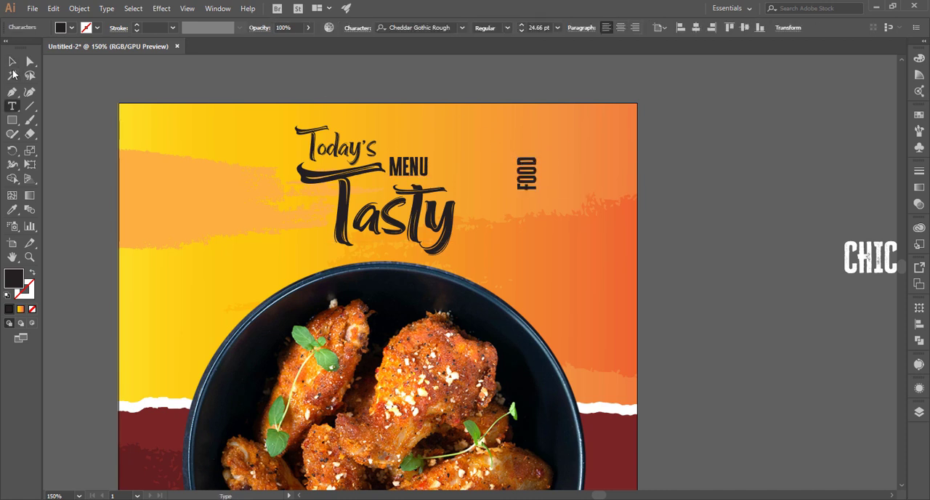
Position the vertical "FOOD" text directly after the "y" of "Tasty"
left_click(12, 62)
left_click_drag(523, 169, 473, 232)
key("ctrl+shift+a")
key("ctrl+0")
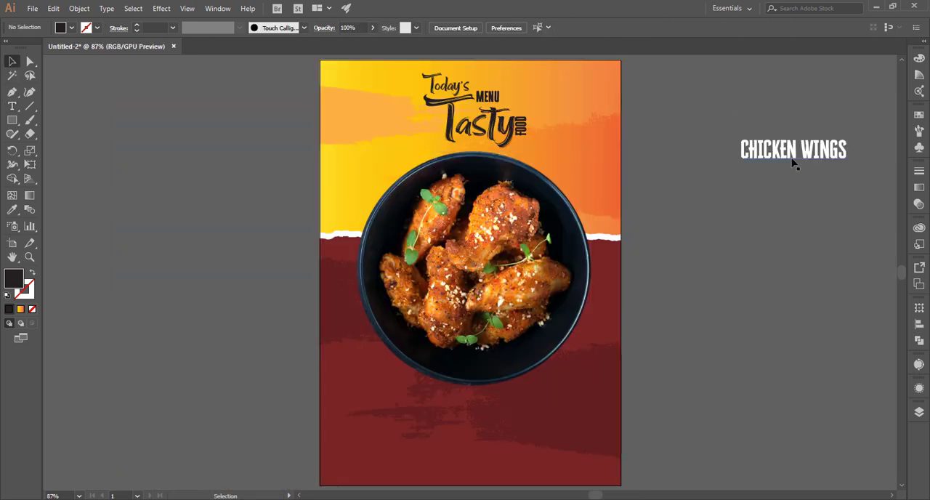
Move "CHICKEN WINGS" onto the dark red area below the bowl and enlarge it to 61.41 pt
left_click_drag(795, 164, 473, 439)
left_click_drag(538, 454, 644, 376)
left_click(593, 427)
Duplicate the "CHICKEN WINGS" text up and to its right and change the copy's wording to "THE DEST & TASTY"
left_click(636, 385)
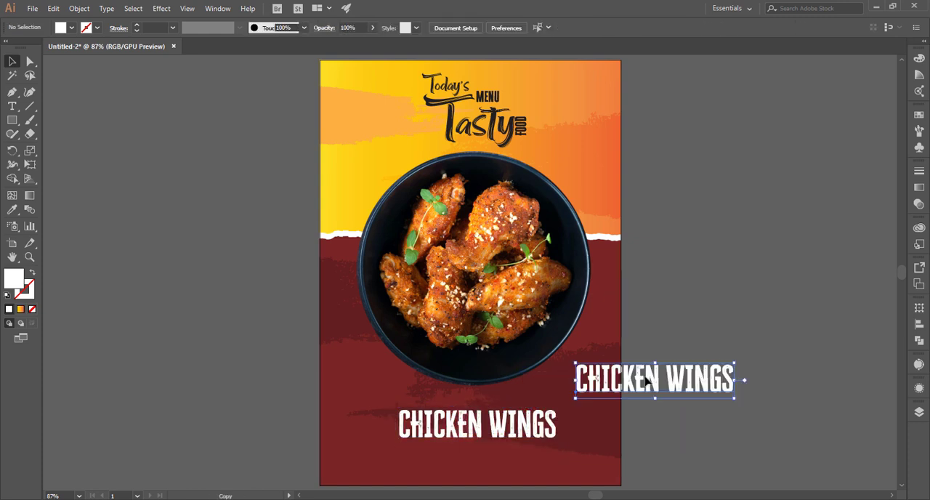
triple_click(641, 376)
type("TASTY")
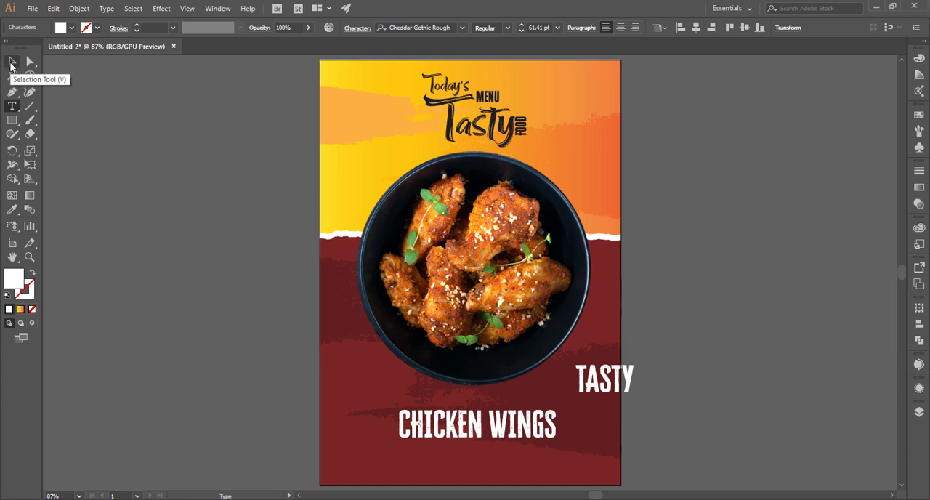
left_click(584, 372)
type("THE DEST ")
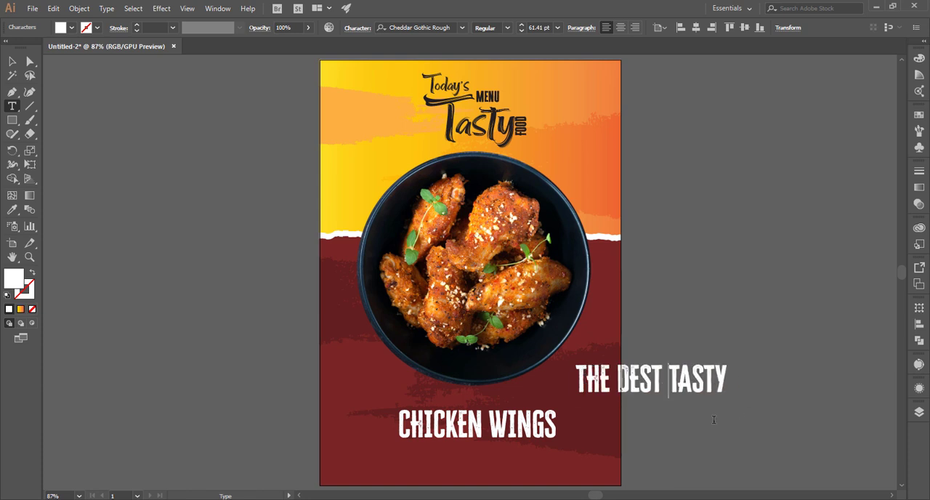
type("$")
key("BackSpace")
type("&")
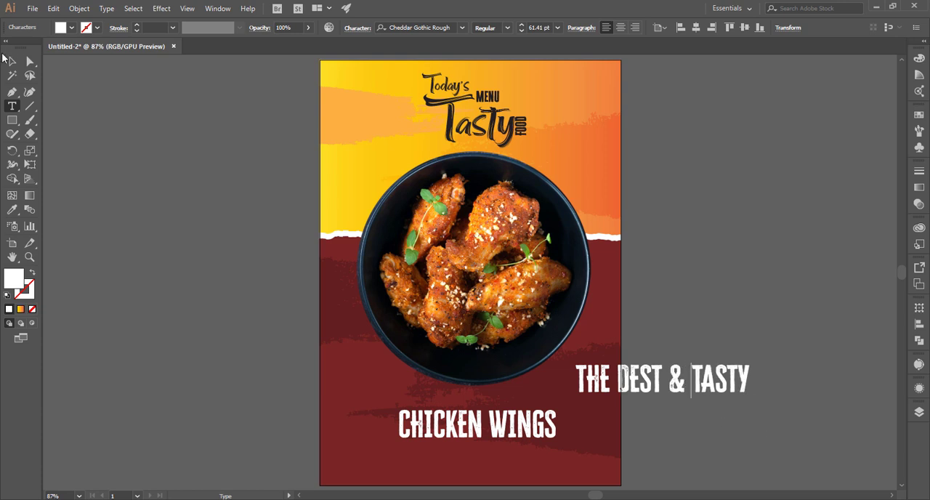
left_click(10, 60)
Set the tagline in Source Sans Pro Bold, reduce it to 37.82 pt and place it just above "CHICKEN WINGS"
left_click(403, 27)
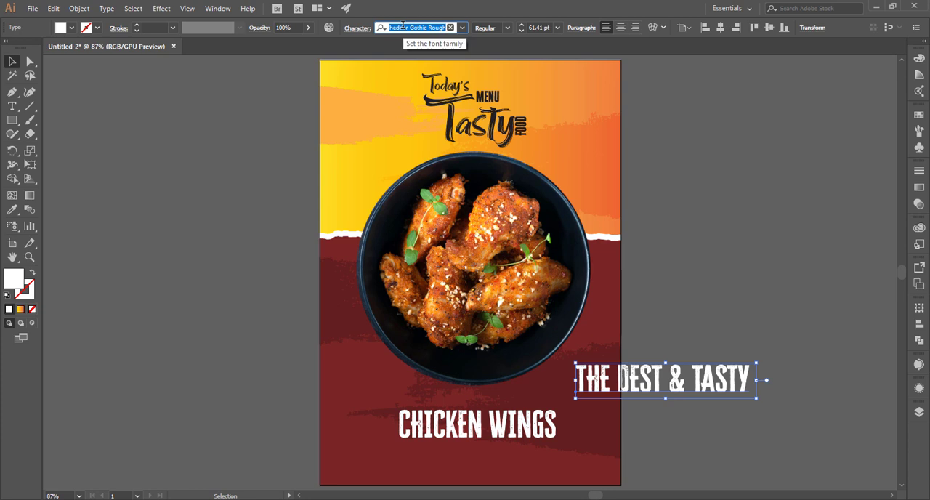
type("so")
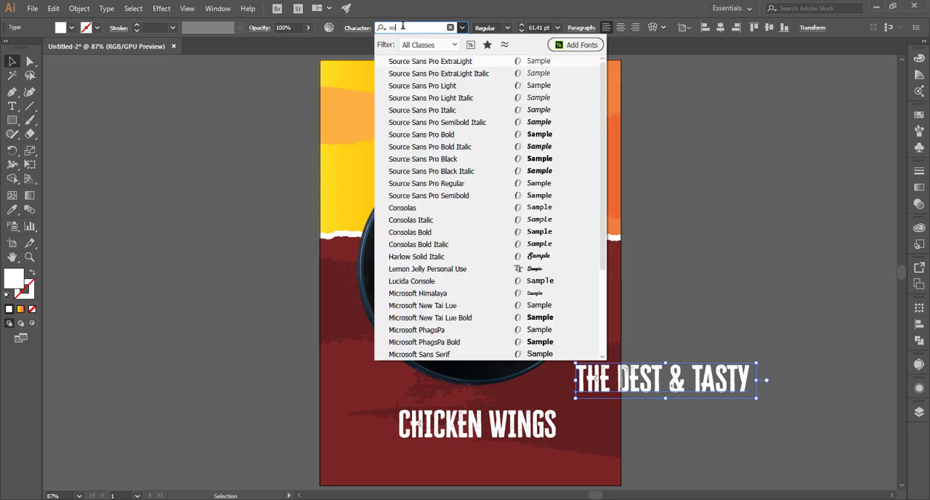
left_click(558, 138)
left_click_drag(835, 403, 733, 389)
left_click_drag(678, 384, 517, 407)
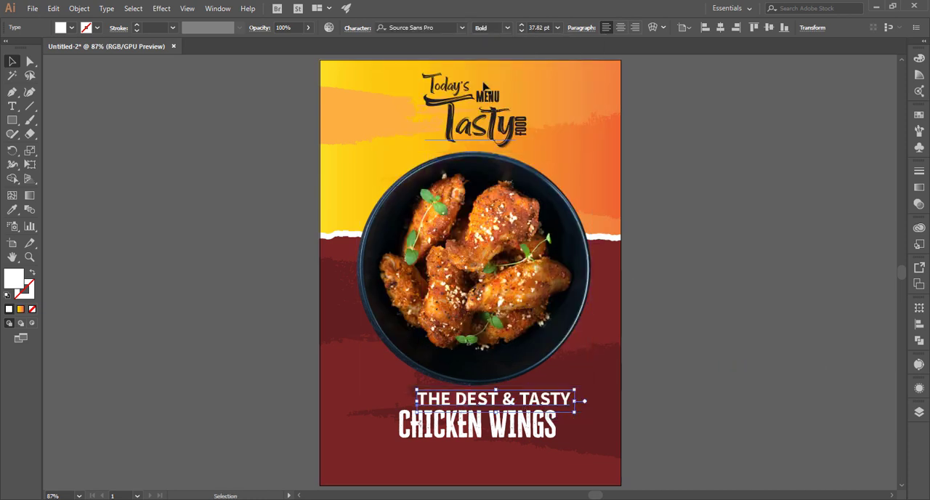
Change the tagline's font to Evogria and reduce its size to 26.9 pt
left_click(435, 27)
type("evo")
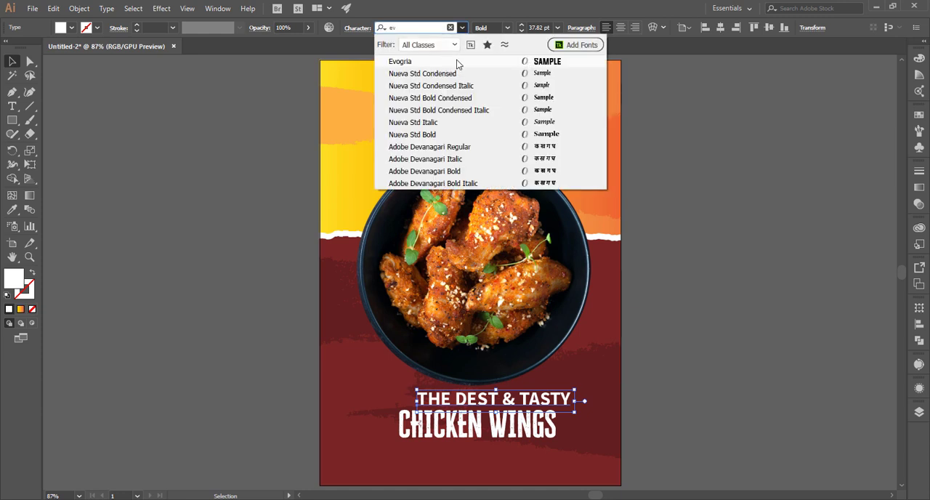
left_click(452, 62)
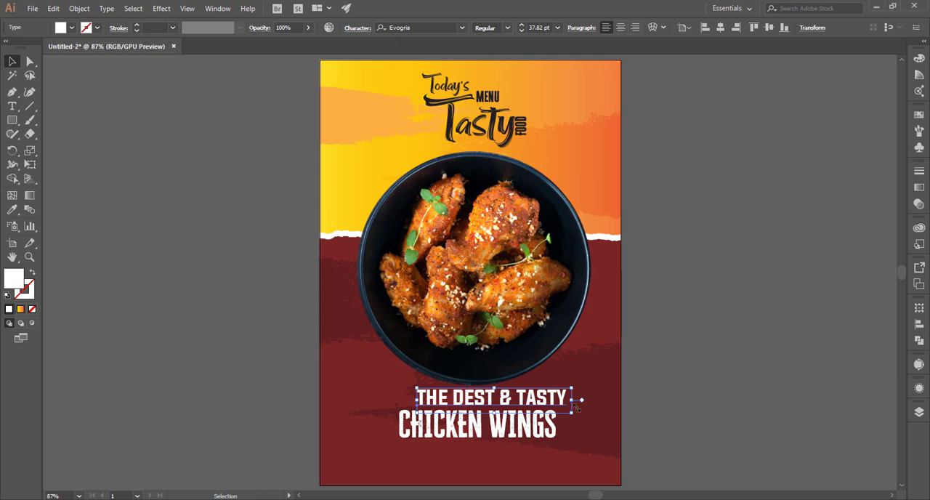
left_click_drag(571, 413, 528, 405)
key("ctrl+shift+a")
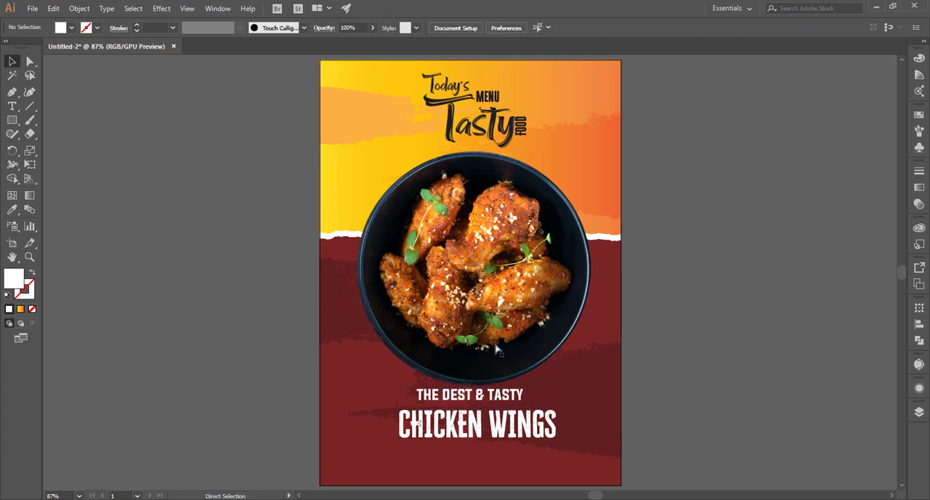
Move the tagline close above "CHICKEN WINGS", roughly centred, and nudge both texts slightly into place below the bowl
key("ctrl+plus")
key("ctrl+plus")
key("ctrl+plus")
left_click_drag(480, 295, 465, 130)
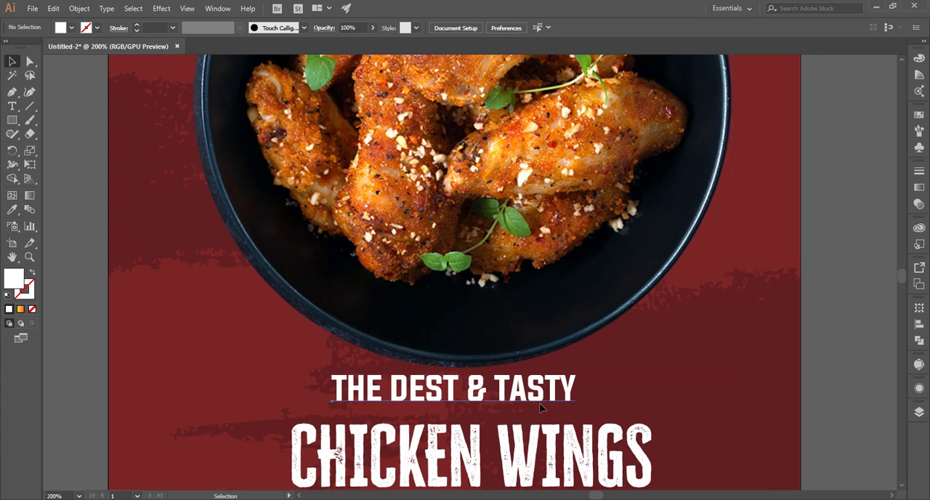
left_click_drag(549, 397, 522, 424)
key("ctrl+0")
left_click(518, 427, "shift")
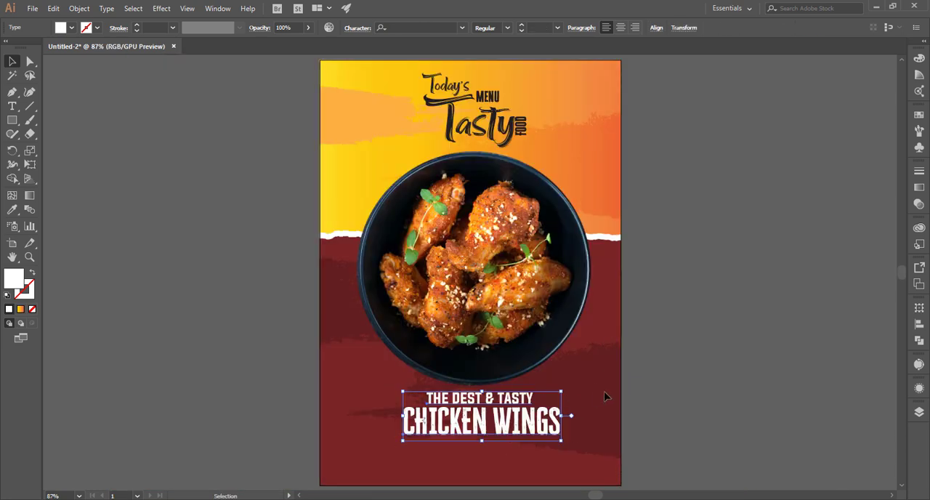
Correct the tagline's misspelled word "DEST" to "BEST"
left_click(669, 376)
key("t")
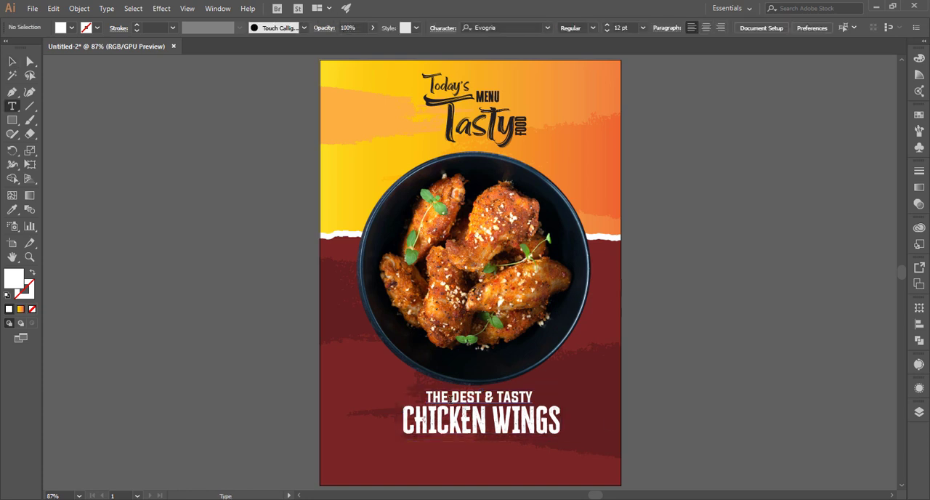
left_click_drag(452, 397, 460, 397)
type("B")
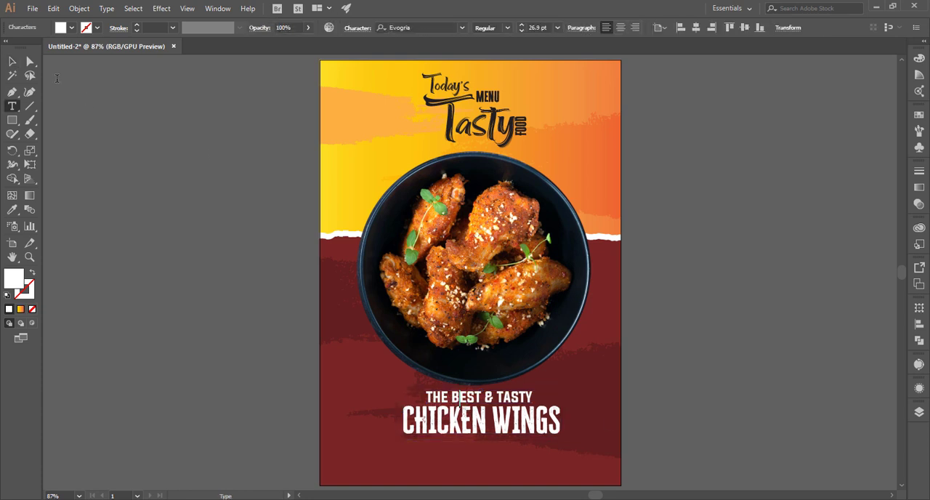
left_click(12, 62)
left_click(177, 162)
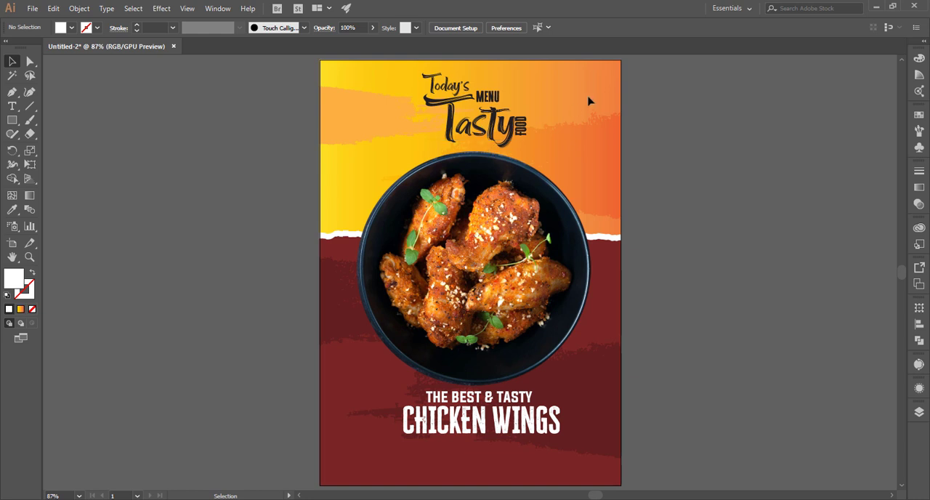
Group the "Today's", "MENU", "Tasty" and "FOOD" texts of the title
left_click_drag(427, 118, 511, 100)
key("ctrl+g")
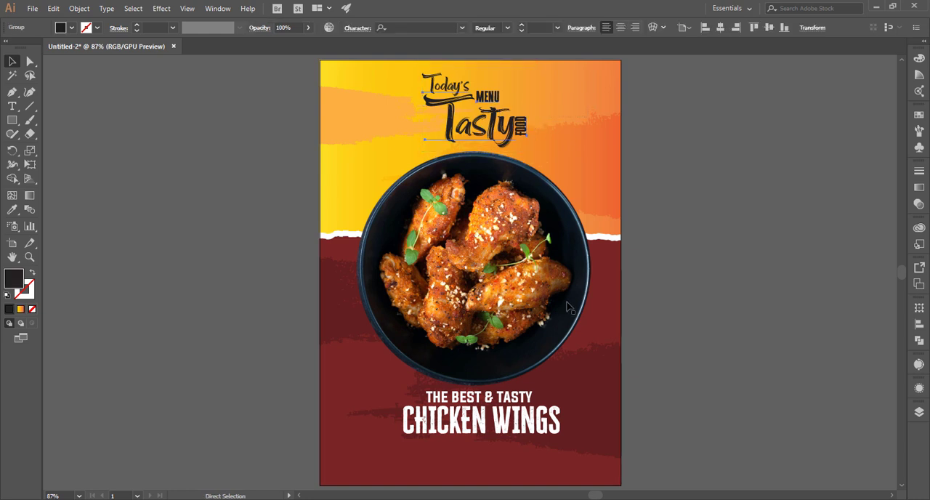
left_click(570, 309)
left_click(664, 373)
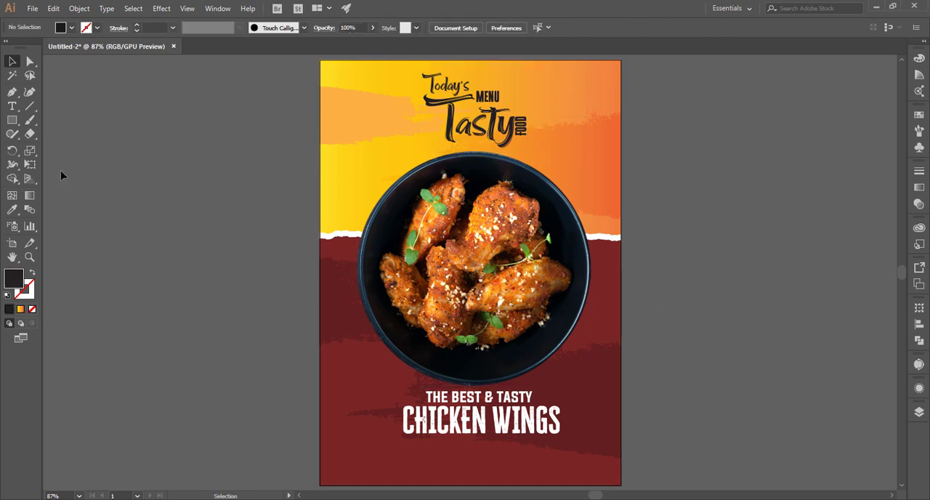
Draw a circle about 119.54 pt wide beside the poster, with a 1 pt dark stroke and no fill
left_click(13, 120)
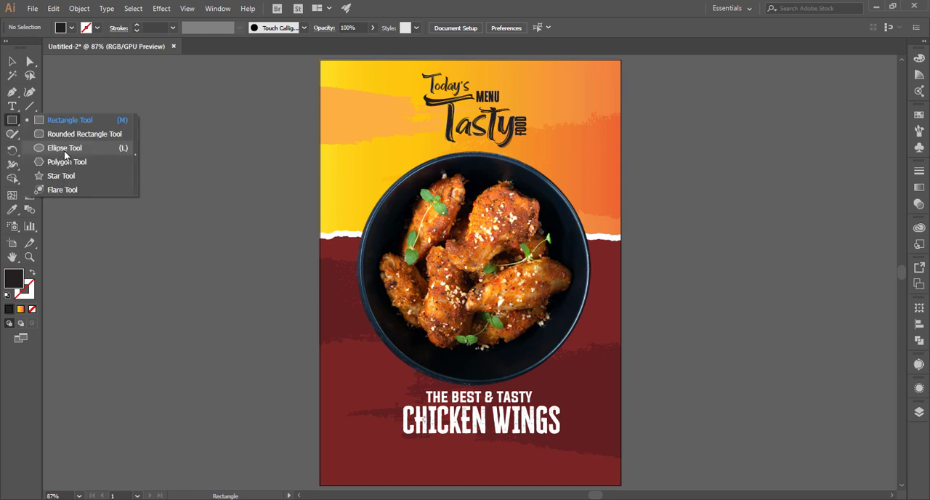
left_click(68, 150)
left_click_drag(164, 283, 189, 314)
left_click(32, 273)
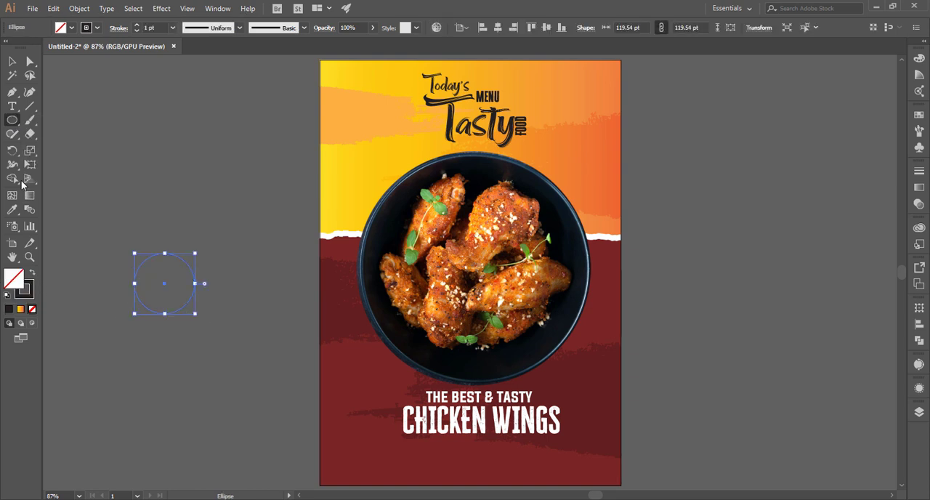
Turn the circle beside the poster into a path for text, starting at its topmost point
left_click(14, 109)
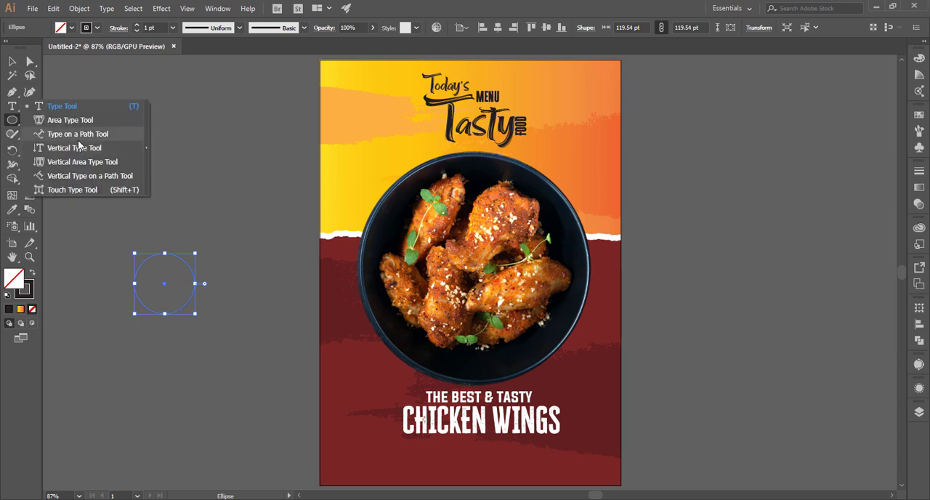
left_click(82, 138)
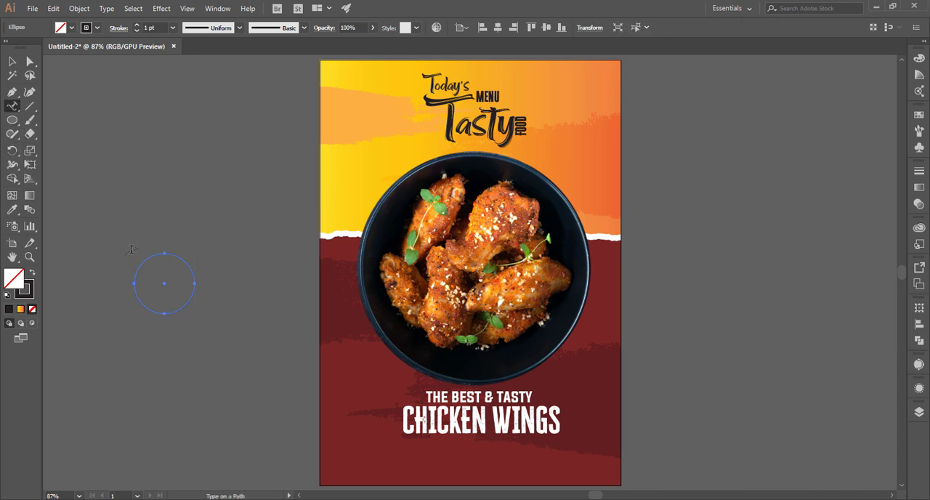
left_click(164, 251)
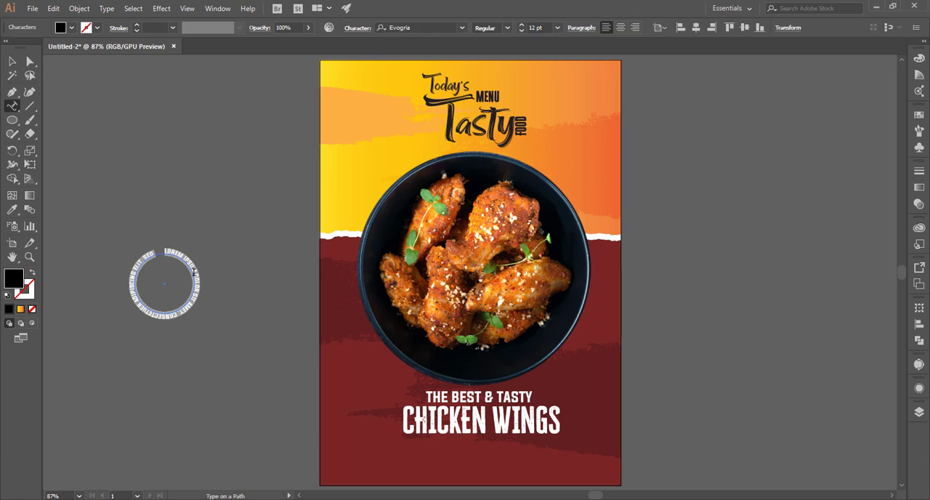
key("ctrl")
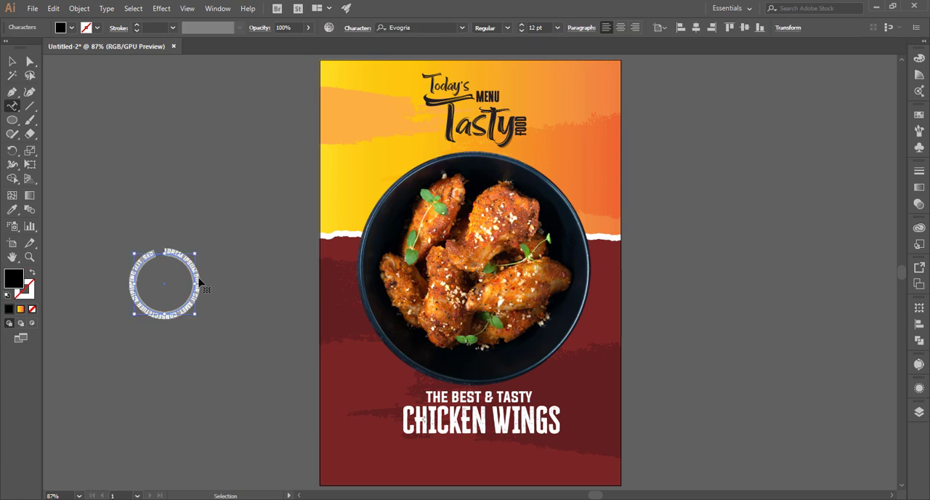
key("ctrl+s")
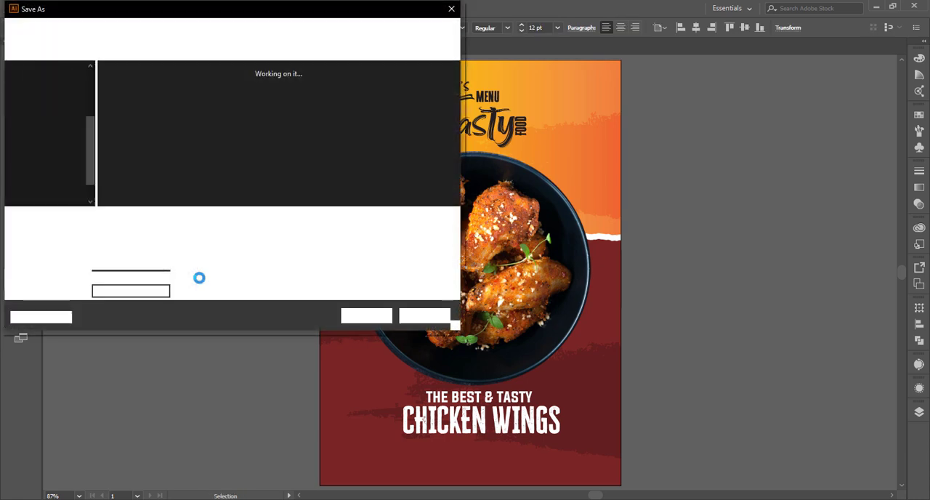
key("Escape")
key("v")
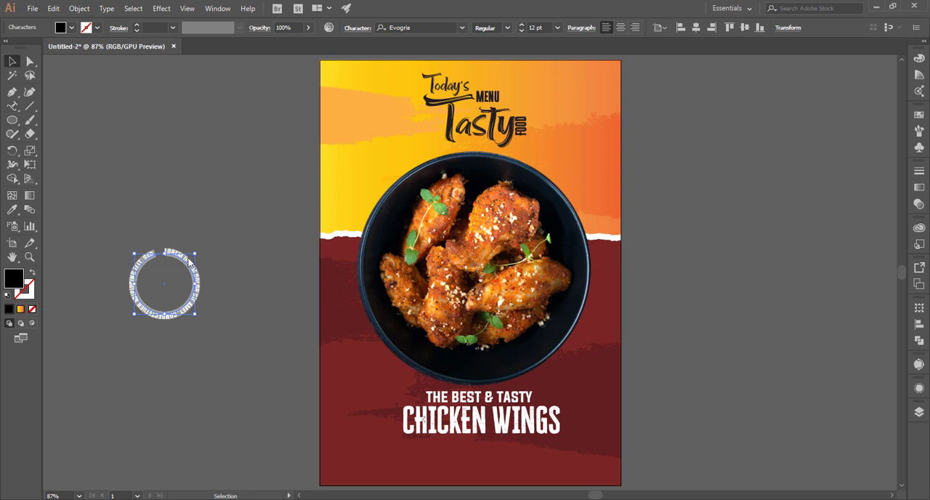
key("ctrl+a")
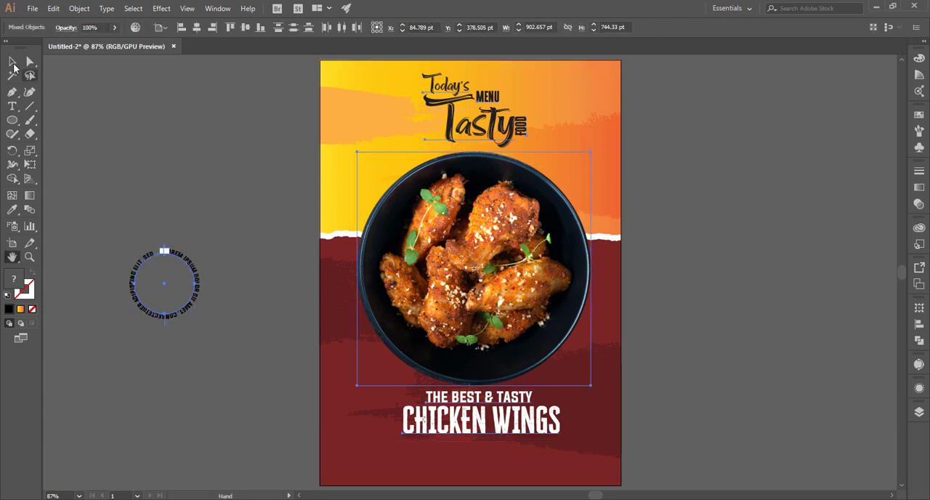
Replace all placeholder text on the circle with "THE BEST AND TEZT FOOD CHICKEN WINGS"
left_click(11, 106)
left_click(188, 258)
key("ctrl+a")
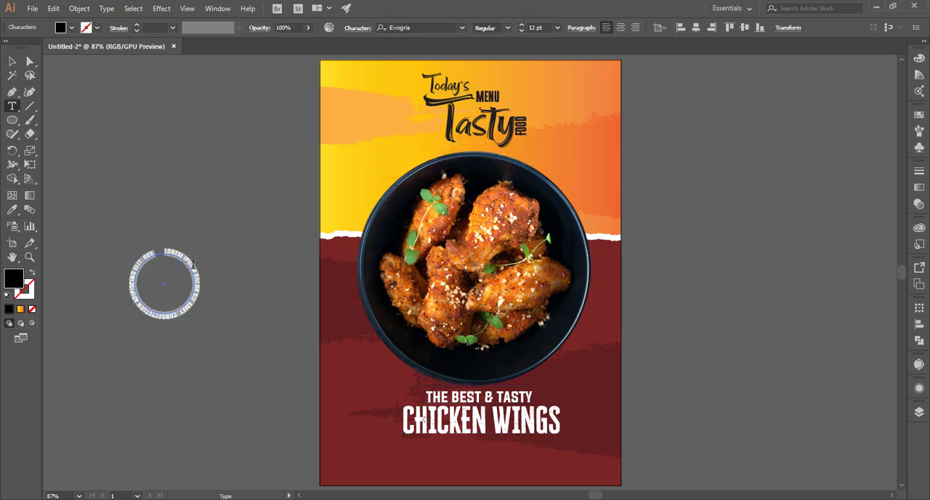
type("TH")
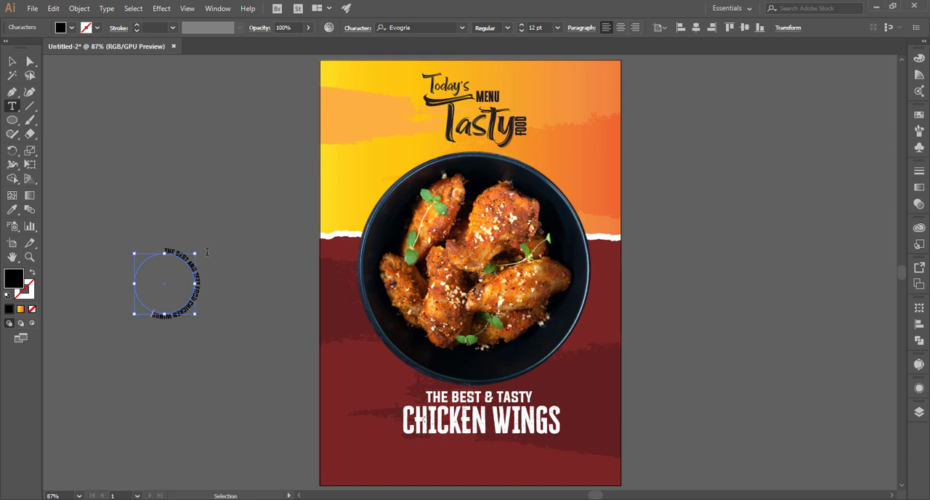
Try to repeat the phrase "THE BEST AND" after "WINGS" on the circular text
key("ctrl+a")
key("Right")
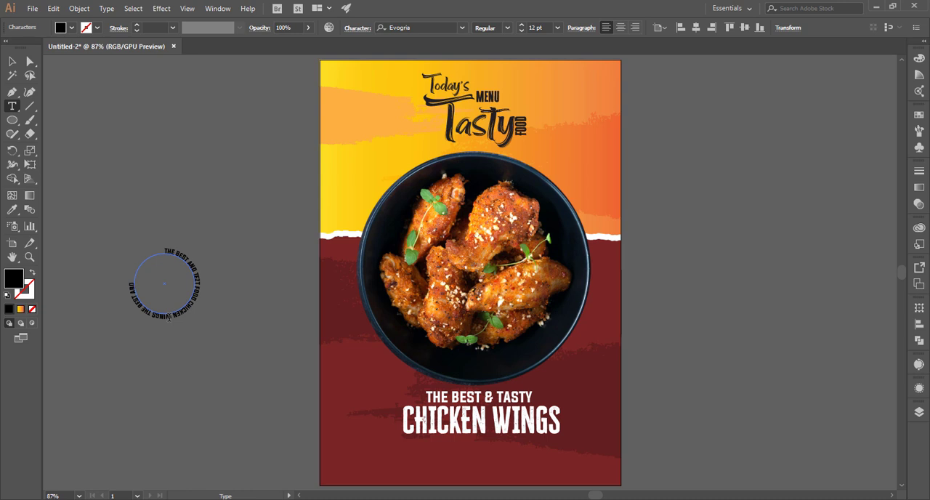
key("ctrl+z")
Set the circular text's font size to 21 pt
key("ctrl+a")
left_click(13, 62)
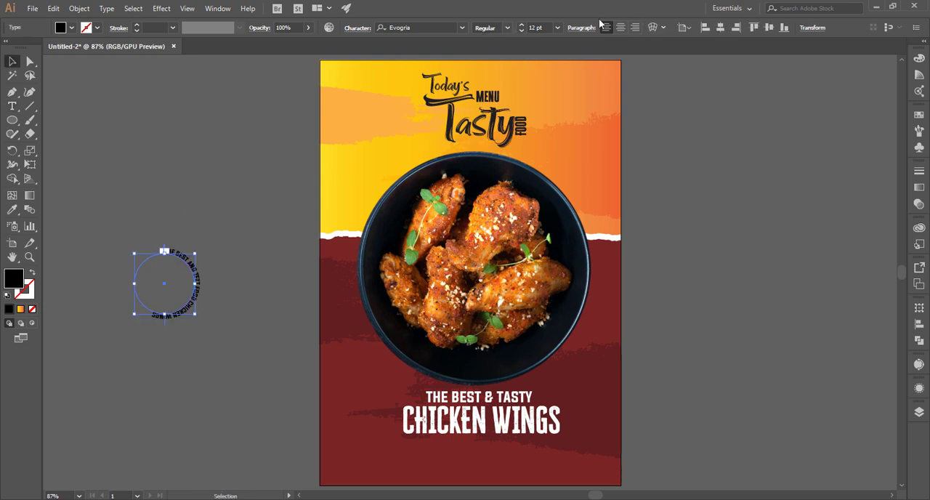
left_click(546, 27)
scroll(551, 27, "up", 9)
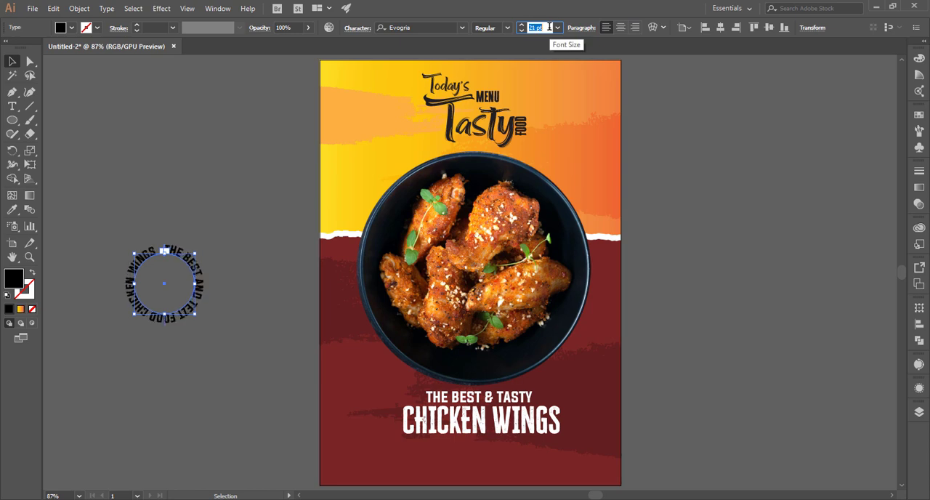
Rotate the circular text slightly clockwise around its path
left_click(14, 65)
left_click(201, 248)
key("ctrl+=")
key("ctrl+=")
left_click_drag(48, 246, 315, 258)
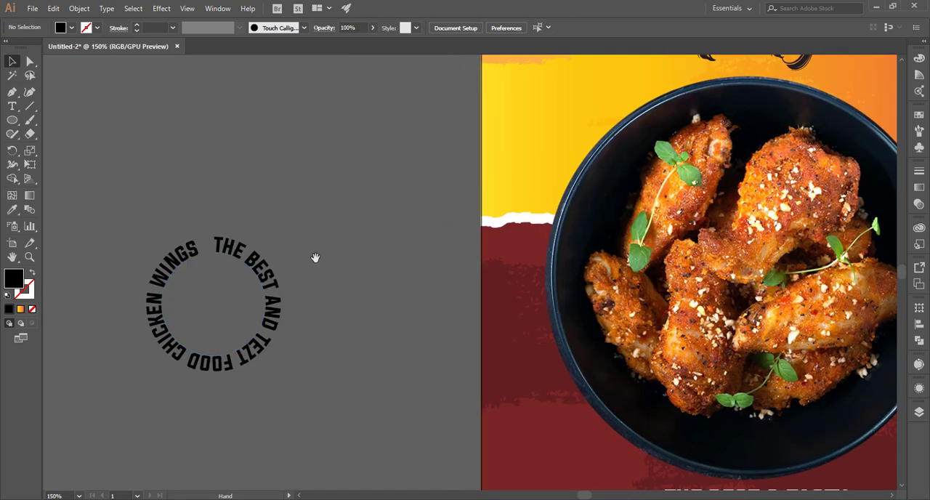
left_click(216, 250)
left_click_drag(215, 248, 227, 256)
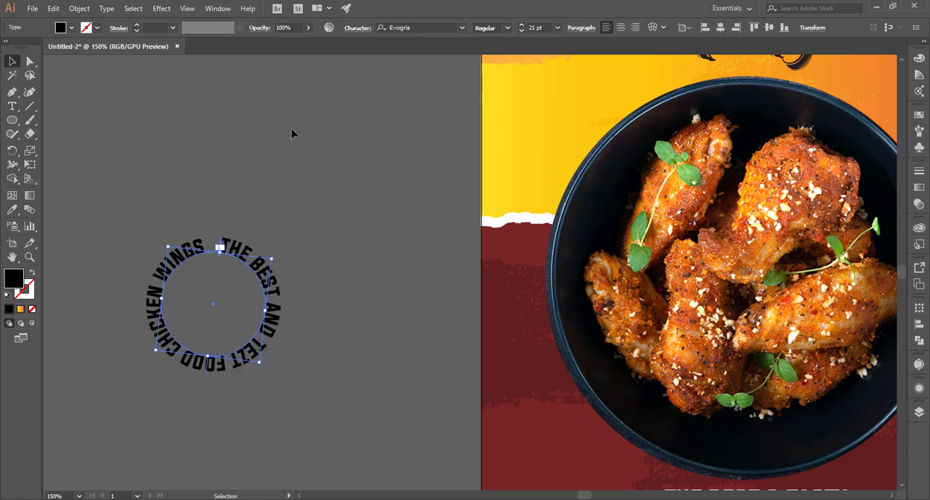
Try a larger font size on the circular text, returning it to 21 pt
left_click(558, 27)
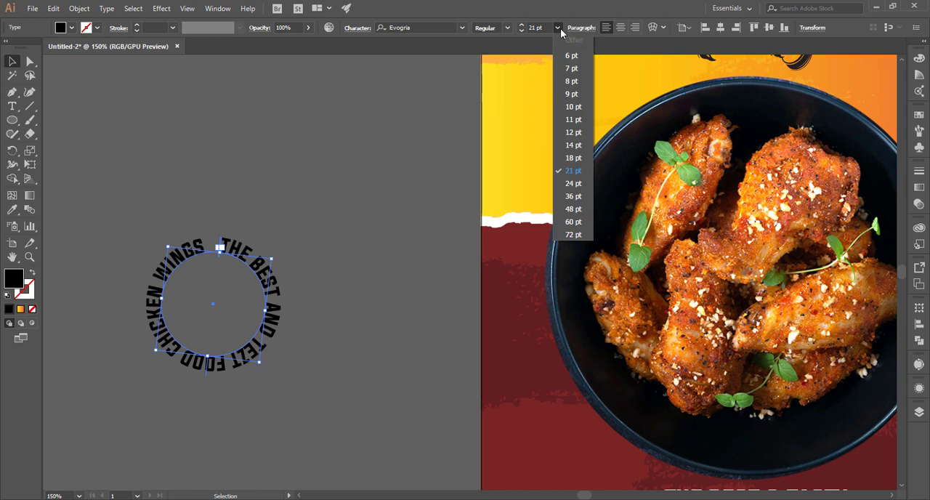
left_click(544, 26)
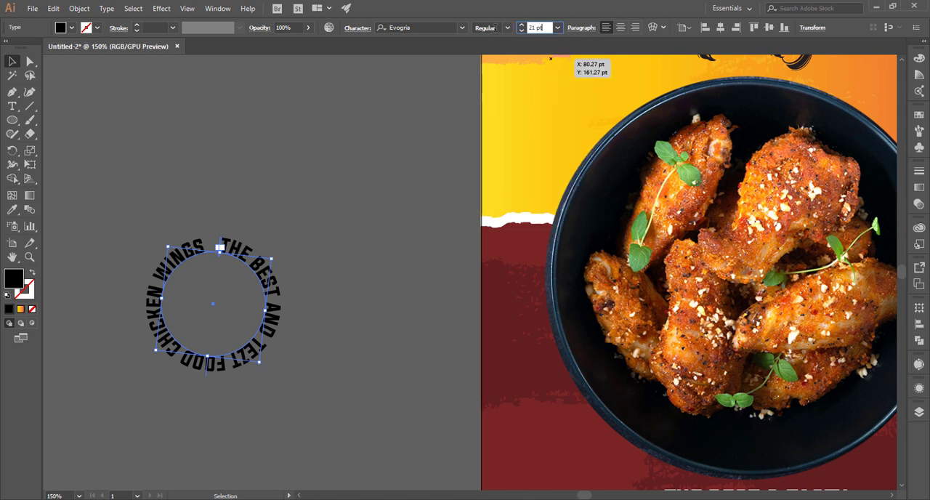
left_click(265, 218)
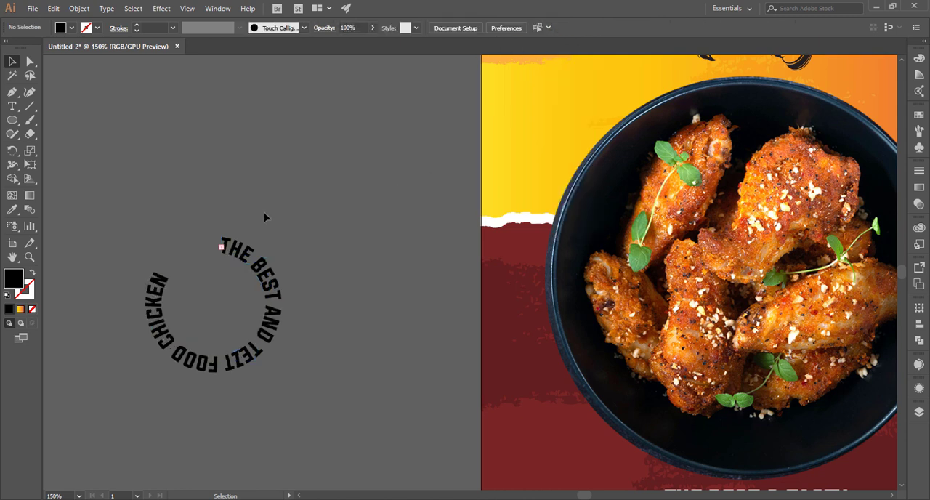
left_click(219, 247)
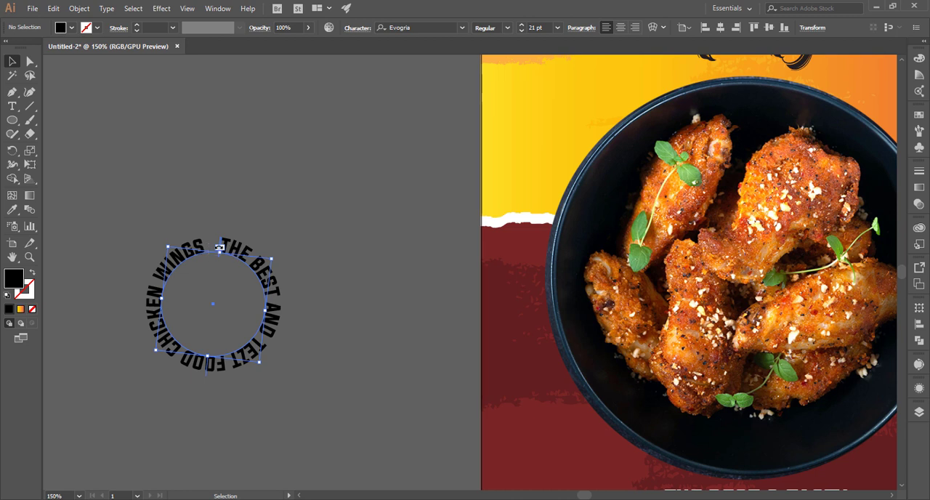
Shift the start of the circular text further clockwise along the circle
left_click_drag(218, 247, 229, 250)
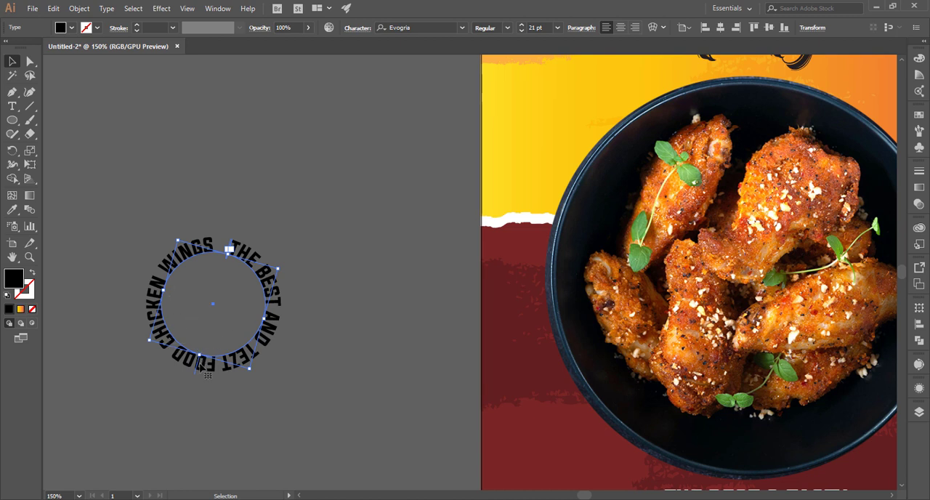
left_click_drag(198, 373, 229, 250)
key("ctrl+z")
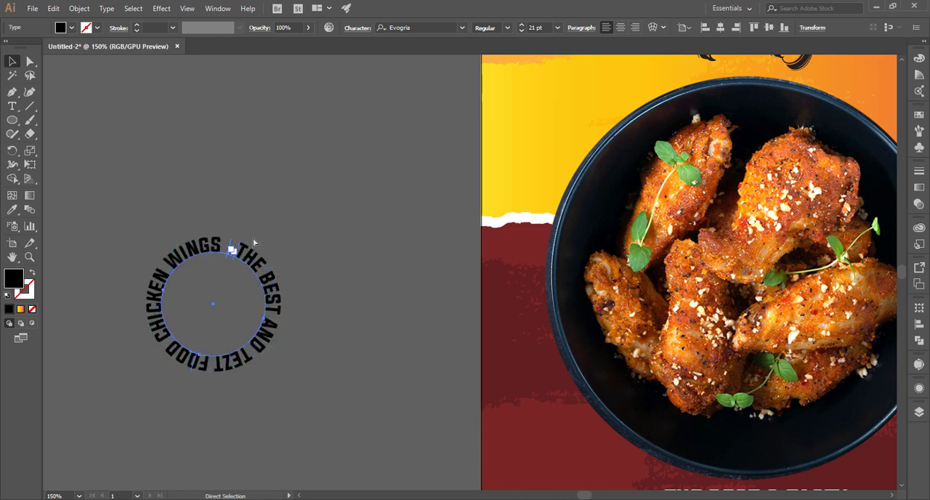
left_click(232, 248)
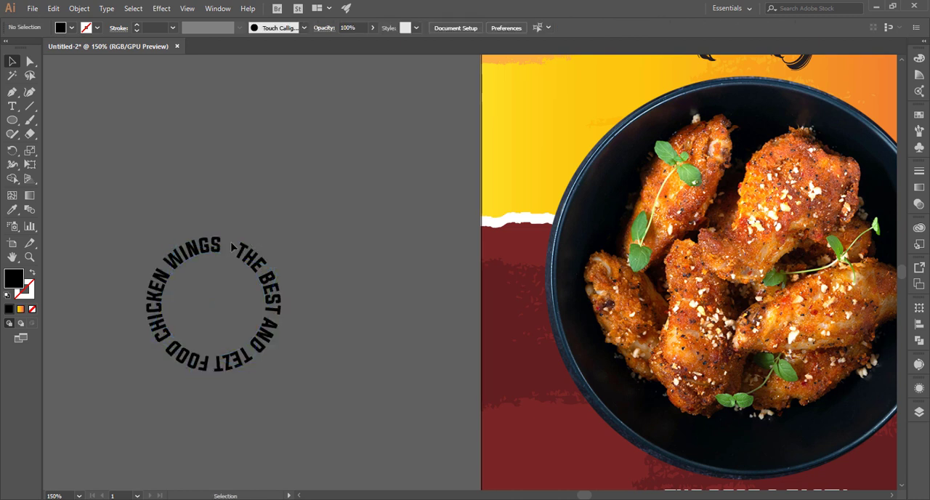
left_click(239, 251)
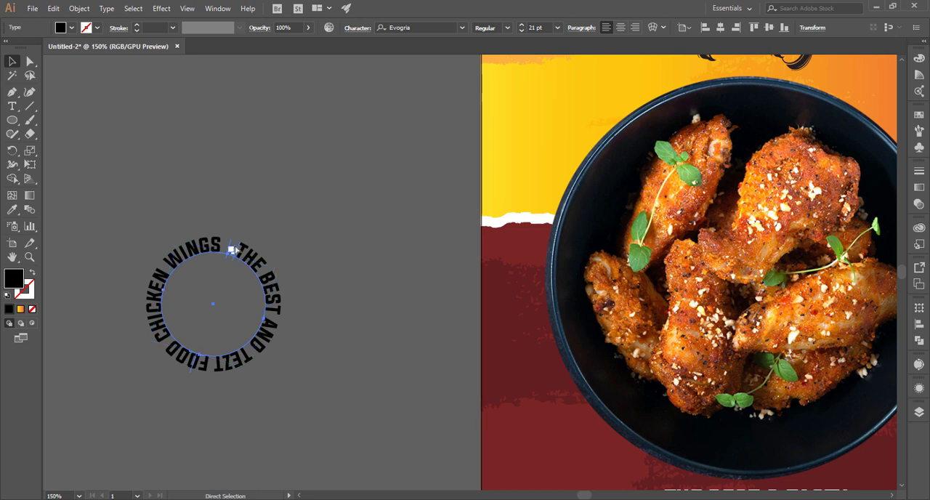
Try to adjust the start and end brackets of the path text in the gap between "WINGS" and "THE"
key("ctrl+plus")
key("ctrl+plus")
key("ctrl+plus")
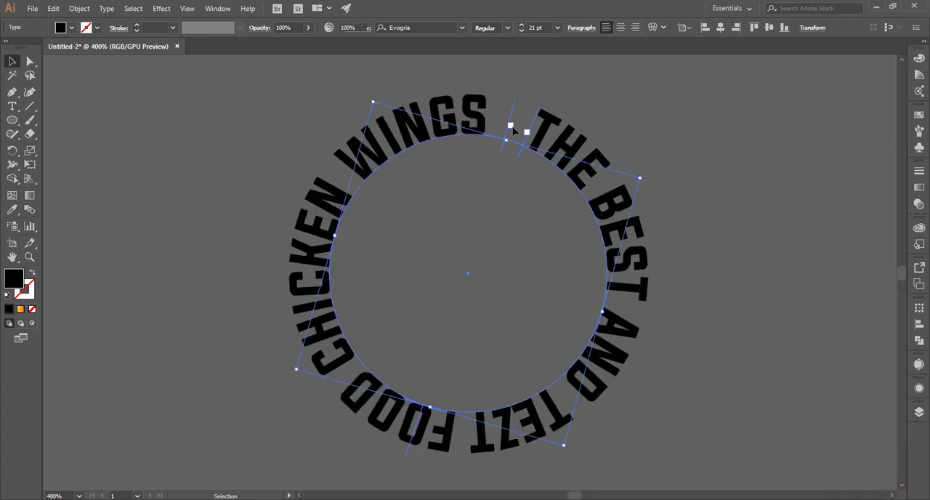
left_click(518, 132)
left_click(549, 135)
left_click_drag(515, 111, 547, 139)
mouse_move(513, 121)
left_mouse_down()
mouse_move(505, 122)
mouse_move(524, 131)
left_mouse_up()
Undo the spacing edit after "THE" and the rotations of the circular text
key("t")
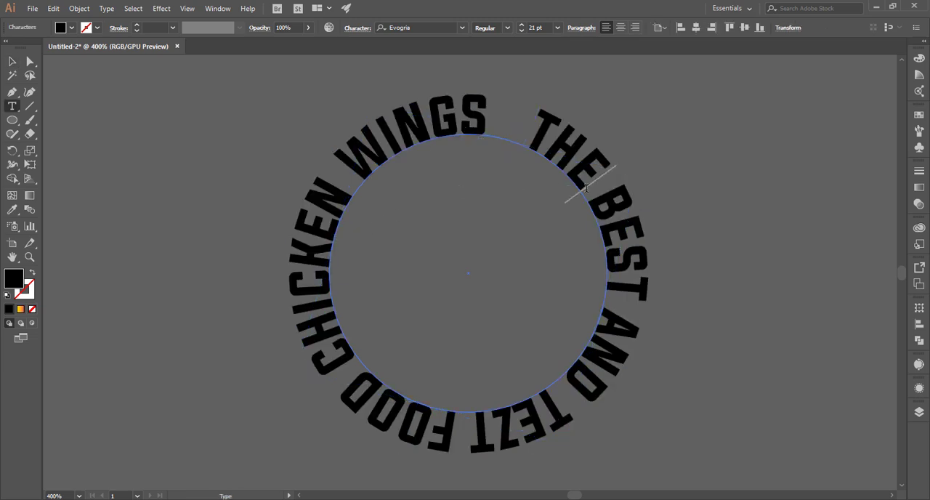
key("ctrl+z")
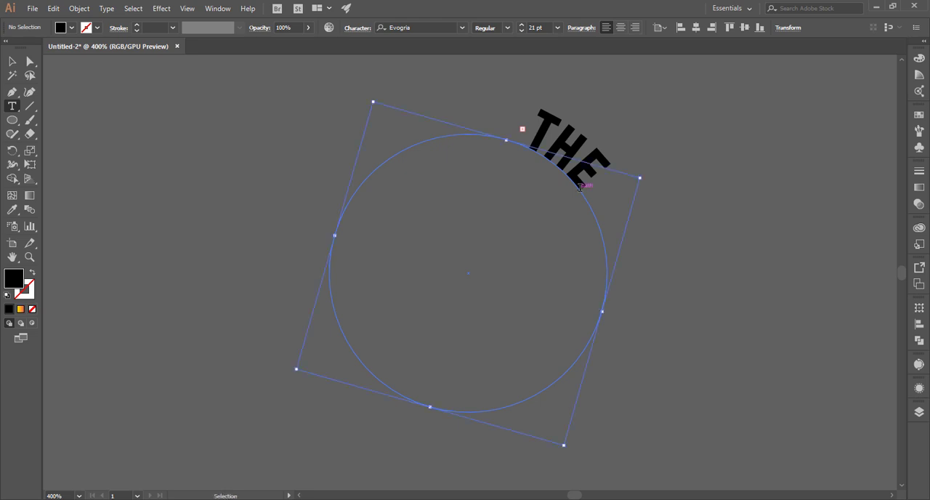
key("ctrl+z")
key("ctrl+z")
key("ctrl+z")
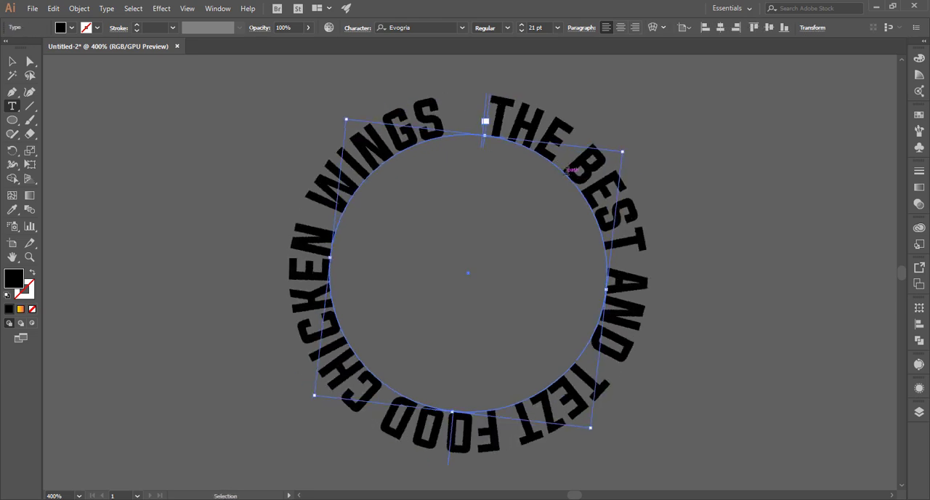
key("ctrl+z")
key("ctrl+z")
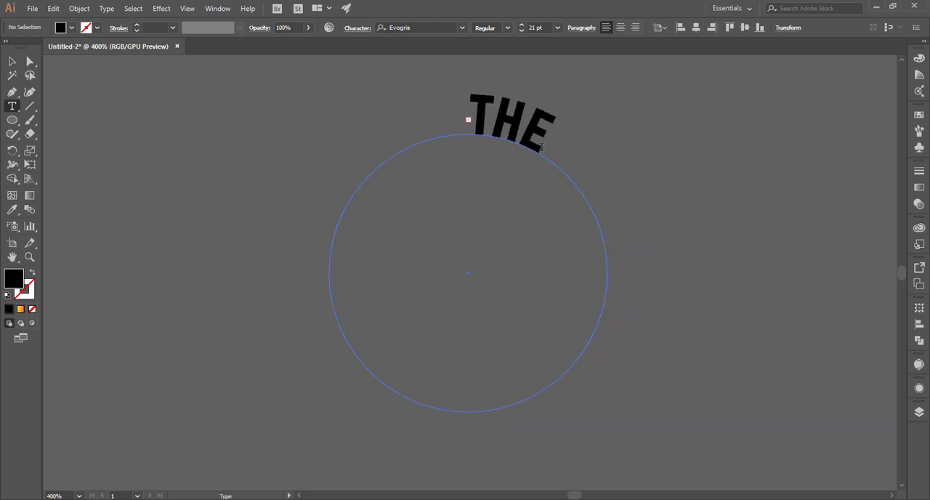
Adjust the gaps between words in the circular text, slightly widening the spaces before and after "AND"
key("ctrl+shift+z")
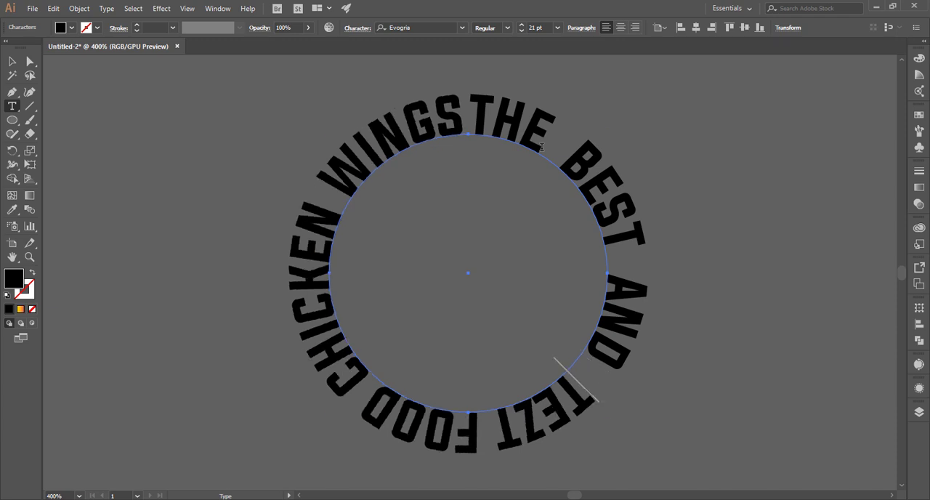
key("ctrl+z")
key("ctrl+z")
left_click(541, 148)
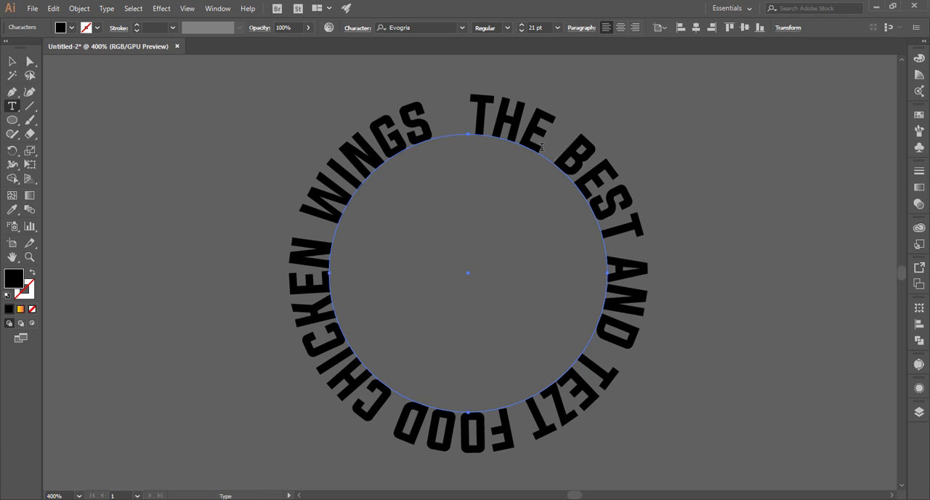
key("Escape")
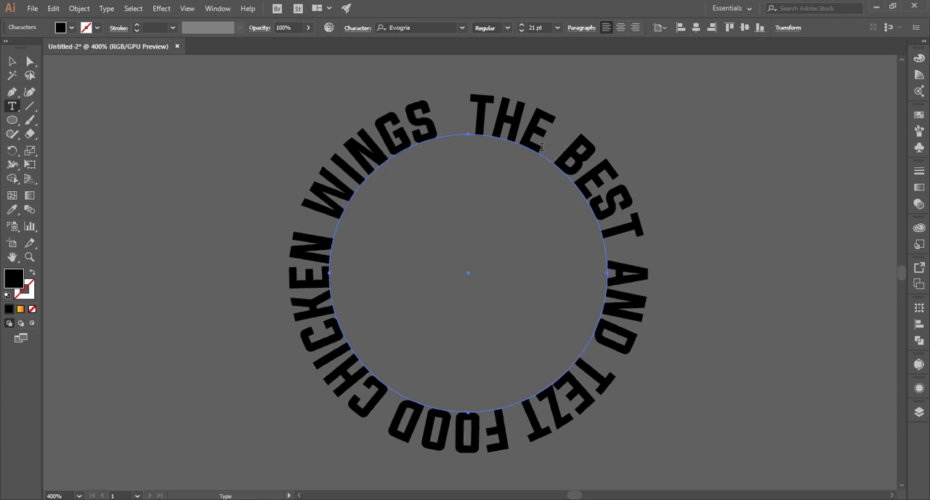
key("Escape")
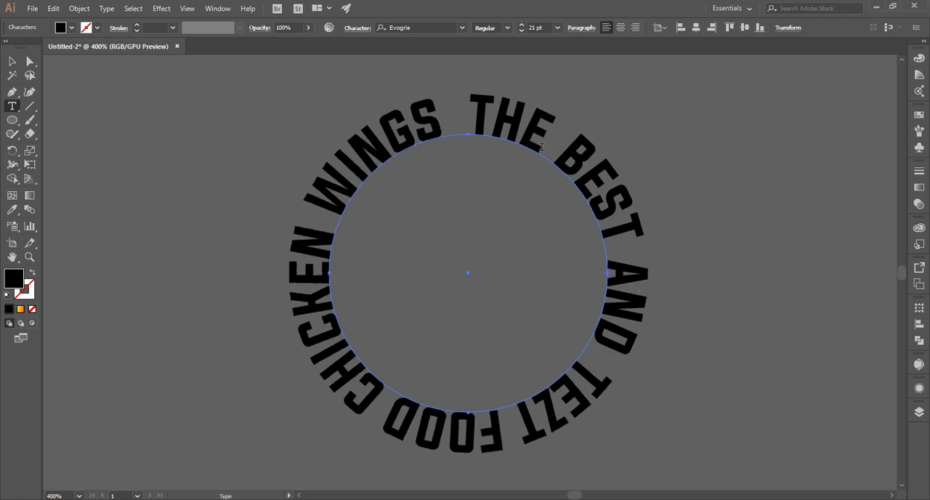
Replace the letters "TEZ" after "AND" in the circular text with "ASTY"
key("Delete")
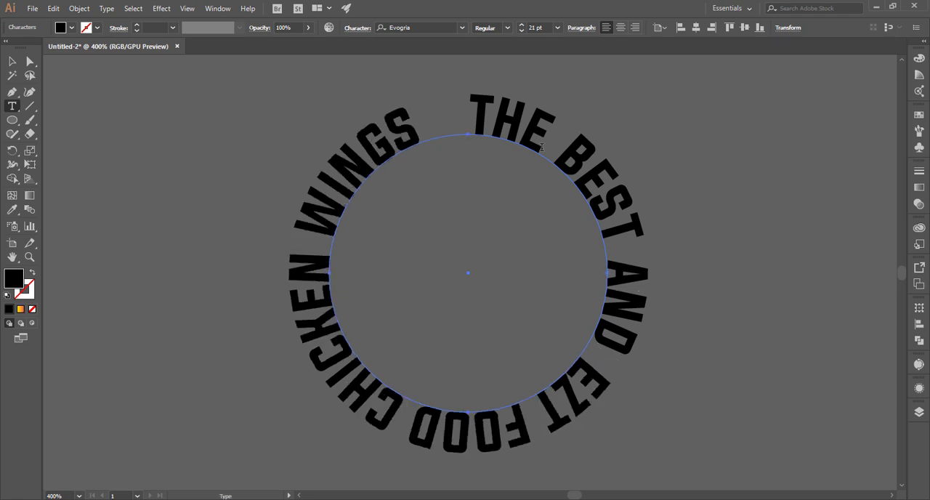
type("T")
key("BackSpace")
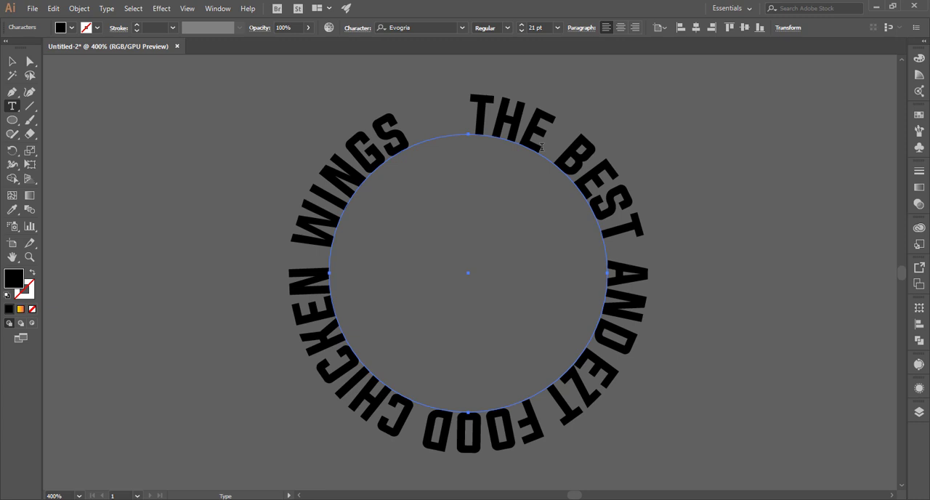
key("Delete")
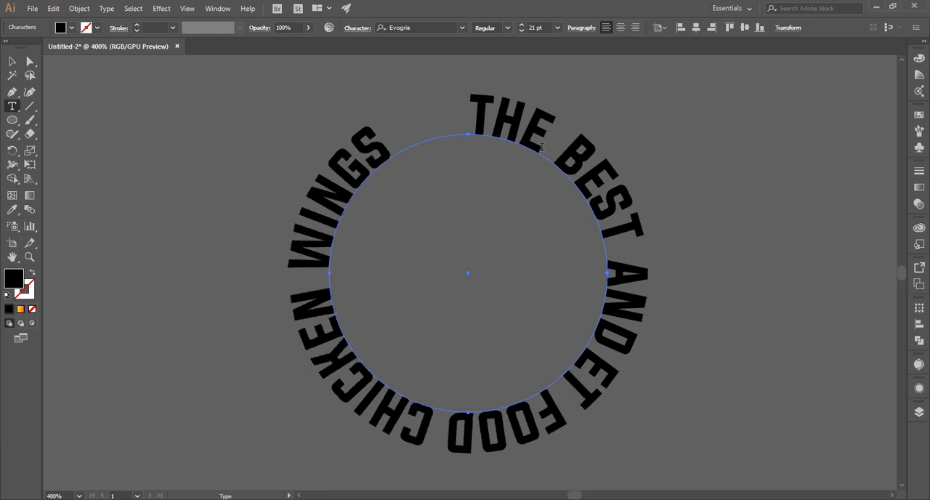
key("BackSpace")
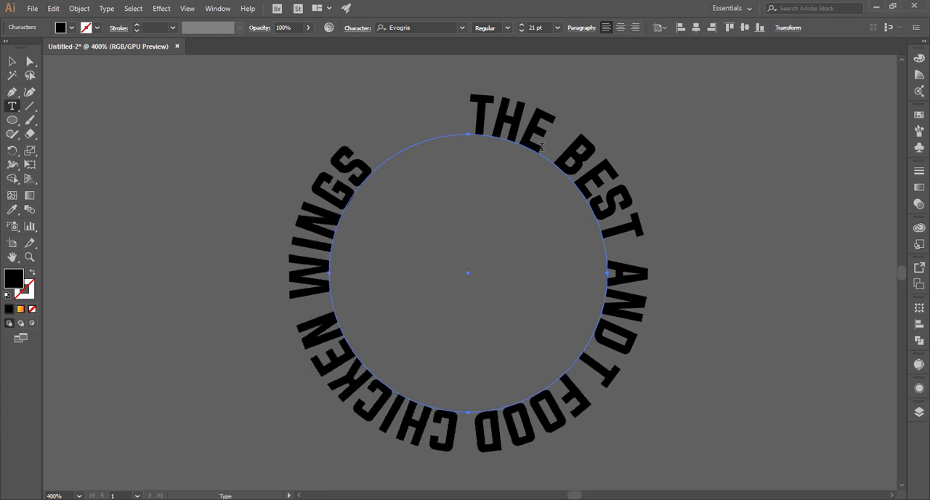
type("ASTY")
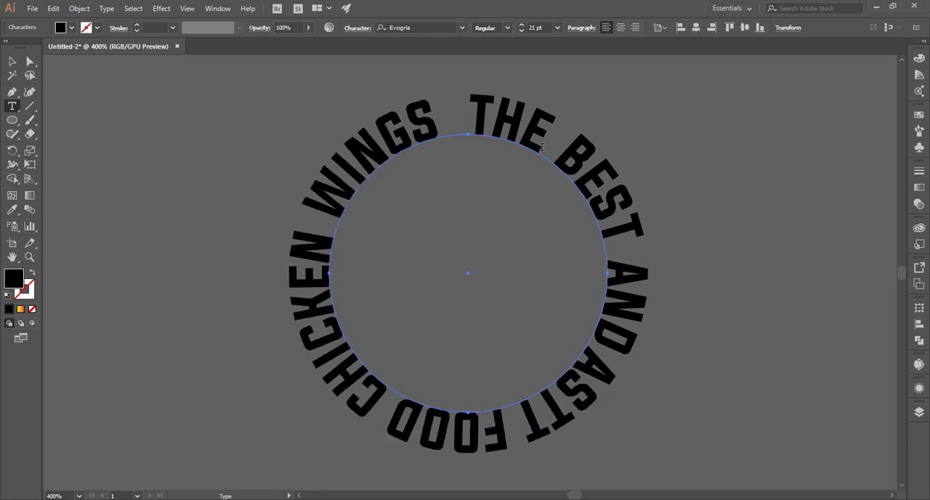
Tighten the circular text's gaps before "AND" and after "THE" by removing a surplus space from each
left_click(604, 249)
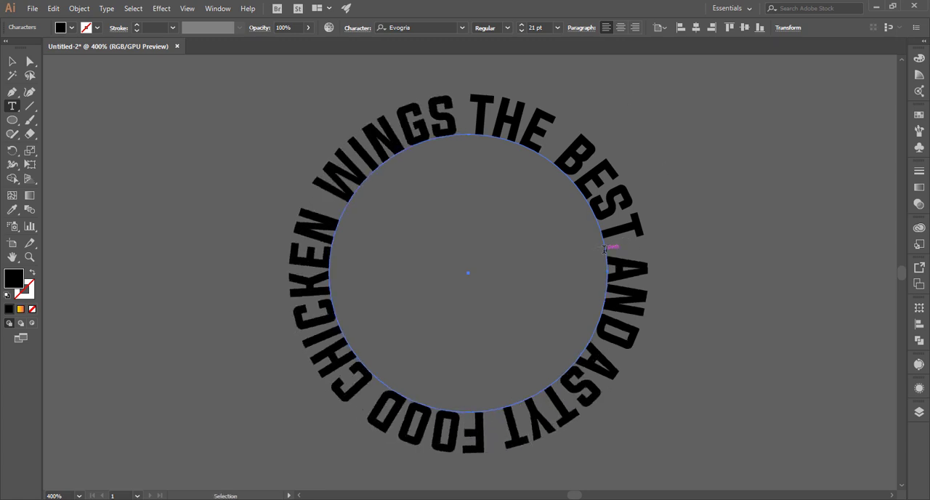
left_click(549, 153)
key("BackSpace")
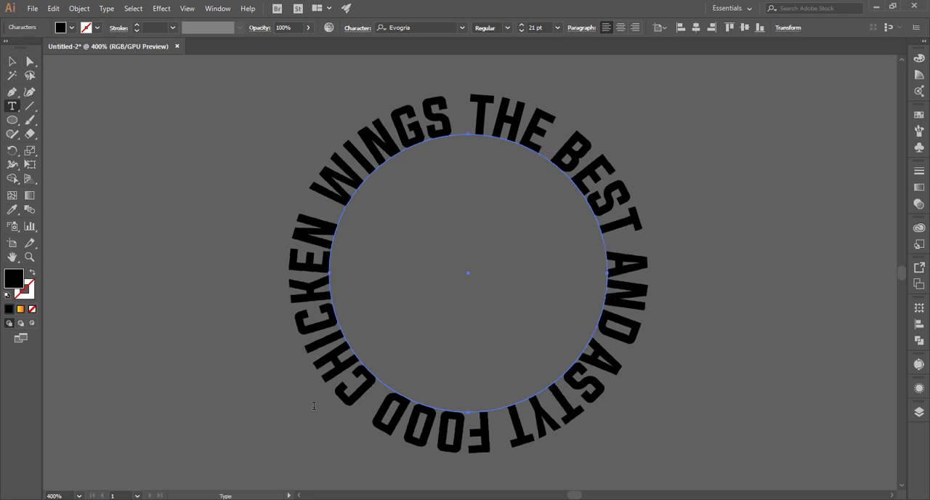
Fill the circular text with white
left_click(13, 62)
left_click(277, 177)
left_click(324, 182)
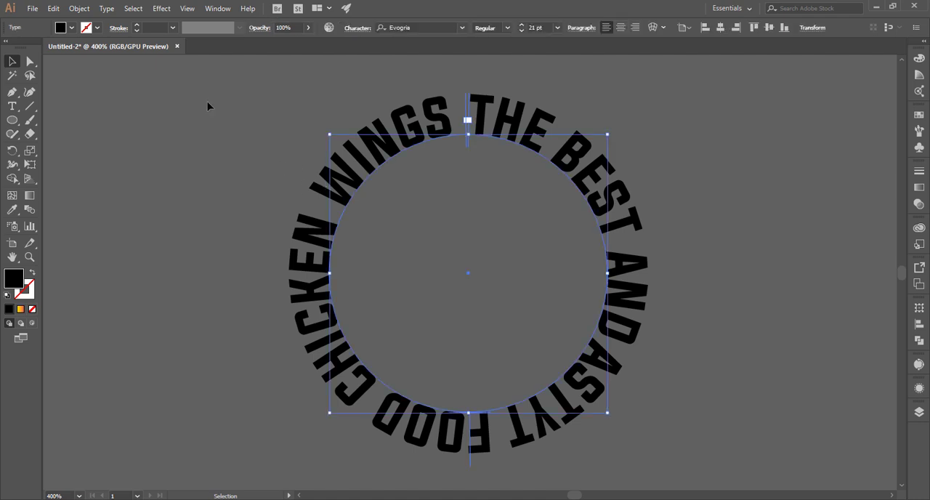
left_click(71, 27)
left_click(28, 46)
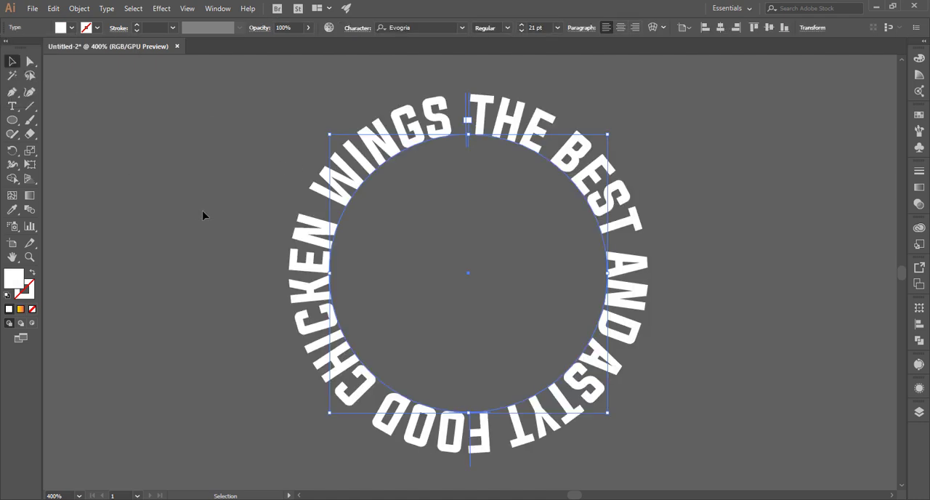
Expand the circular text into outlined shapes
key("ctrl+0")
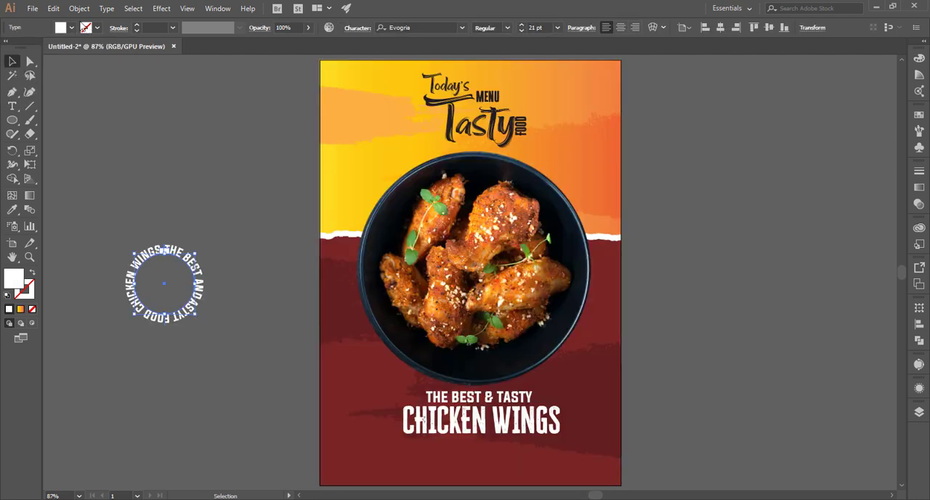
left_click(79, 8)
left_click(105, 131)
key("Return")
left_click(104, 131)
left_click(195, 288)
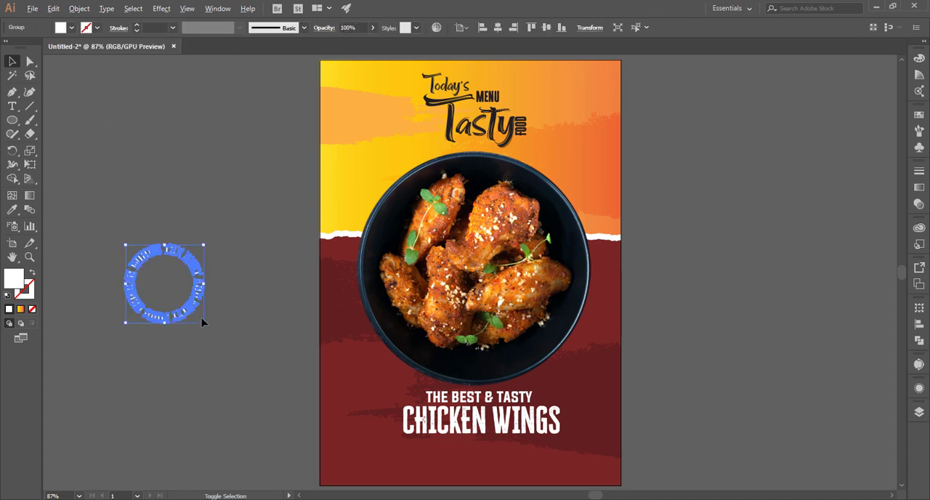
Scale down the circular text and place it over the bowl's lower-right edge on the poster
left_click_drag(204, 323, 580, 361)
left_click(197, 278)
left_click(176, 303)
left_click(175, 300)
left_click(726, 271)
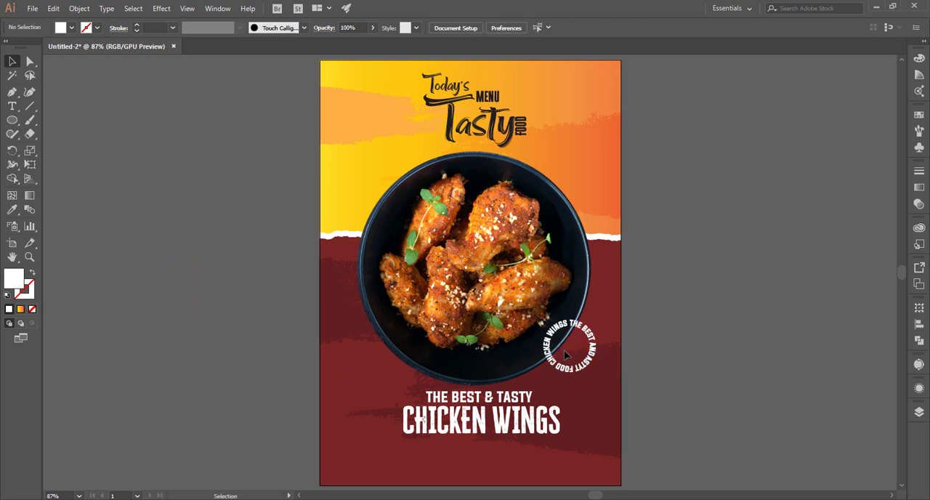
Try a 45-point star with radii of 25 pt and 50 pt beside the poster and undo it
right_click(13, 121)
left_click(58, 179)
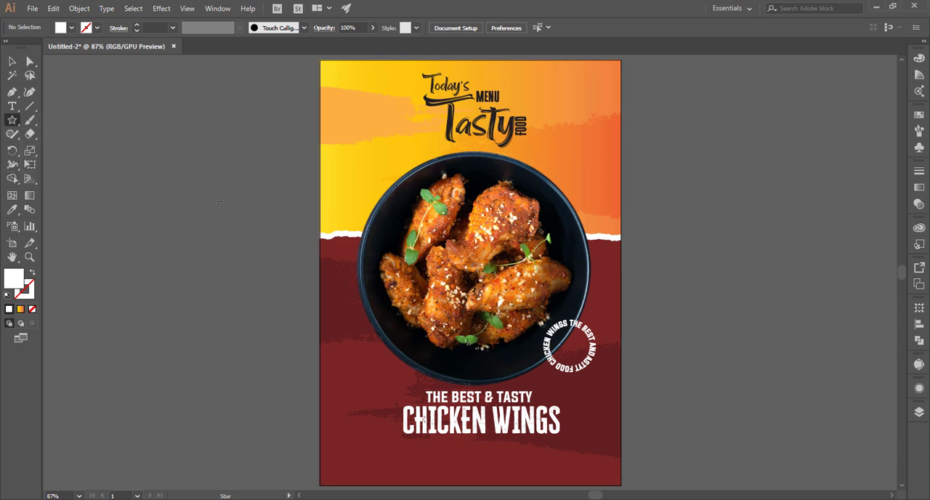
left_click(218, 200)
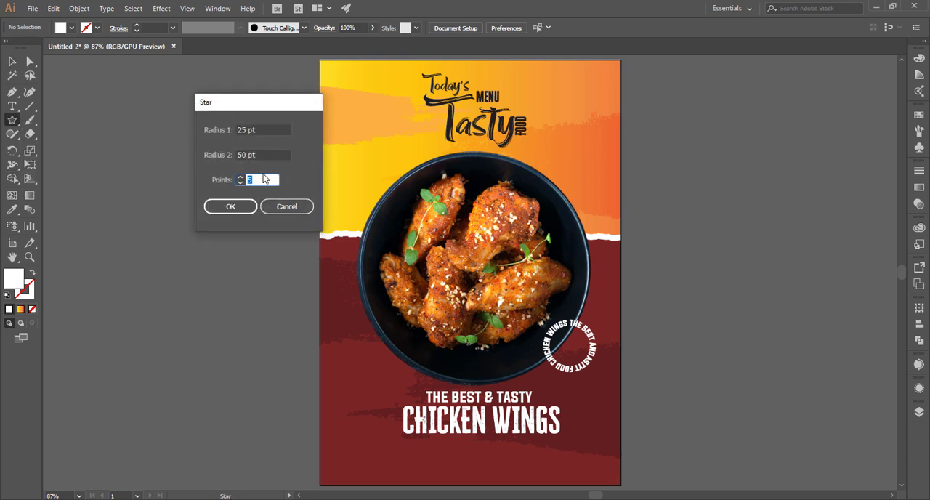
type("45")
left_click(228, 207)
left_click(13, 62)
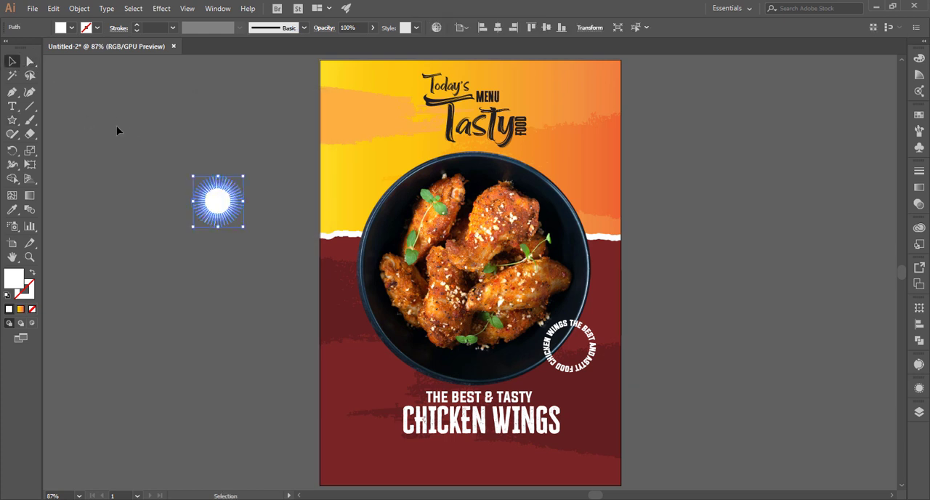
left_click(169, 193)
key("ctrl+z")
Create a star beside the poster with radii of 11 pt and 19 pt and fewer points
left_click(13, 121)
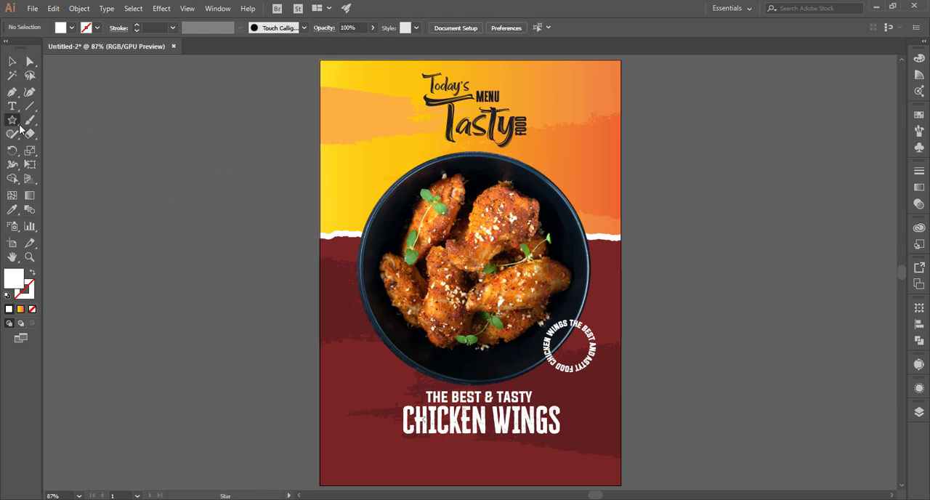
left_click(234, 192)
left_click(259, 129)
left_click_drag(263, 129, 188, 128)
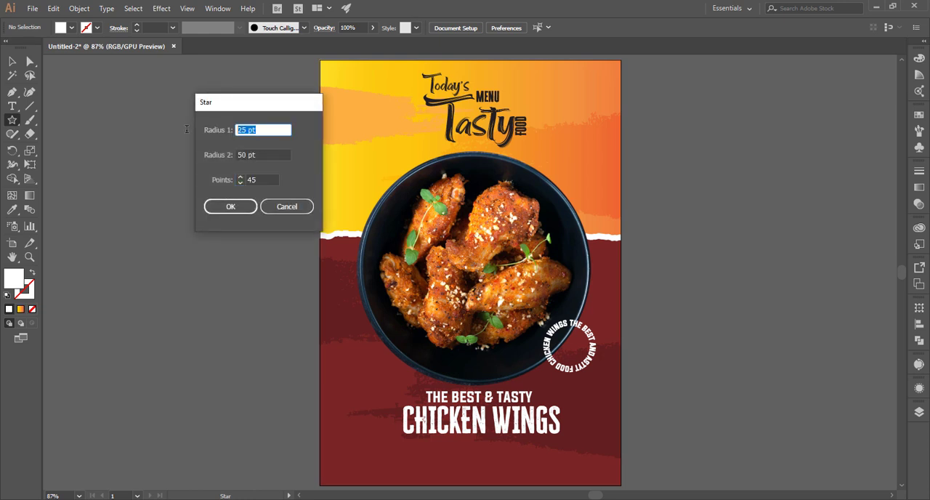
type("4")
key("Tab")
type("19")
key("shift+Tab")
type("11")
key("Tab")
key("Tab")
type("2")
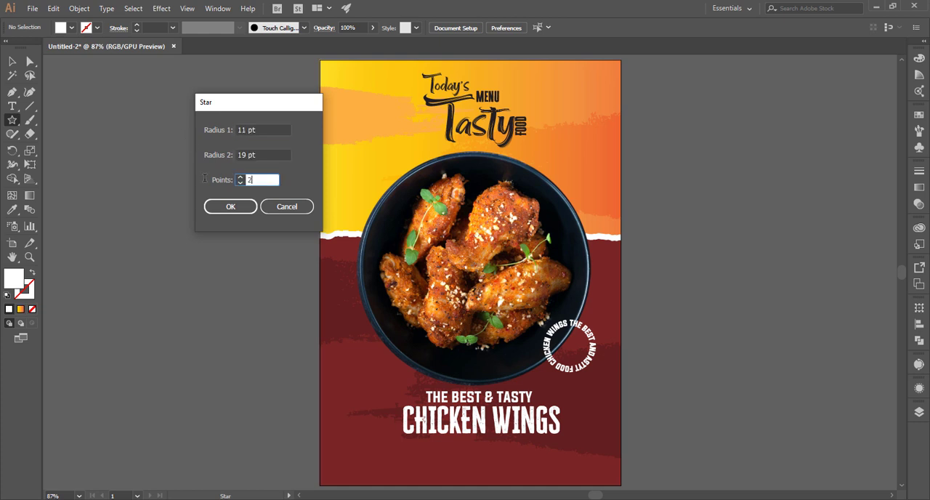
left_click(225, 207)
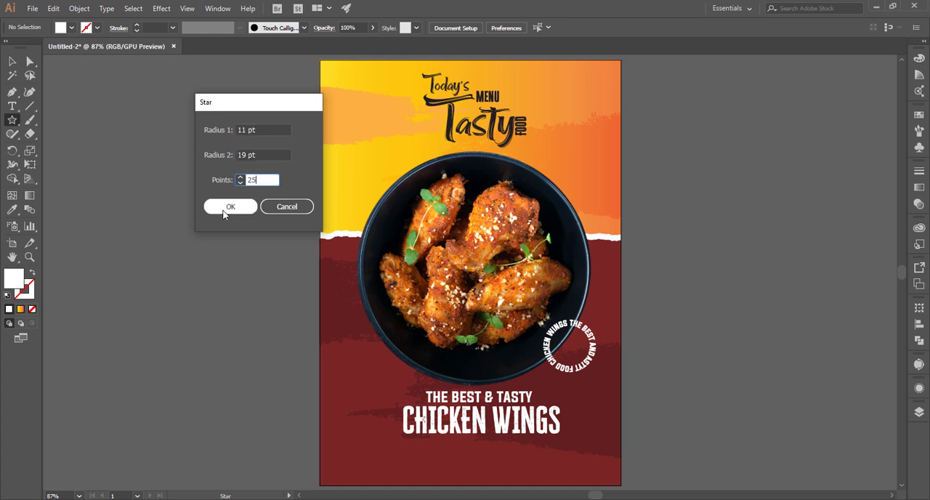
Enlarge the star and round all its corners into a scalloped badge shape
left_click(18, 64)
left_click_drag(196, 197, 244, 243)
left_click(30, 61)
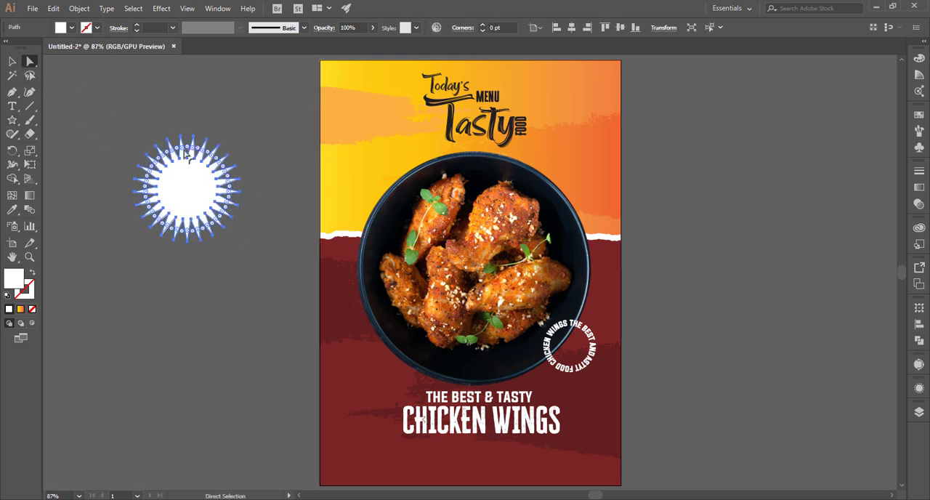
left_click_drag(186, 149, 192, 160)
left_click(173, 139)
left_click(15, 63)
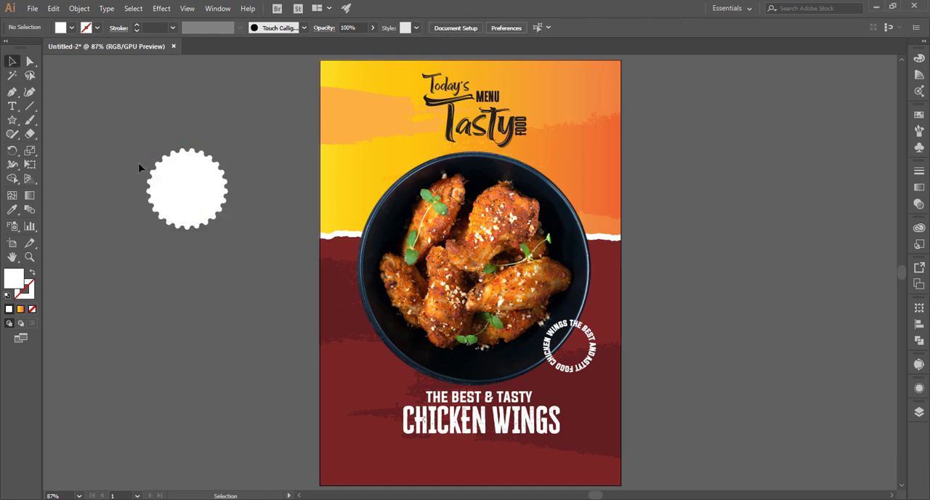
Scale down the scalloped badge and place it over the bowl's upper-left edge
left_click_drag(187, 197, 377, 362)
left_click_drag(416, 394, 403, 386)
left_click(399, 385)
left_click_drag(368, 358, 371, 197)
Fill the scalloped badge with the dark red sampled from the poster's lower background
key("i")
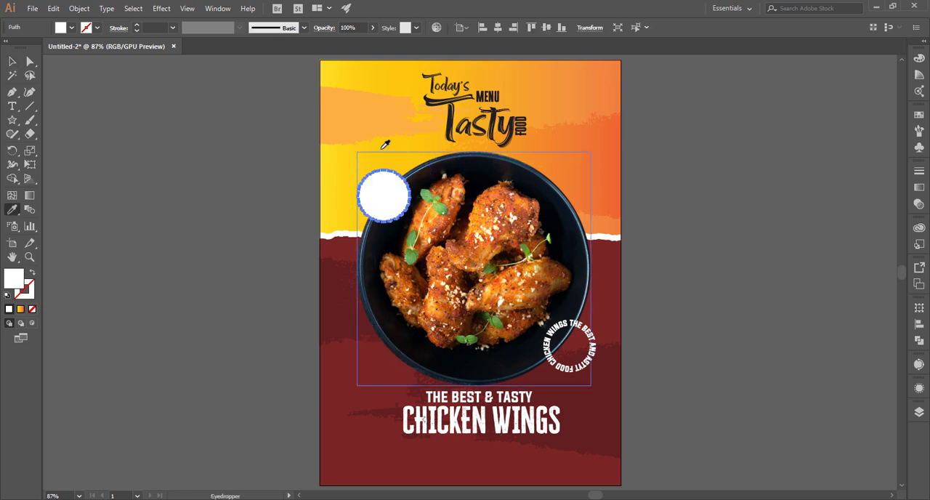
left_click(351, 352)
left_click(12, 62)
left_click(108, 109)
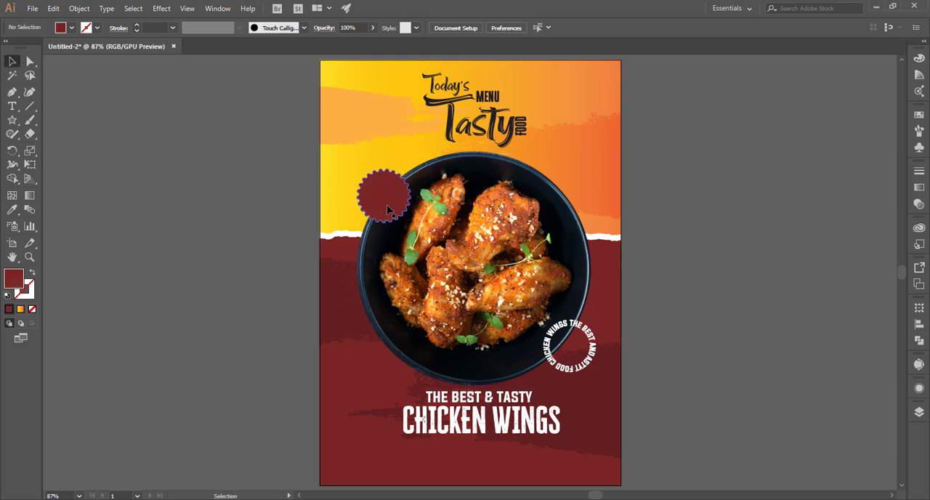
Offset the badge's path by -9 pt with miter joins to create a smaller inner shape
key("a")
left_click(387, 210)
left_click(93, 8)
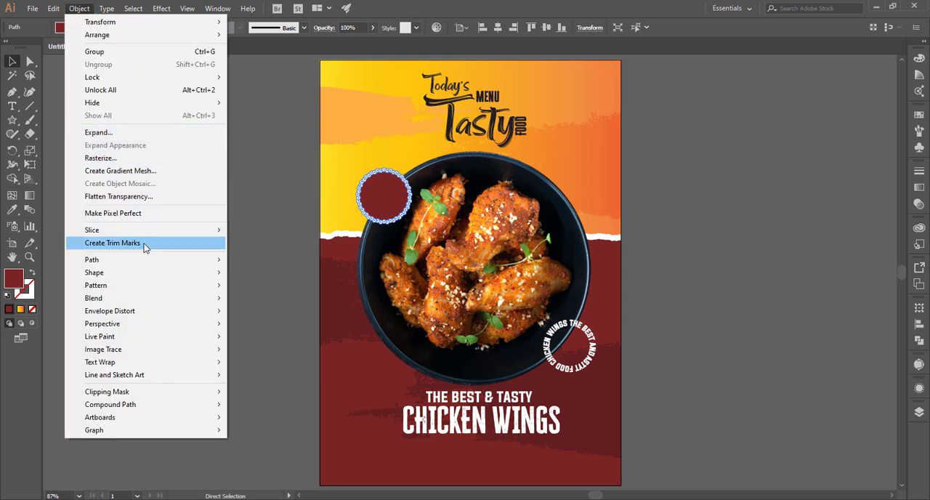
mouse_move(146, 265)
left_click(265, 302)
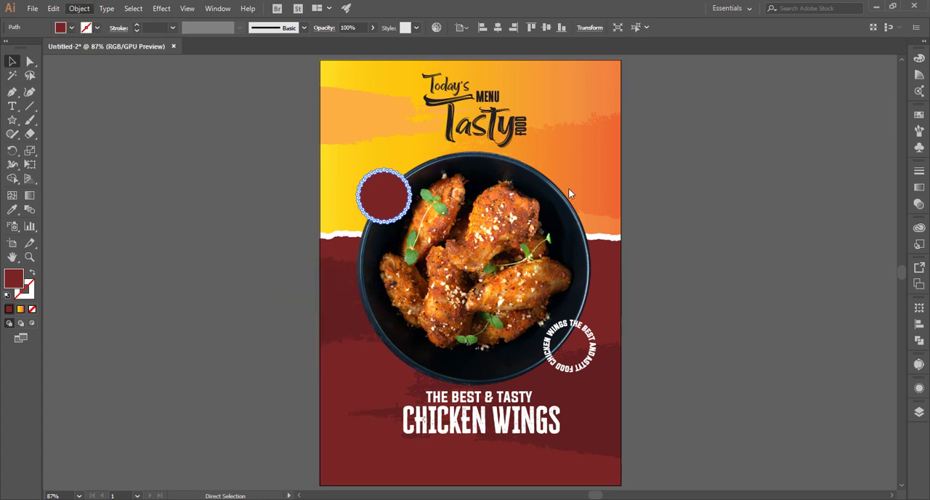
type("-7")
left_click(558, 201)
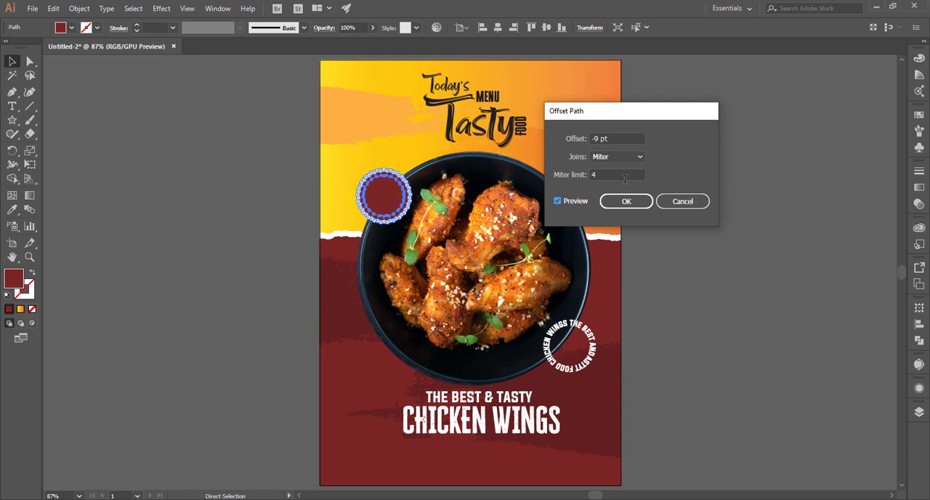
left_click(626, 201)
Try the poster's yellow-orange background gradient as the fill of the badge's inner shape
key("i")
left_click(346, 162)
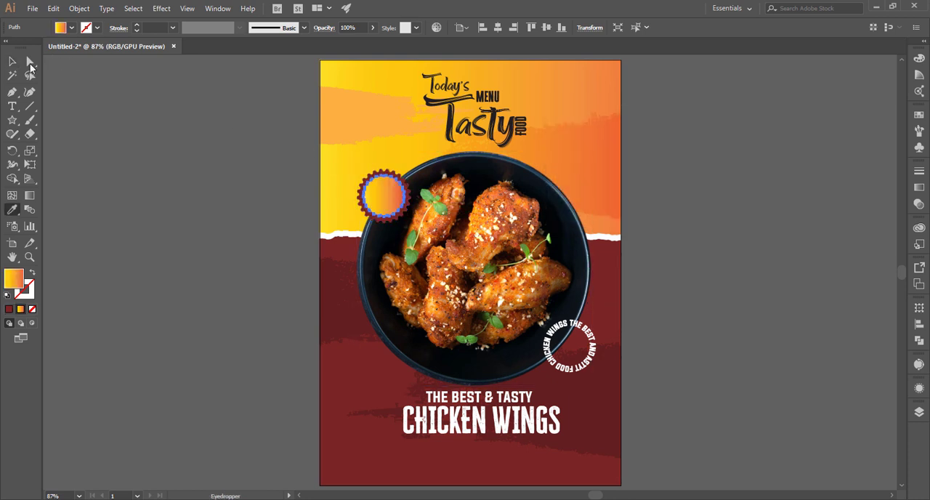
left_click(13, 63)
left_click(118, 129)
Fill the badge's inner shape with white
left_click(381, 202)
left_click(71, 27)
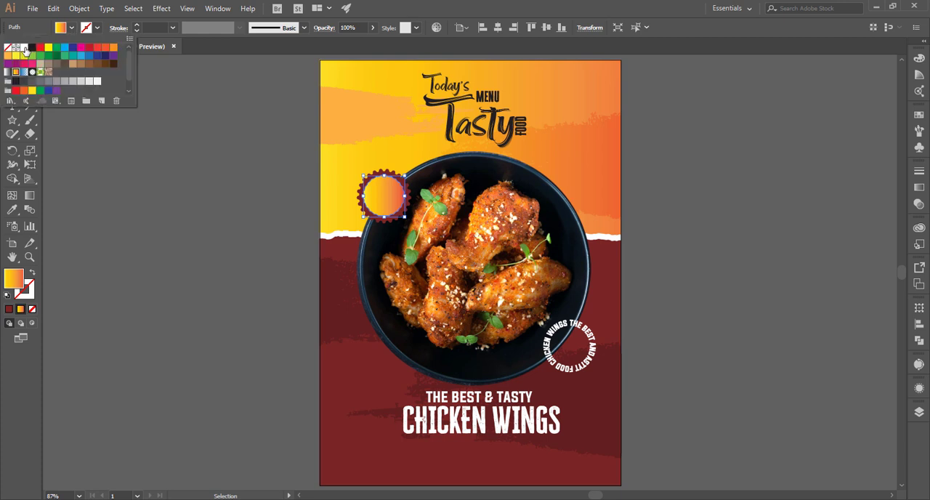
left_click(22, 51)
left_click(221, 256)
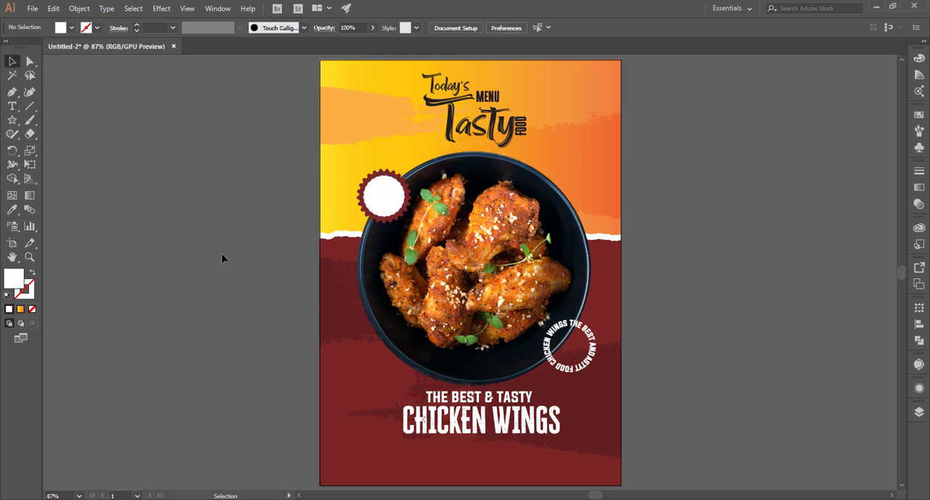
Add the text "20% OFF" on two lines in the empty area beside the poster
left_click(12, 106)
left_click(148, 207)
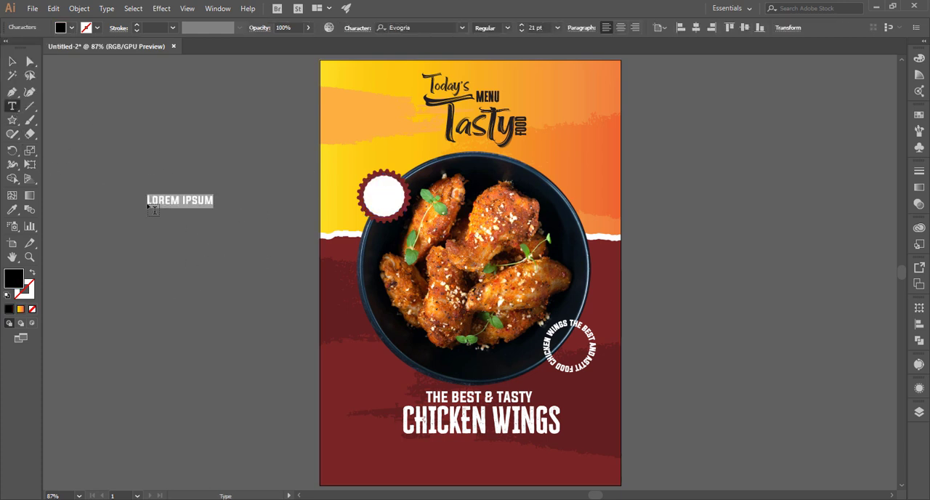
type("20")
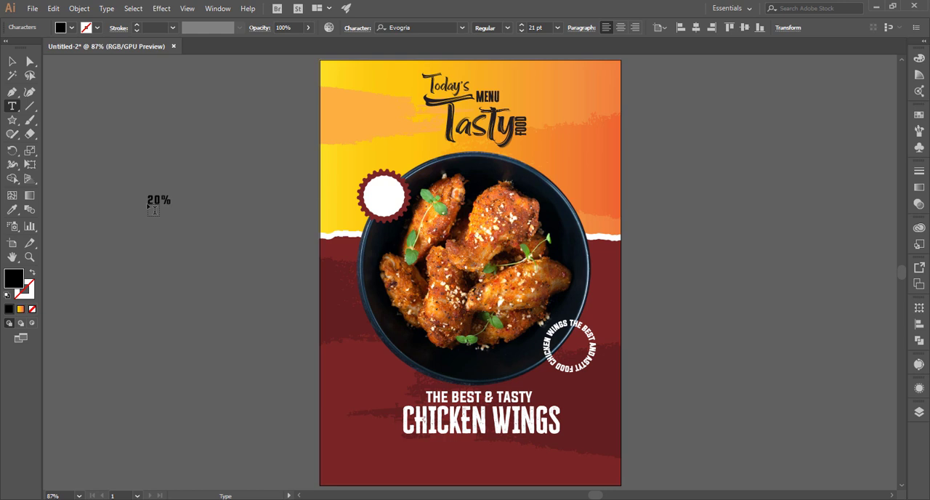
type("%")
key("Return")
type("OFF")
left_click(11, 75)
left_click(234, 197)
Enlarge the word "OFF" in the discount text to 28 pt
key("z")
left_click_drag(149, 205, 167, 187)
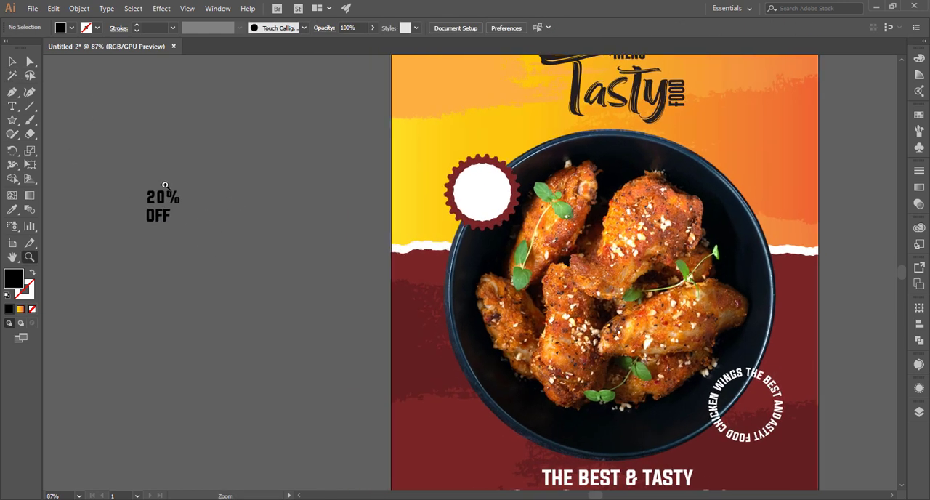
left_click(12, 63)
left_click(12, 107)
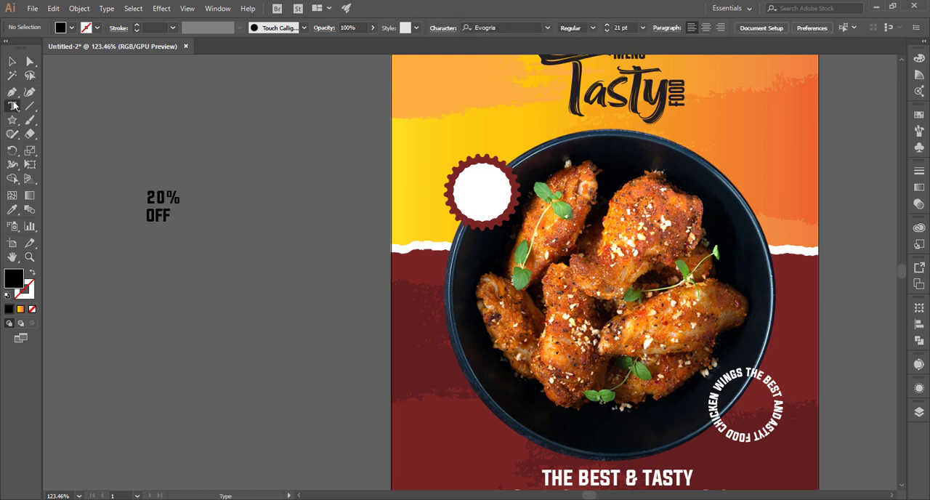
double_click(153, 215)
left_click(544, 28)
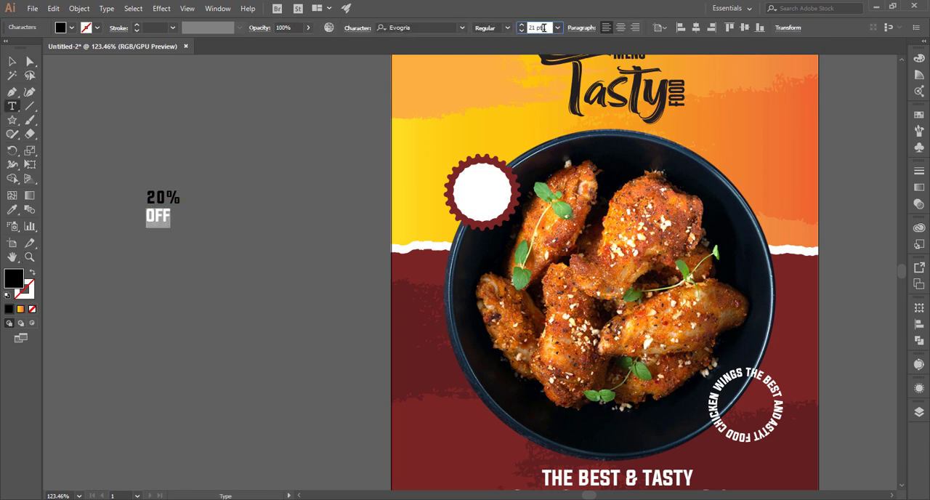
key("Up")
key("Up")
key("Up")
key("Up")
key("Up")
key("Up")
key("Up")
left_click(13, 61)
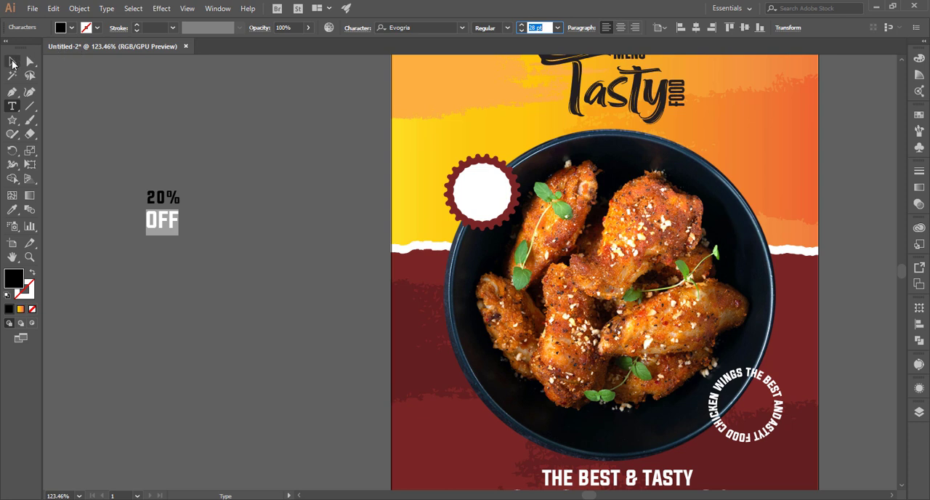
Move the "20% OFF" text into the white centre of the scalloped badge
left_click(153, 207)
left_click_drag(181, 236, 478, 204)
left_click(261, 251)
Search the fonts for "de" and try one of the matches on the discount text
left_click(431, 27)
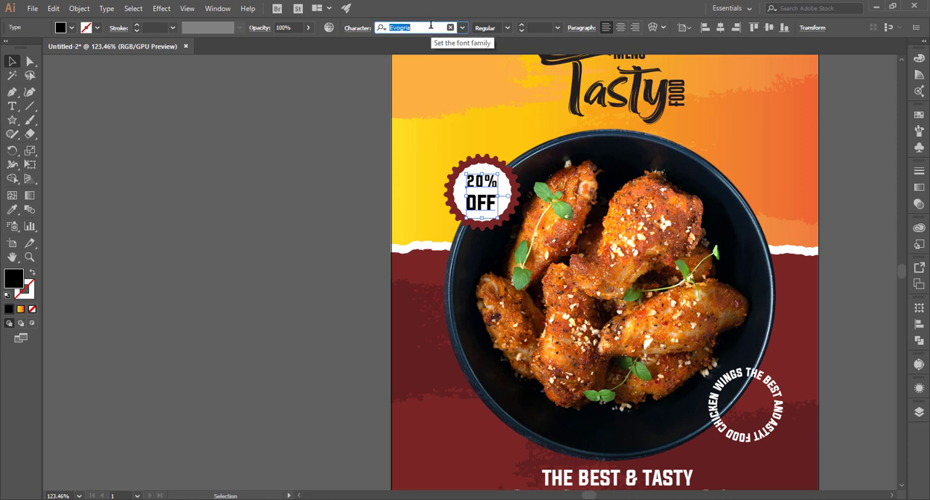
type("def")
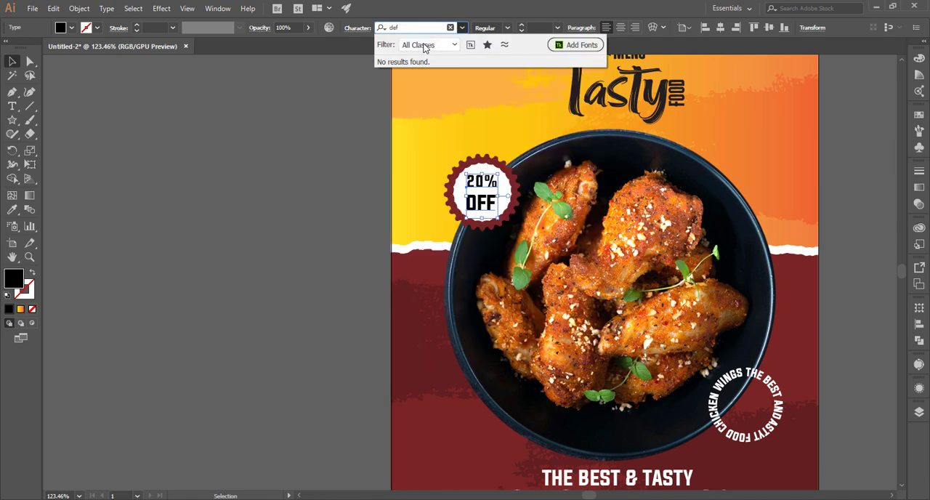
key("BackSpace")
key("BackSpace")
type("ef")
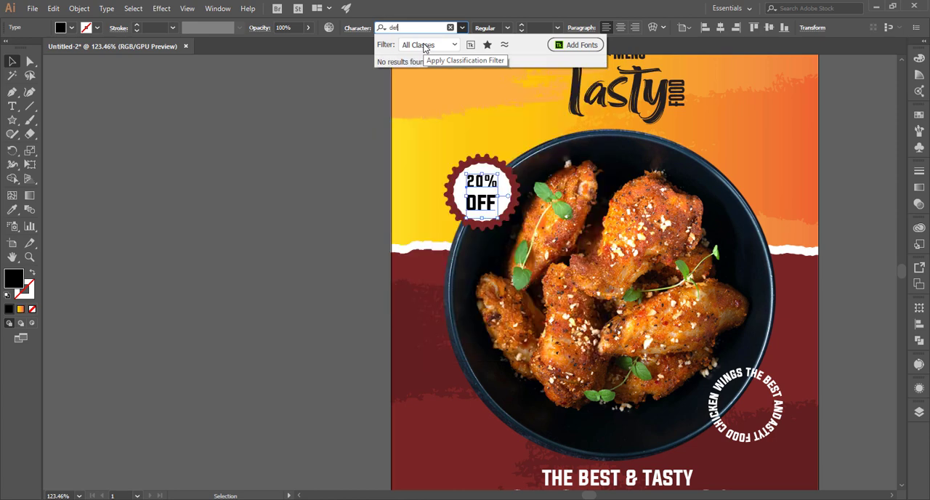
key("BackSpace")
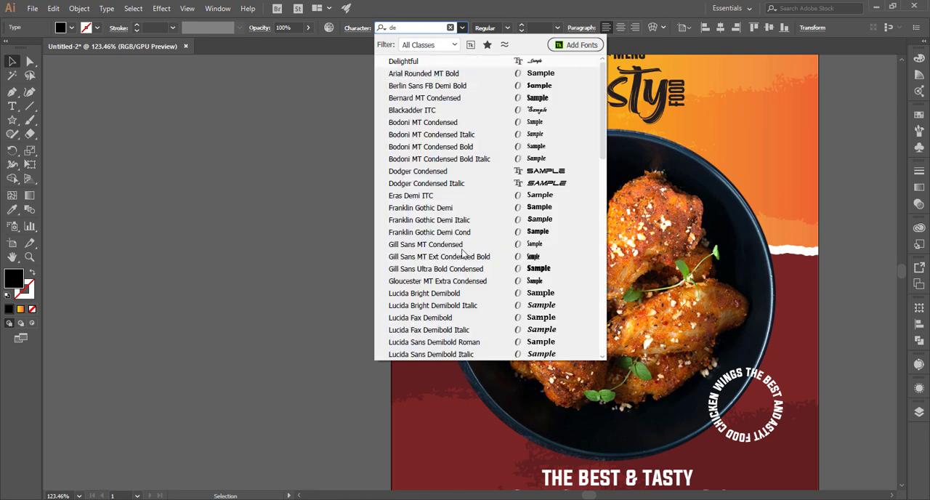
left_click(513, 270)
left_click(324, 234)
left_click(480, 193)
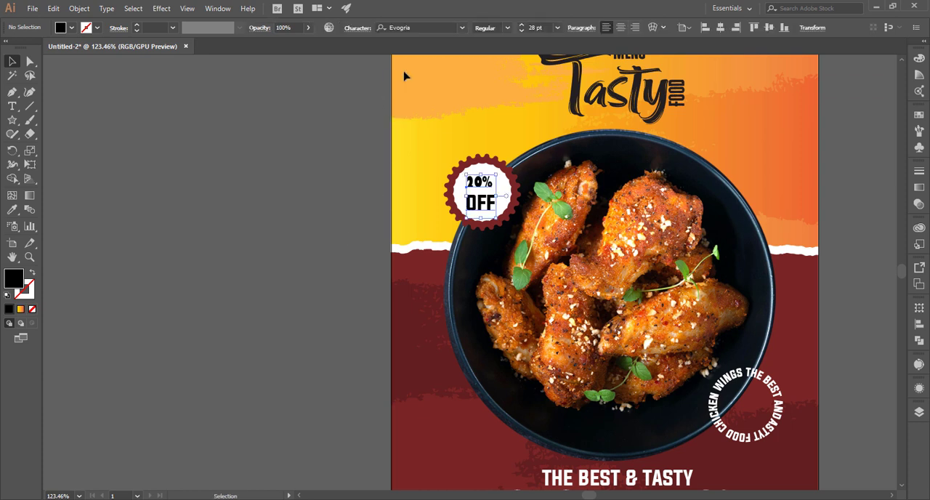
Try the Delightful font on the discount text in the badge
left_click(426, 28)
type("de")
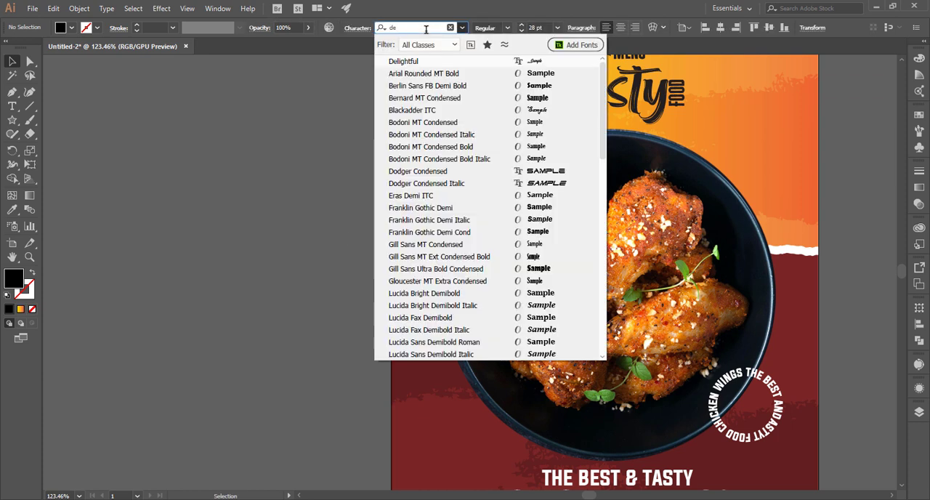
type("l")
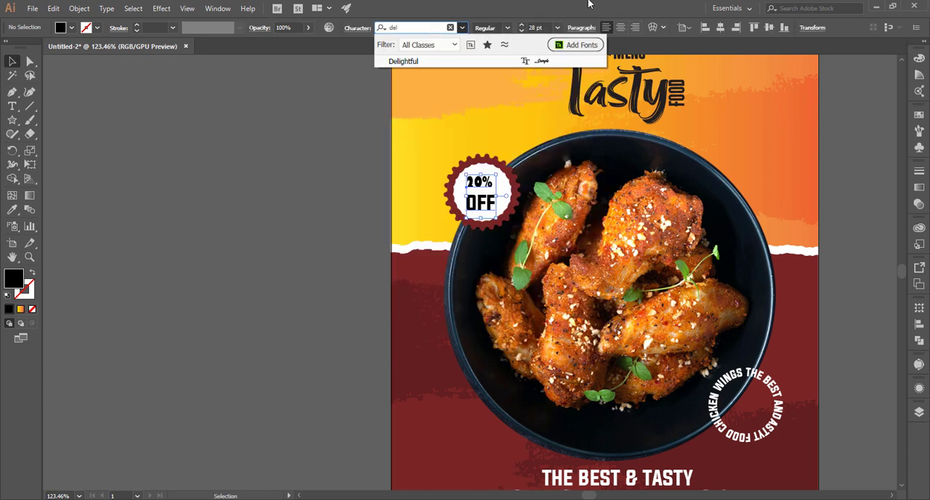
left_click(545, 63)
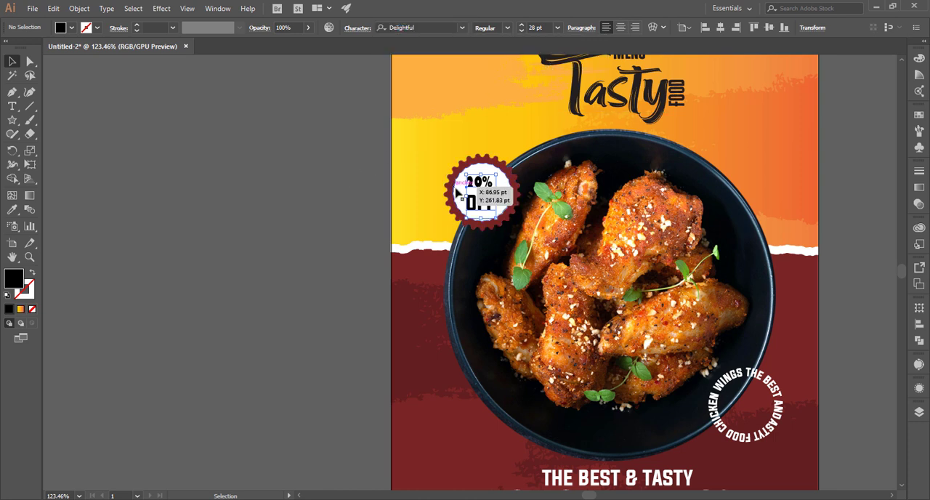
left_click(336, 196)
left_click(488, 202)
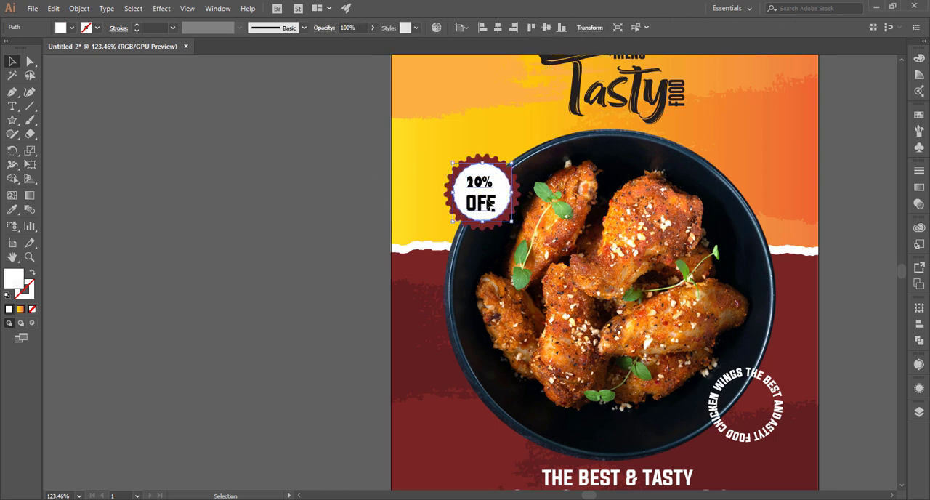
Set the discount text's font back to Evogria
left_click(486, 200)
left_click(408, 28)
type("de")
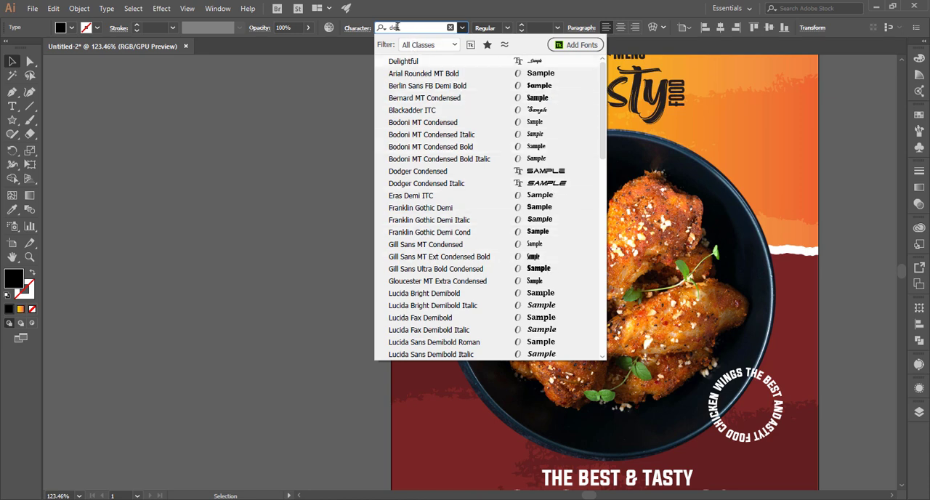
key("BackSpace")
type("evo")
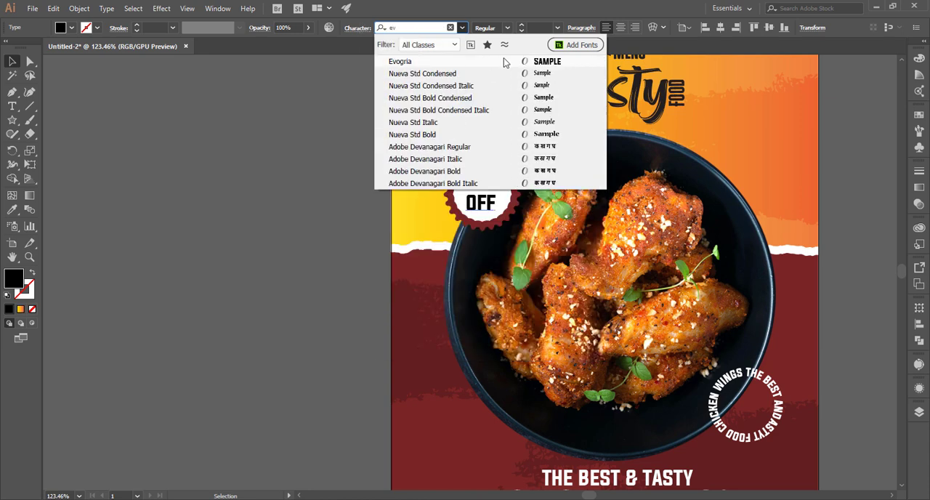
key("Return")
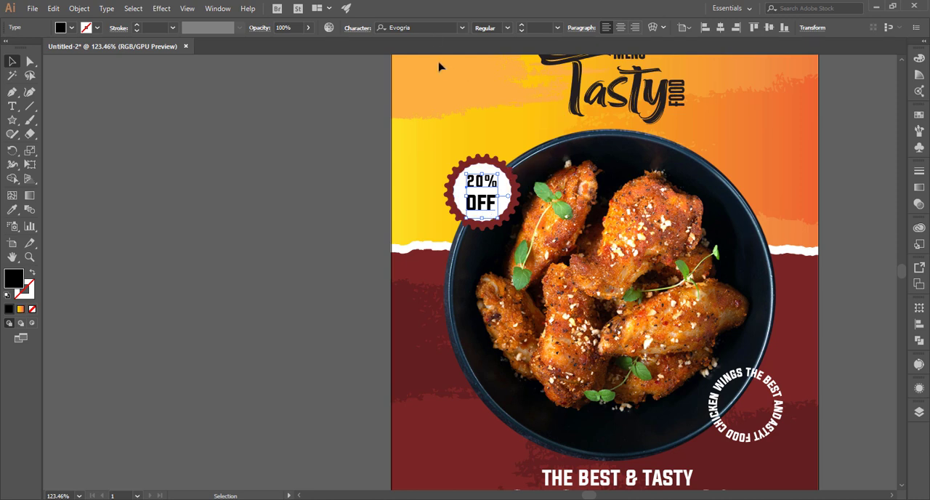
Set the discount text's font to Cheddar Gothic Rough
left_click(429, 29)
type("ch")
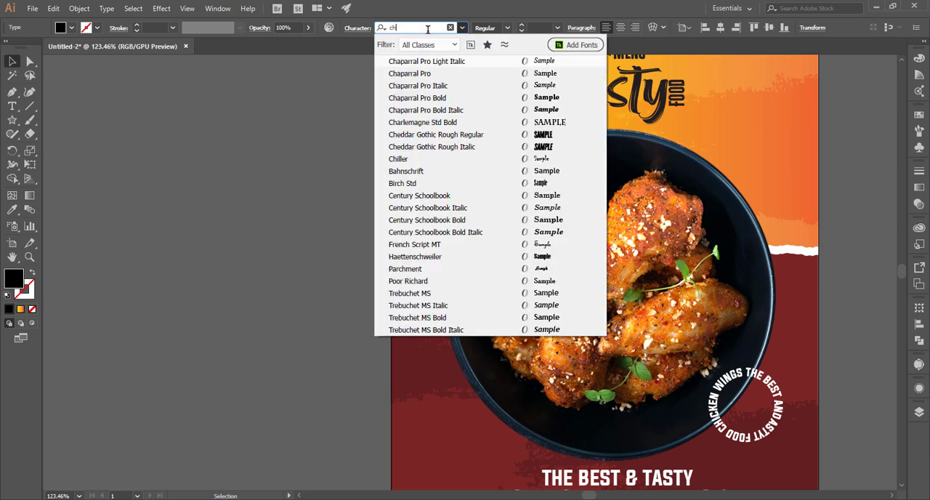
left_click(422, 167)
left_click(335, 167)
Tilt the "20% OFF" text counter-clockwise and adjust its size and position to sit centred in the badge
left_click_drag(472, 185, 592, 241)
left_click(469, 230)
left_click_drag(479, 245, 481, 223)
left_click_drag(501, 194, 514, 194)
left_click_drag(500, 202, 508, 212)
left_click_drag(525, 167, 513, 160)
left_click_drag(529, 221, 537, 227)
Fill the "20% OFF" text with light orange
left_click(72, 28)
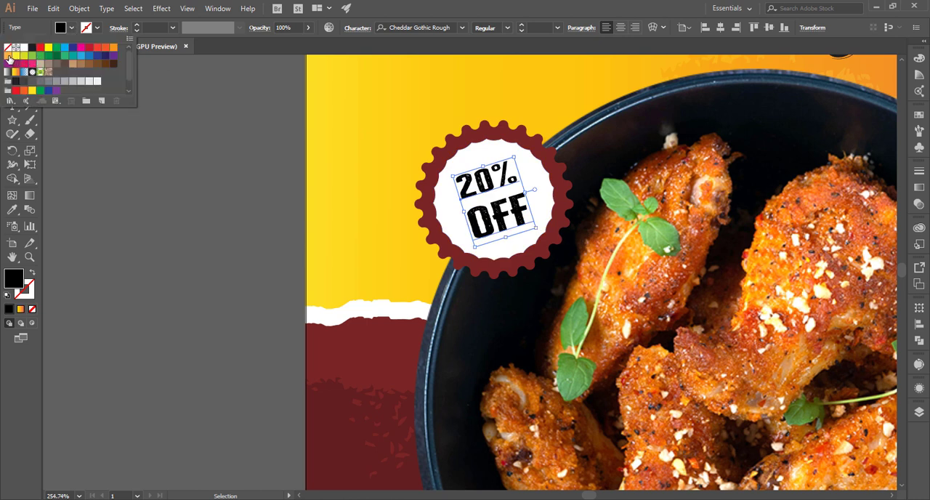
left_click(8, 56)
left_click(144, 212)
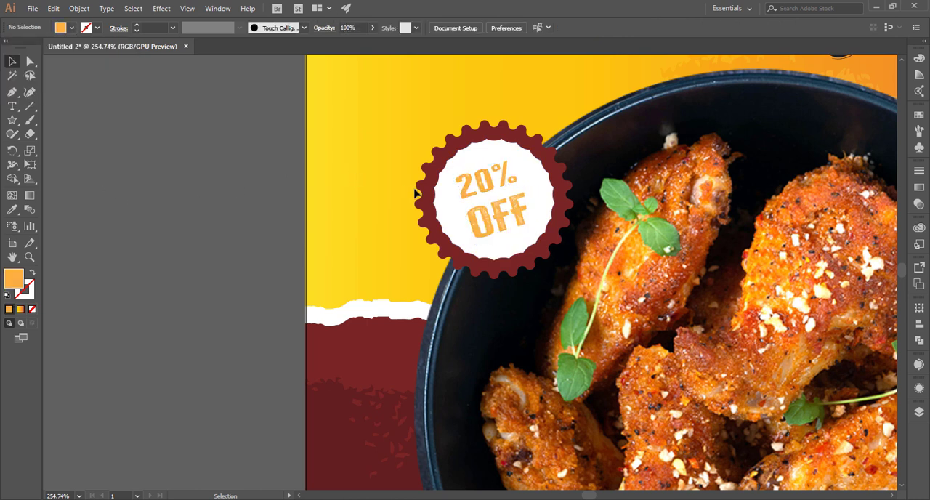
Fill the badge's scalloped outer shape with the same light orange as the discount text
left_click(416, 193)
left_click(71, 28)
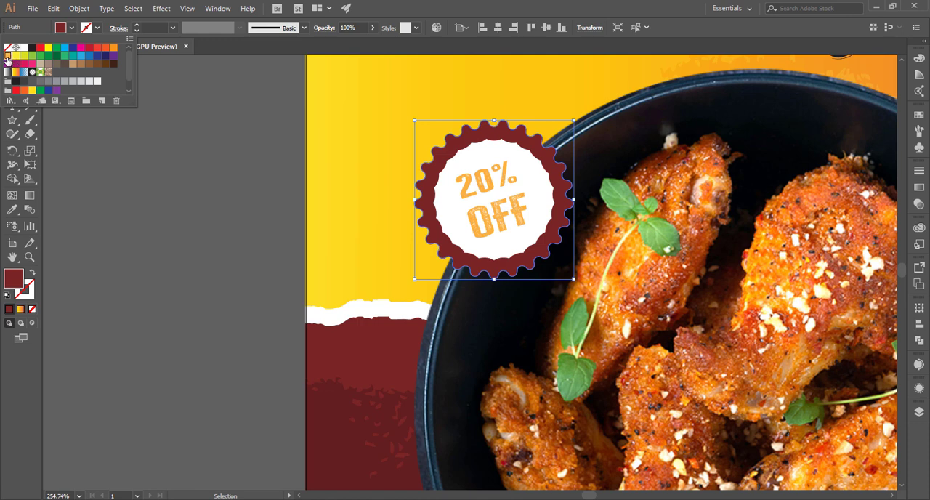
left_click(8, 56)
left_click(162, 216)
key("ctrl+0")
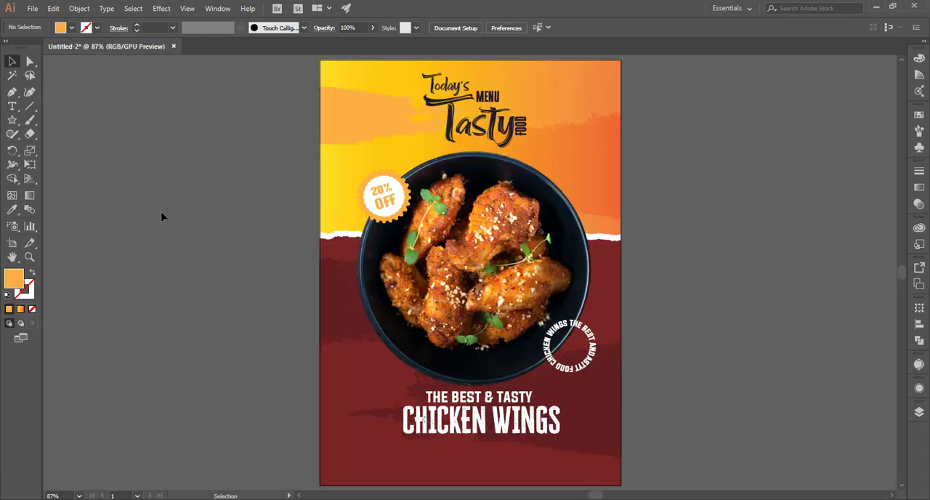
Apply a drop shadow to the scalloped shape in Multiply mode with 75% opacity, 7 pt offsets and 5 pt blur
left_click(411, 201)
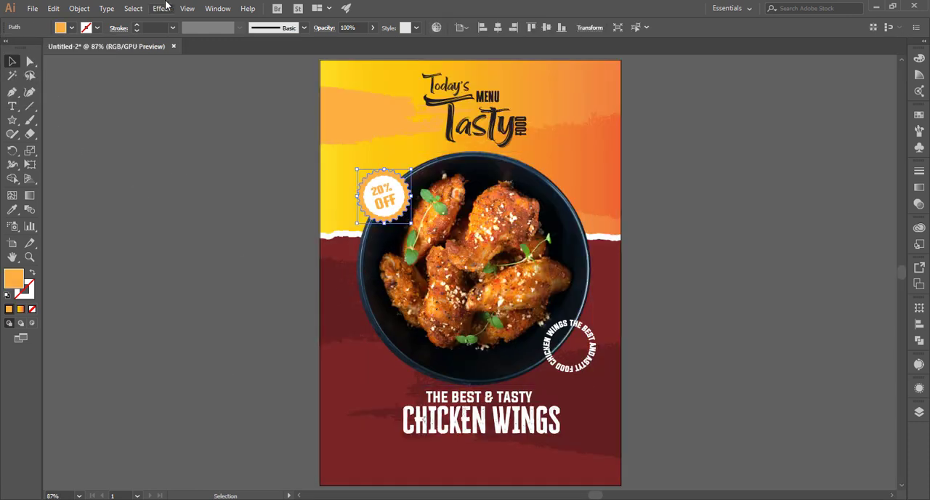
left_click(162, 8)
mouse_move(210, 139)
left_click(305, 141)
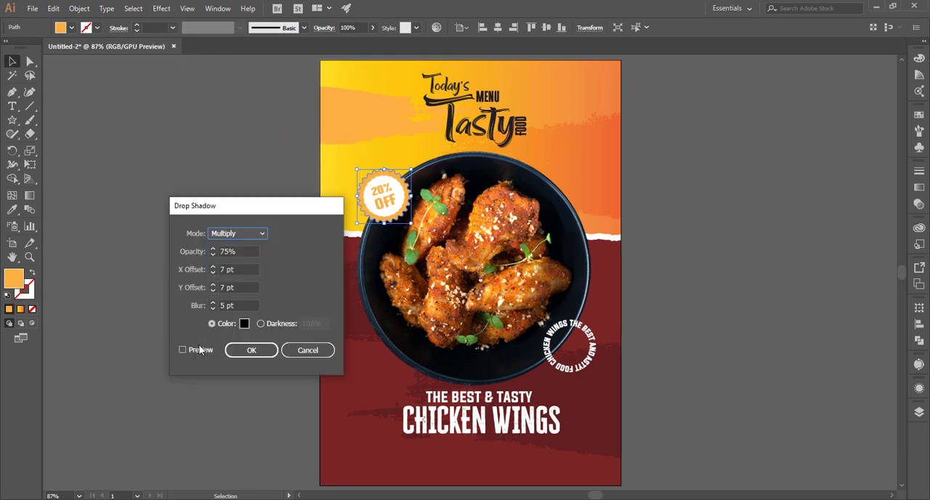
left_click(197, 350)
left_click(249, 349)
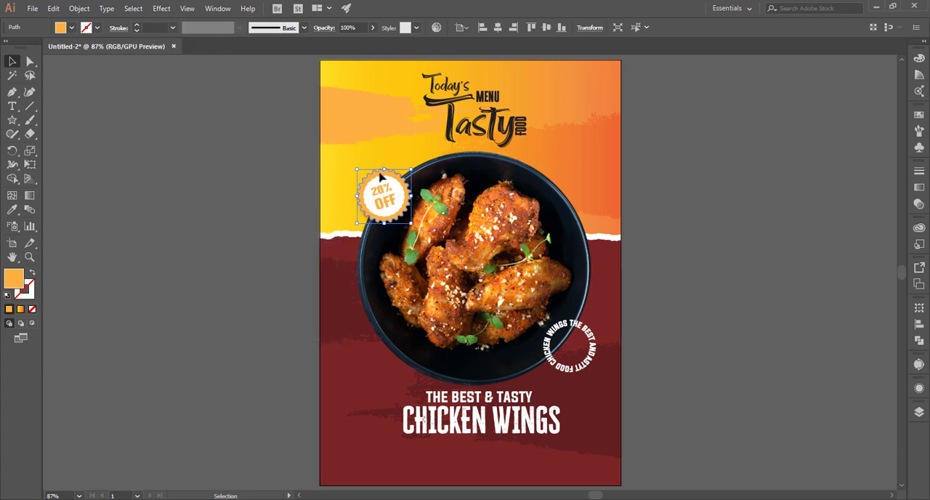
Try black as the fill of the badge's scalloped outer shape
left_click(71, 28)
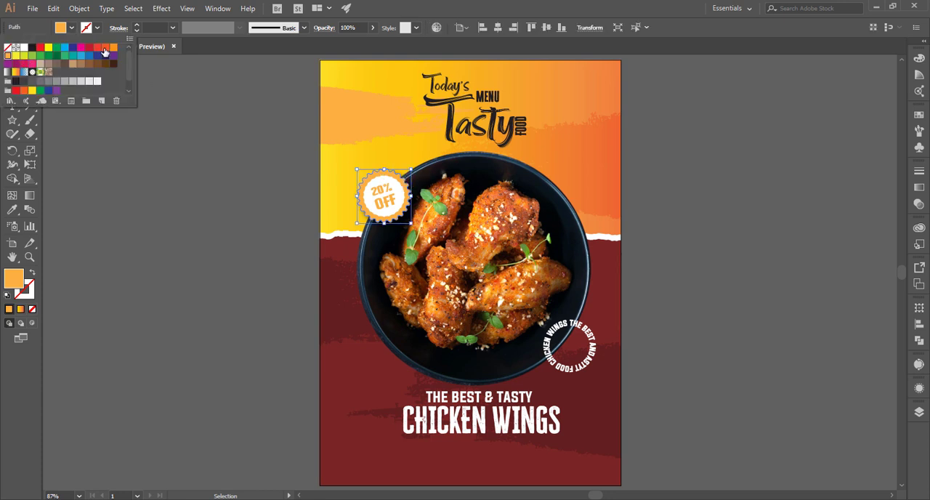
left_click(32, 52)
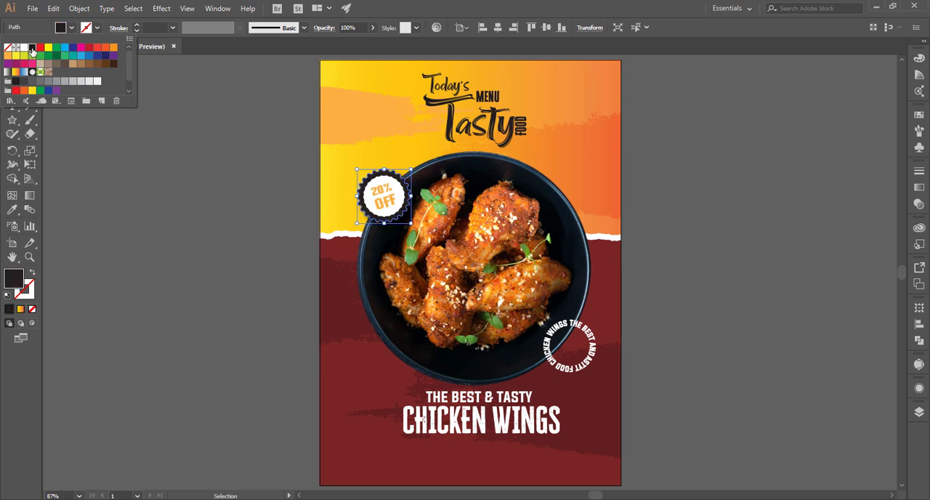
left_click(148, 220)
key("ctrl+z")
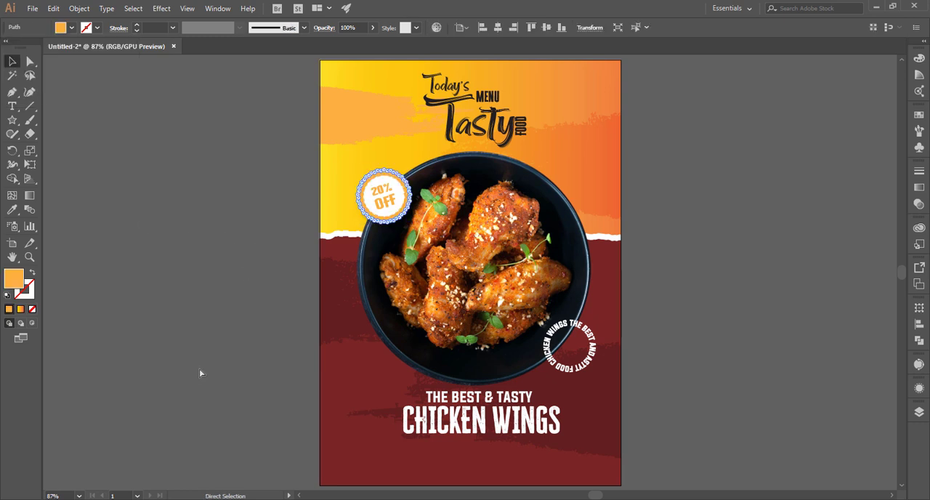
left_click(204, 363)
key("ctrl+z")
key("ctrl+z")
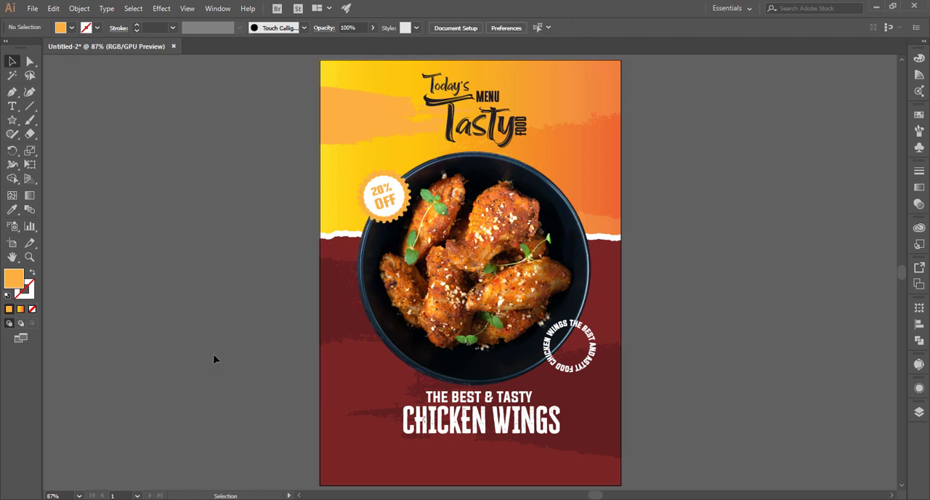
key("ctrl+z")
left_click(210, 363)
Give the tagline and the "CHICKEN WINGS" title the drop shadow and nudge the circular text slightly upward
left_click(498, 393)
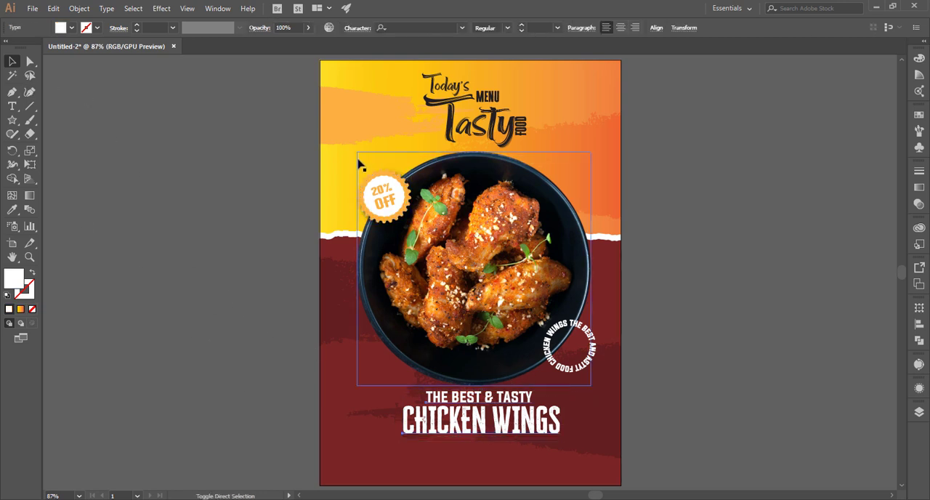
left_click(844, 294)
left_click_drag(595, 346, 597, 339)
Group the "Today's Menu Tasty Food" heading texts above the bowl
left_click_drag(538, 84, 430, 122)
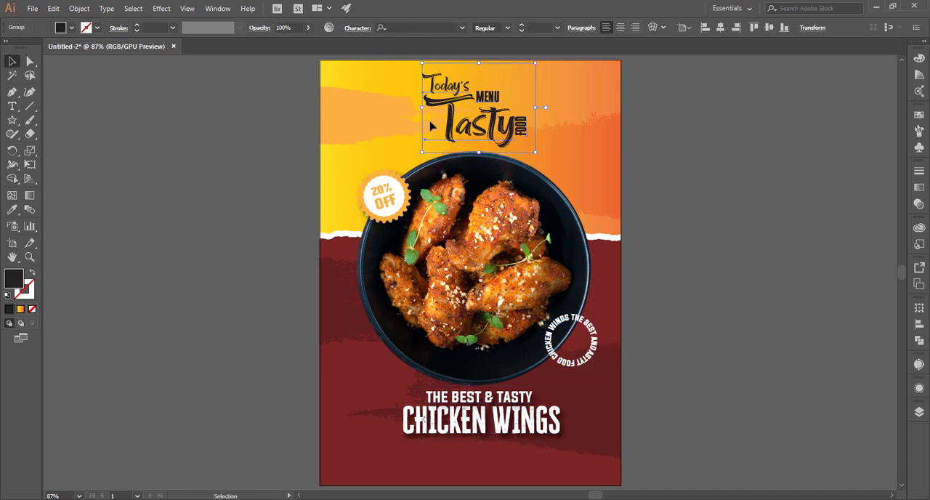
key("ctrl+g")
left_click(635, 150)
Draw a small black rounded square in the empty area beside the poster and place a diagonally offset, overlapping copy
left_click_drag(18, 122, 198, 186)
key("v")
left_click(262, 170)
left_click(208, 184)
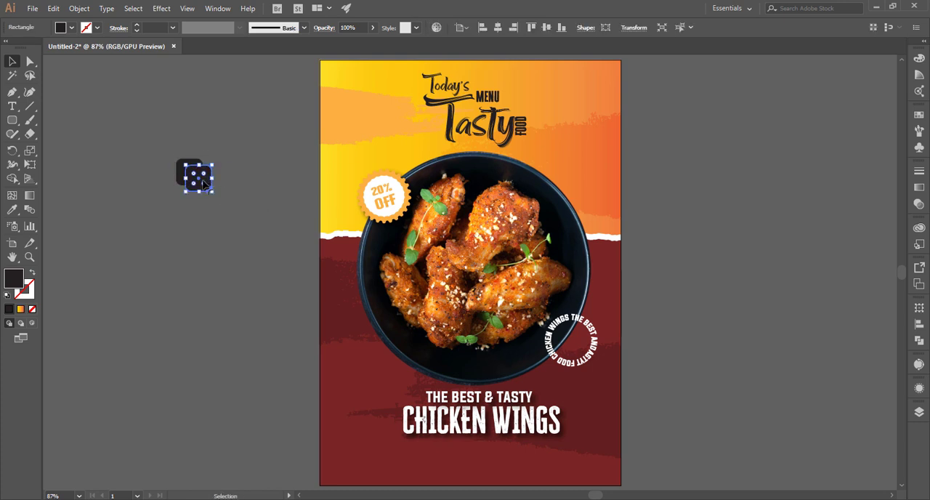
Turn the front rounded square into a white outline with no fill
key("i")
left_click(351, 356)
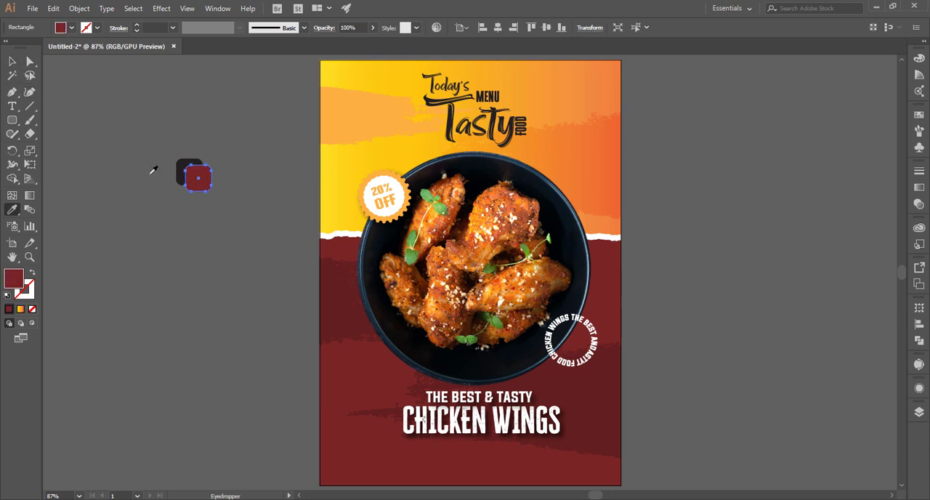
left_click(399, 191)
key("v")
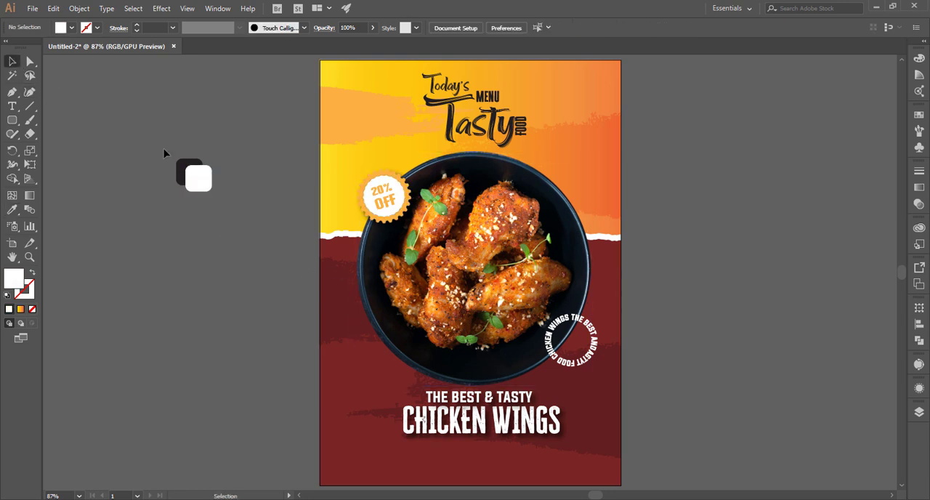
left_click(32, 273)
left_click(121, 190)
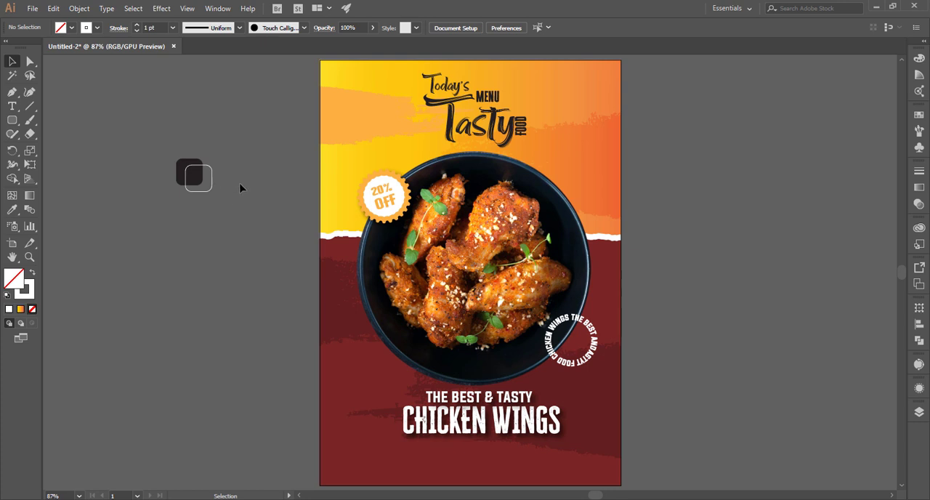
Set the stroke weight of the white rounded-square outline to 3 pt
left_click_drag(212, 170, 209, 180)
key("ctrl+z")
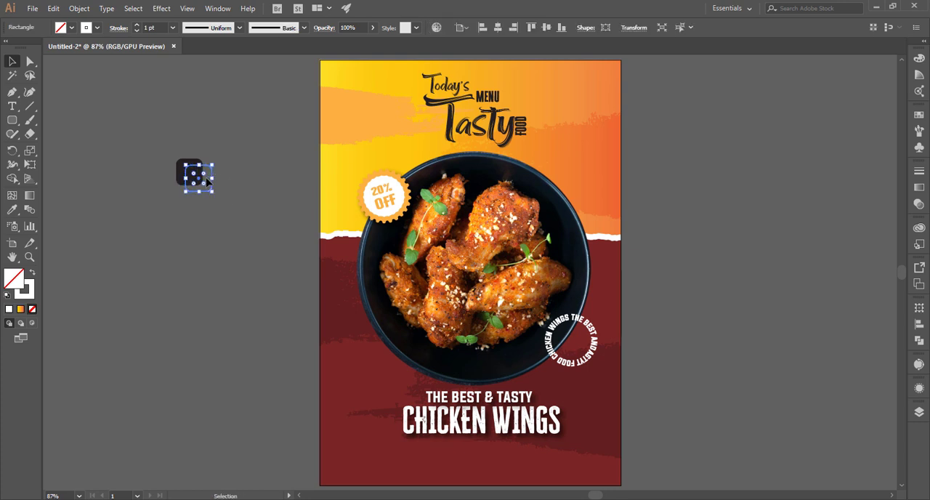
left_click(158, 27)
scroll(159, 28, "up", 1)
key("ctrl+shift+a")
Add the text "LOGO" in the empty area beside the rounded squares
key("t")
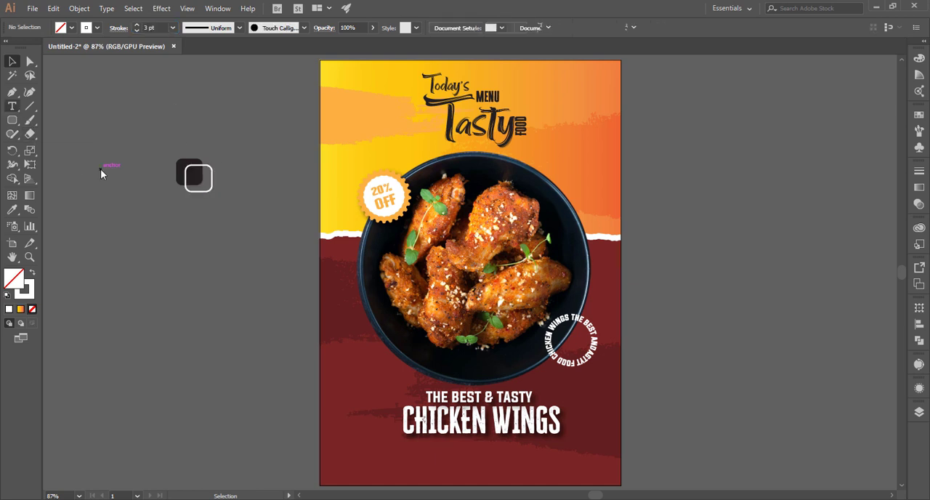
left_click(101, 168)
type("LOGO")
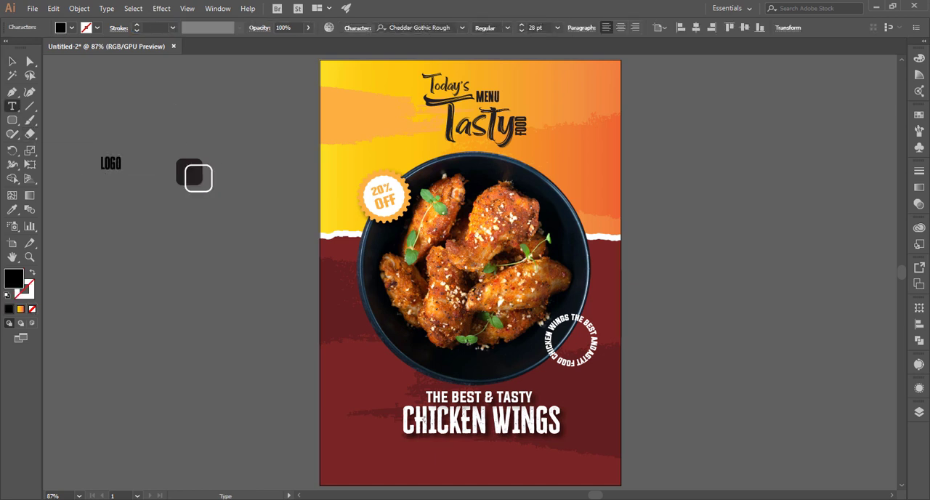
left_click(12, 61)
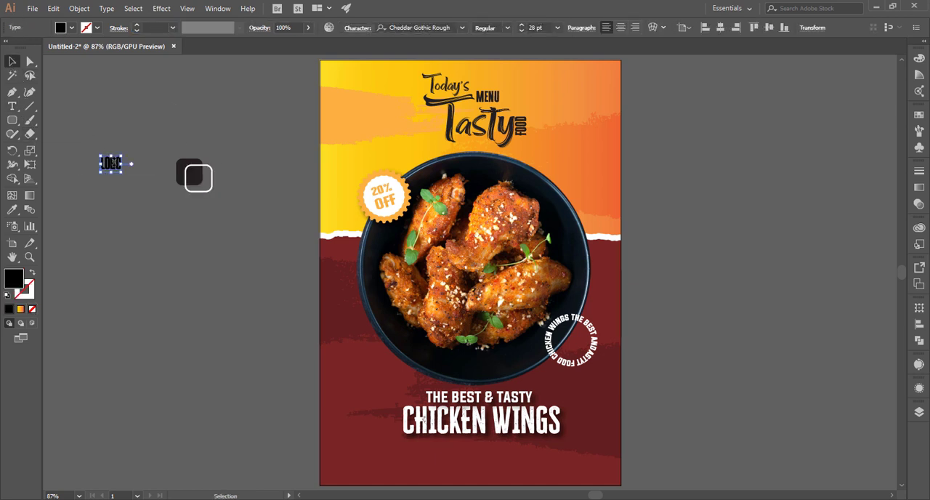
Duplicate the "LOGO" text directly below and change the copy to "HERE"
left_click_drag(111, 163, 111, 183)
type("t")
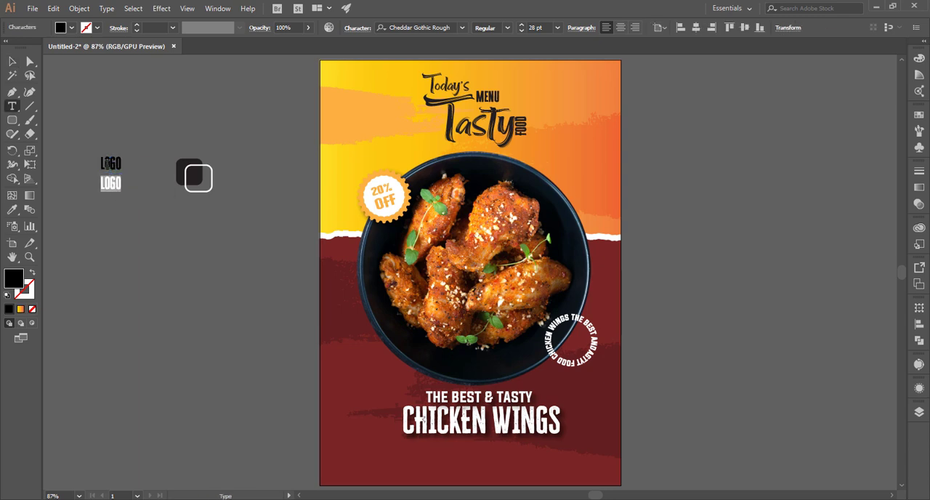
type("HERE")
left_click(12, 62)
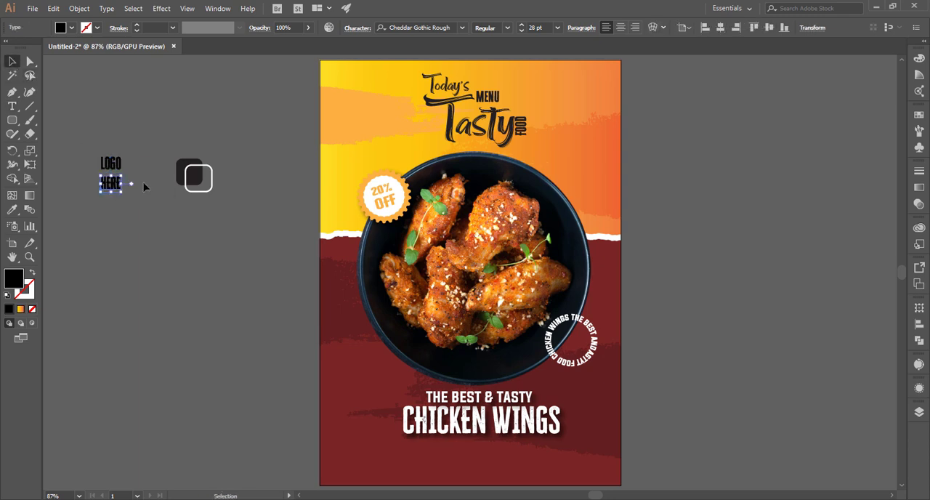
left_click(146, 187)
Move the "HERE" text up so it sits closely beneath "LOGO"
key("z")
left_click_drag(109, 167, 304, 236)
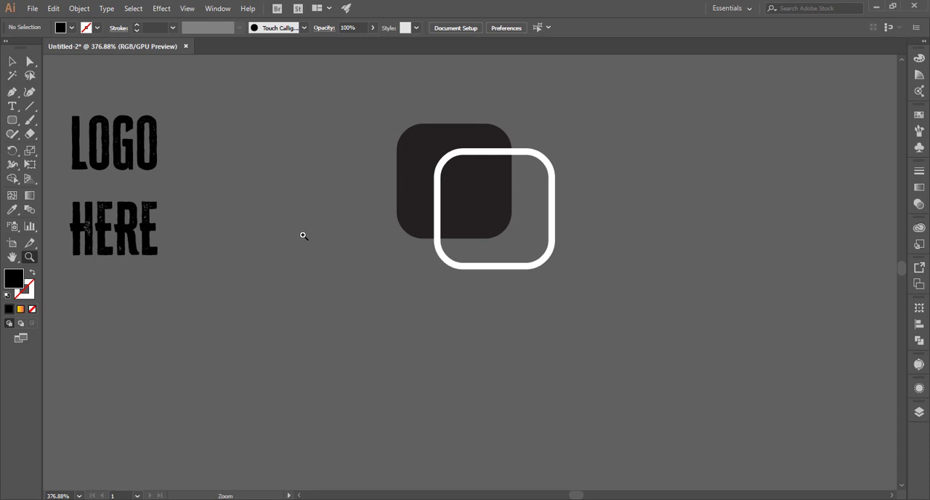
key("v")
left_click(142, 229)
left_click_drag(142, 230, 143, 203)
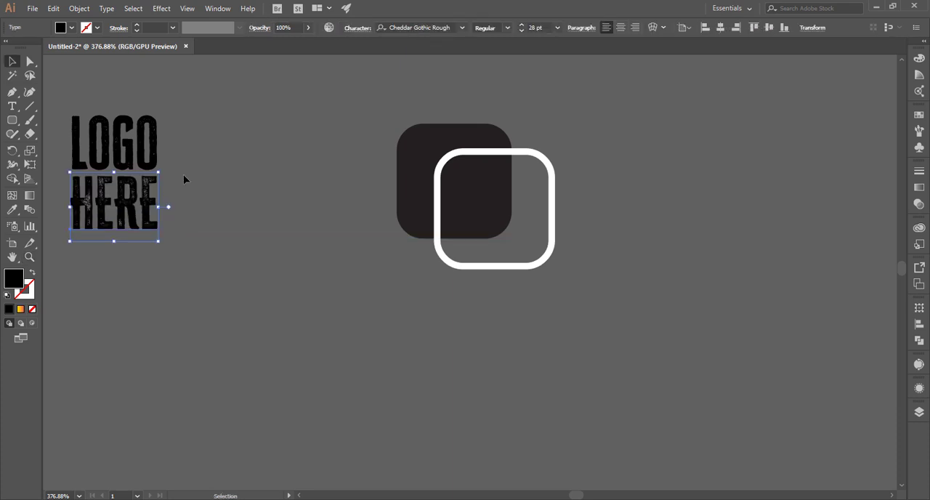
left_click(183, 174)
Place the "LOGO HERE" texts right beside the white outlined square, scale them to 25.36 pt and fill them with white
left_click_drag(190, 167, 613, 216)
mouse_move(615, 269)
left_mouse_down()
mouse_move(616, 256)
mouse_move(633, 291)
mouse_move(631, 243)
mouse_move(632, 275)
left_mouse_up()
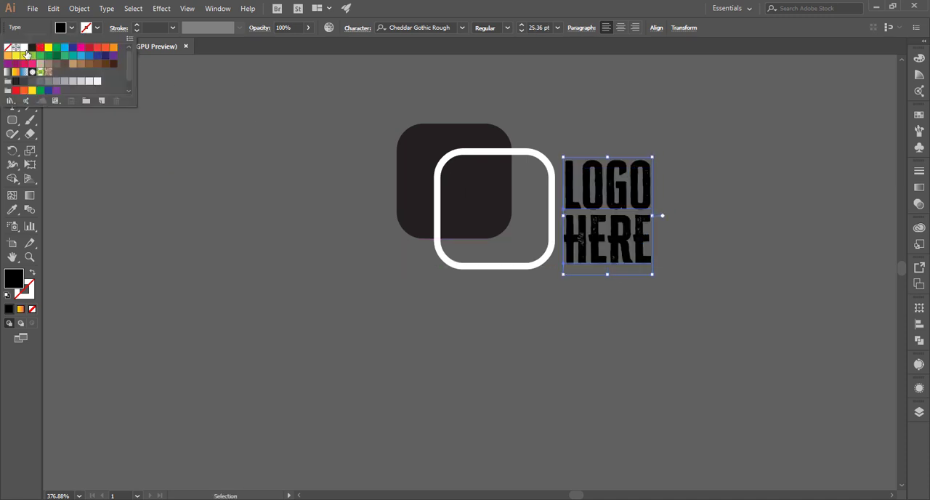
left_click(25, 48)
left_click(173, 138)
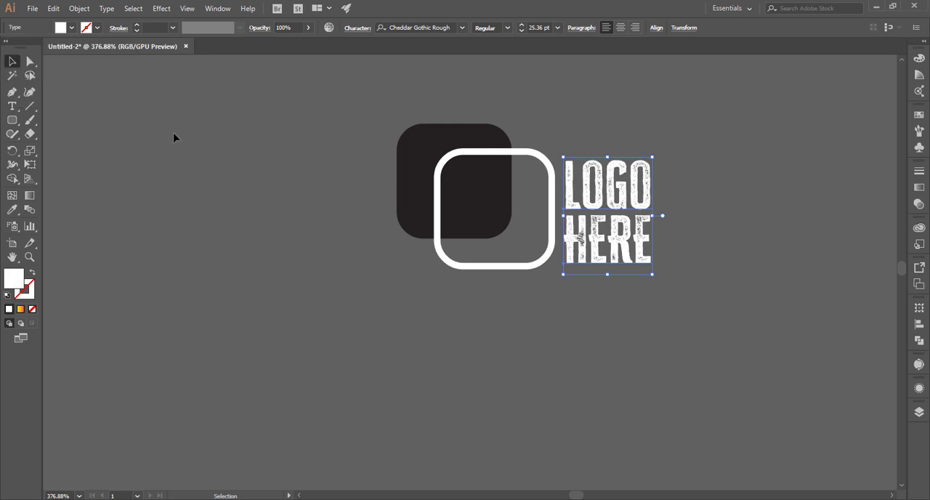
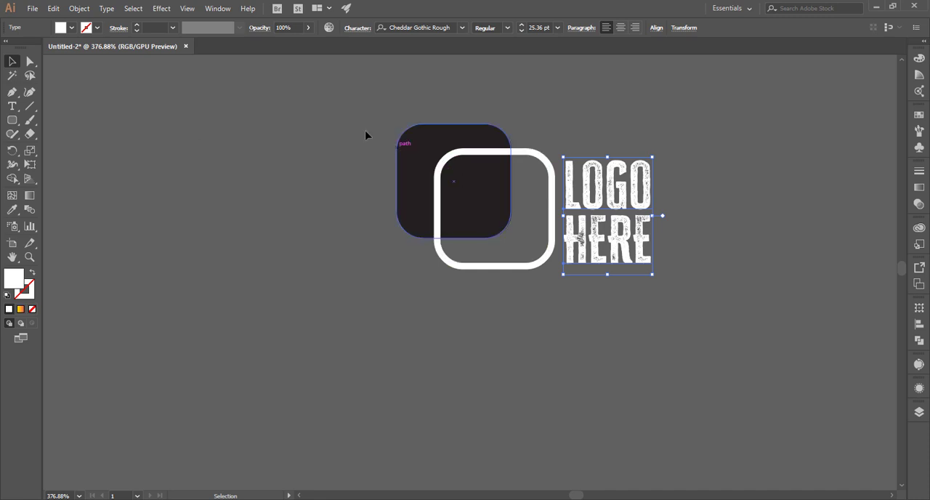
Group the two rounded squares and the "LOGO HERE" text into a single logo object
left_click_drag(365, 136, 663, 273)
key("a")
key("ctrl+g")
left_click(752, 349)
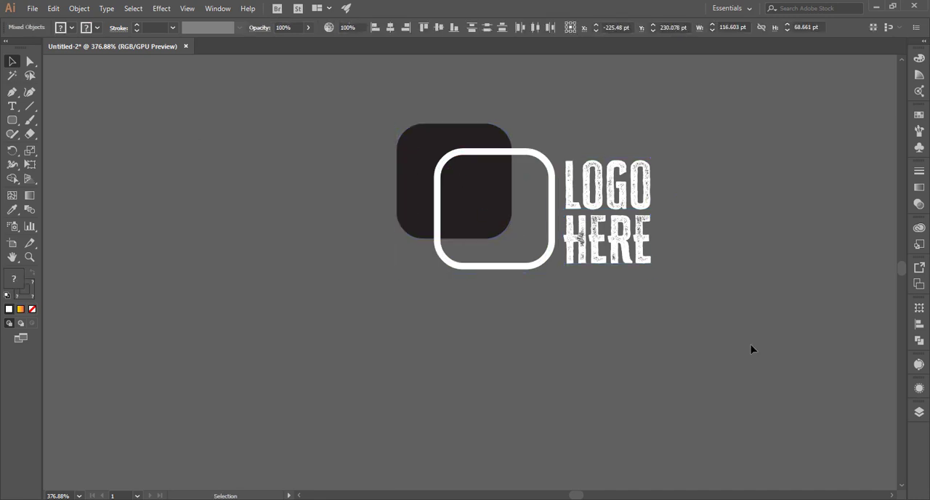
key("ctrl+0")
left_click(239, 196)
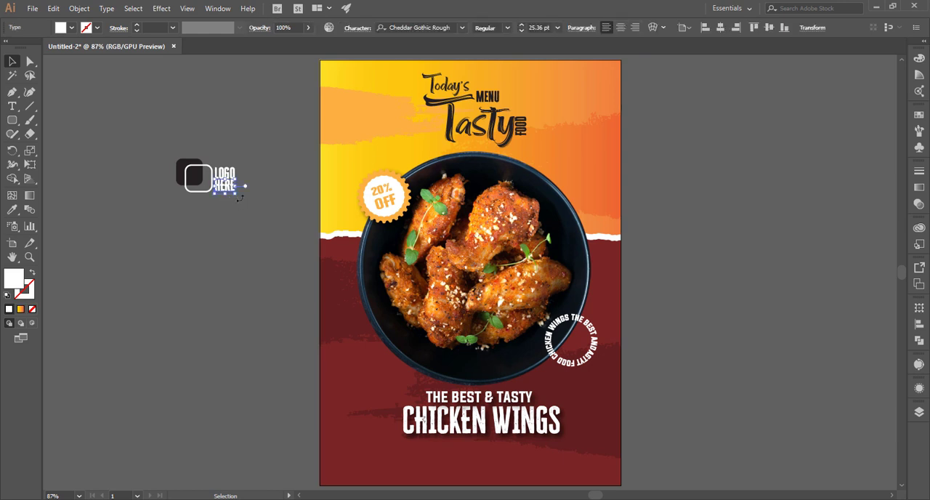
key("ctrl+z")
key("ctrl+g")
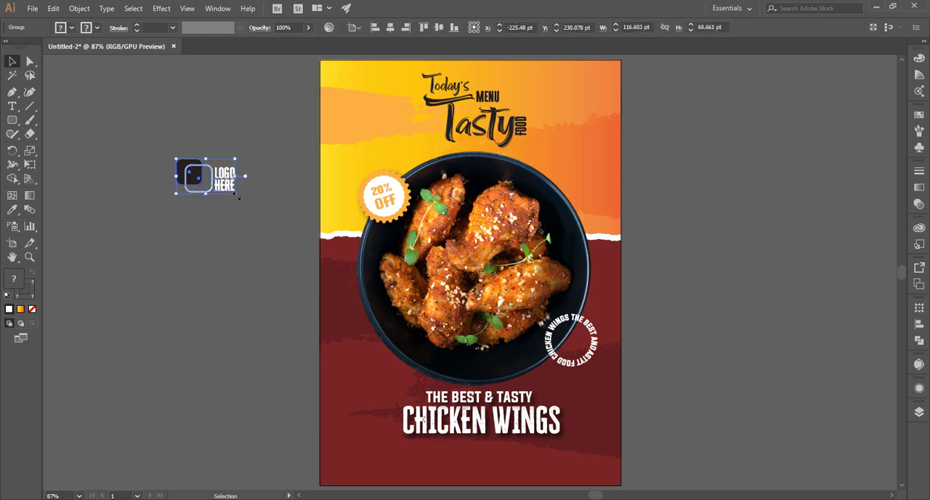
Scale the logo group down and place it in the upper-left corner of the poster
left_click_drag(235, 193, 358, 92)
left_click(225, 177)
left_click(274, 174)
Shift the "THE BEST & TASTY CHICKEN WINGS" text block slightly to the left
scroll(259, 264, "down", 1)
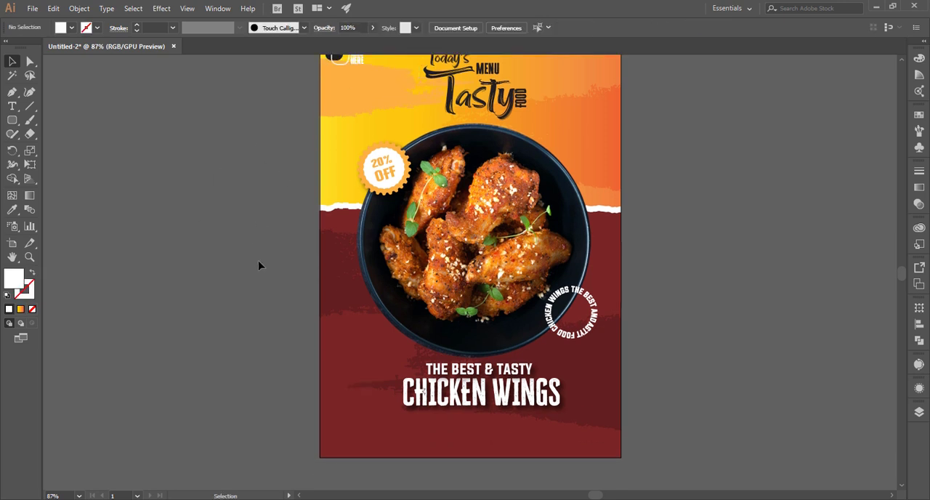
left_click_drag(526, 396, 516, 398)
left_click(676, 372)
Draw a white rounded rectangle as a button shape below the "CHICKEN WINGS" title
left_click(13, 119)
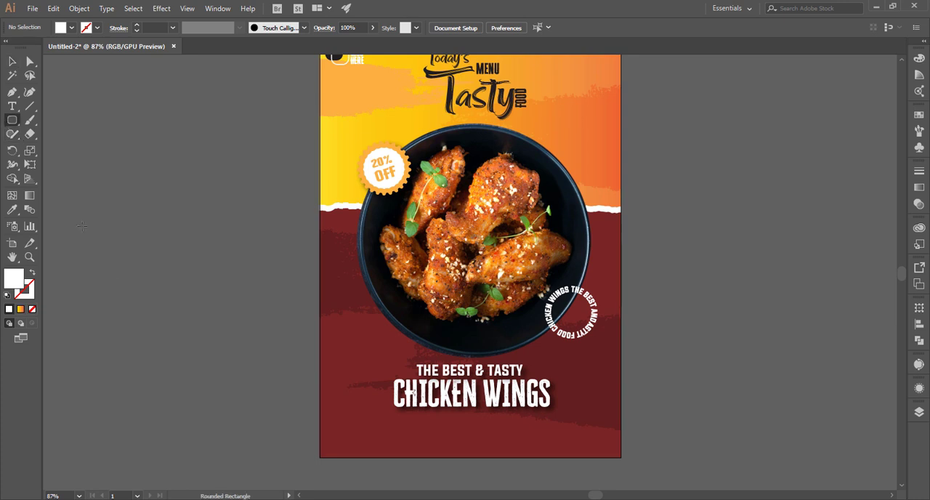
left_click_drag(105, 280, 471, 442)
left_click(12, 64)
left_click(654, 215)
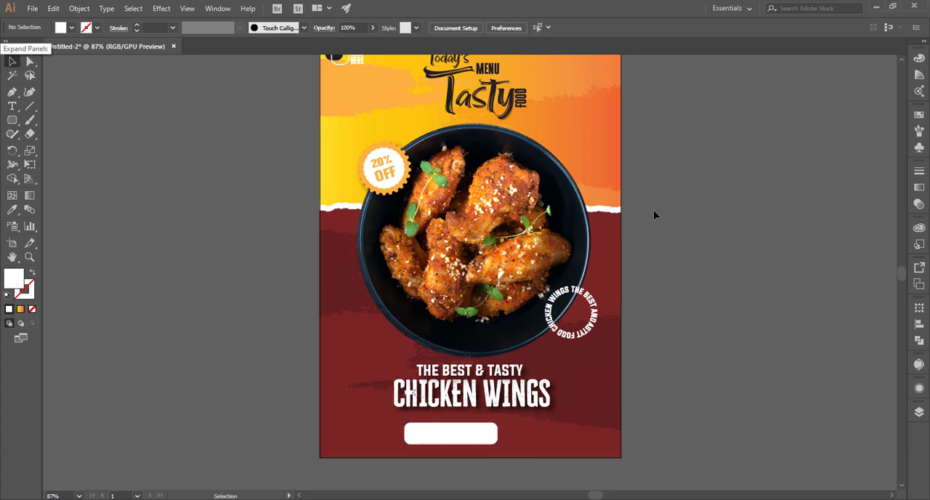
Move the chicken bowl slightly upward together with the "20% OFF" badge and the circular text
left_click(350, 172)
left_click(725, 322)
left_click_drag(345, 175, 344, 175)
left_click_drag(513, 249, 512, 242)
scroll(625, 237, "up", 4)
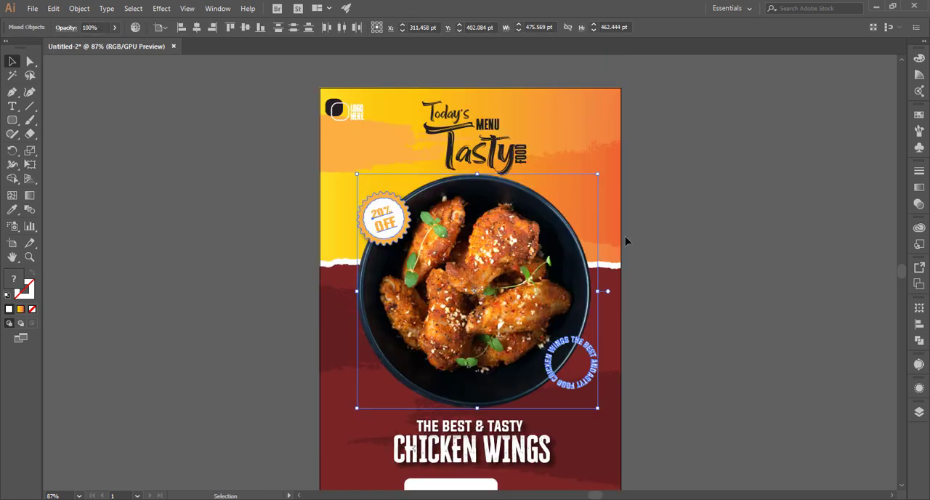
key("ctrl+z")
left_click_drag(396, 144, 396, 144)
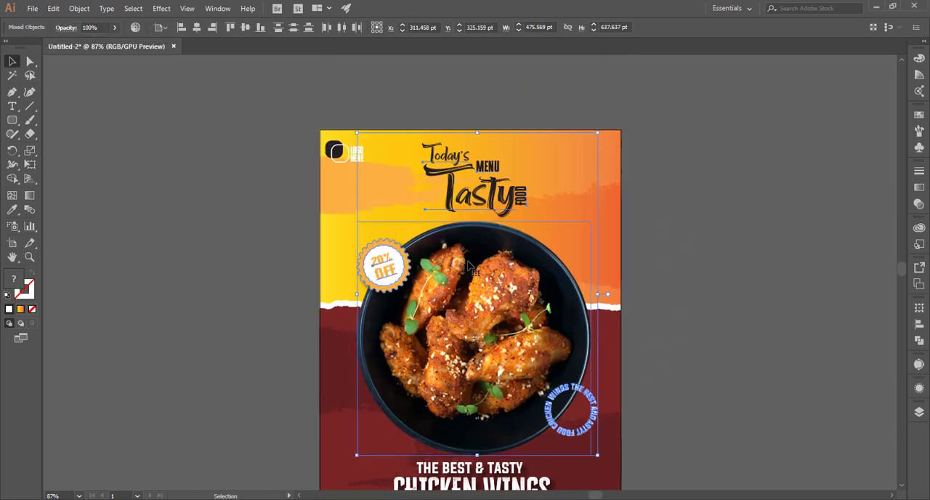
left_click_drag(468, 266, 467, 259)
Scale the "Today's Menu Tasty Food" heading down slightly and position it between the poster's upper edge and the bowl
left_click(548, 196)
left_click_drag(414, 140, 415, 140)
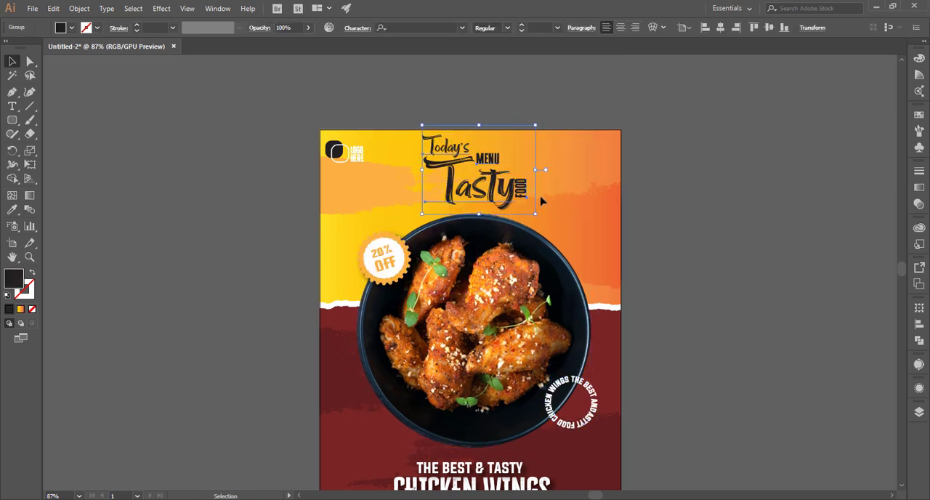
left_click_drag(536, 215, 530, 210)
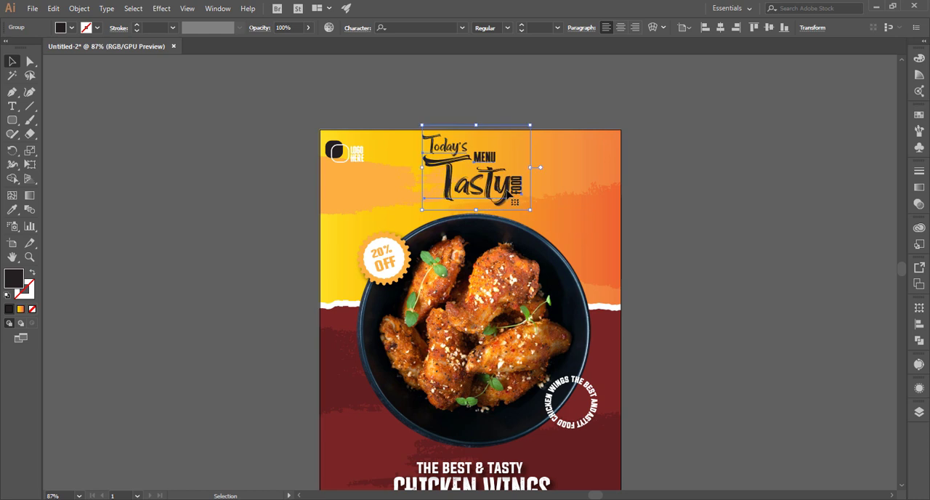
key("Down")
key("Down")
key("Down")
key("Down")
key("Down")
key("Down")
key("Down")
key("Down")
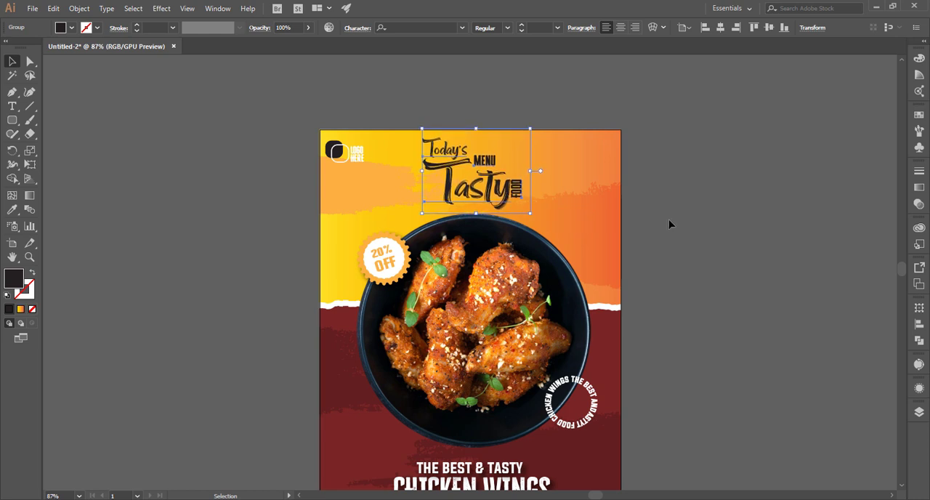
left_click(675, 231)
Shrink the white rounded rectangle and center it with the "CHICKEN WINGS" text block across the poster width
scroll(674, 232, "down", 2)
mouse_move(513, 432)
left_mouse_down()
mouse_move(521, 424)
mouse_move(480, 439)
mouse_move(500, 426)
left_mouse_up()
left_click(648, 411)
scroll(648, 410, "down", 1)
left_click(490, 440)
left_click(550, 437)
left_click(278, 367)
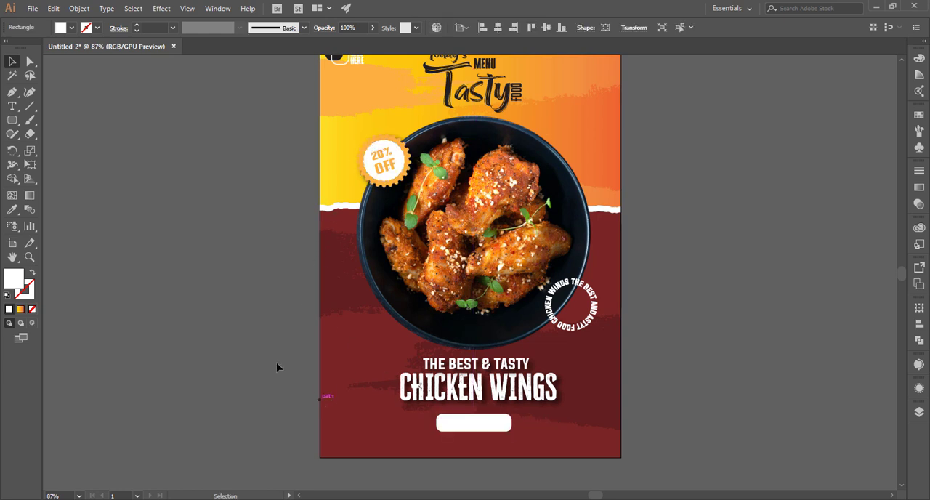
Add the text "ORDER NOW" in the empty area beside the poster
left_click(12, 106)
left_click(110, 218)
type("REDER NOE")
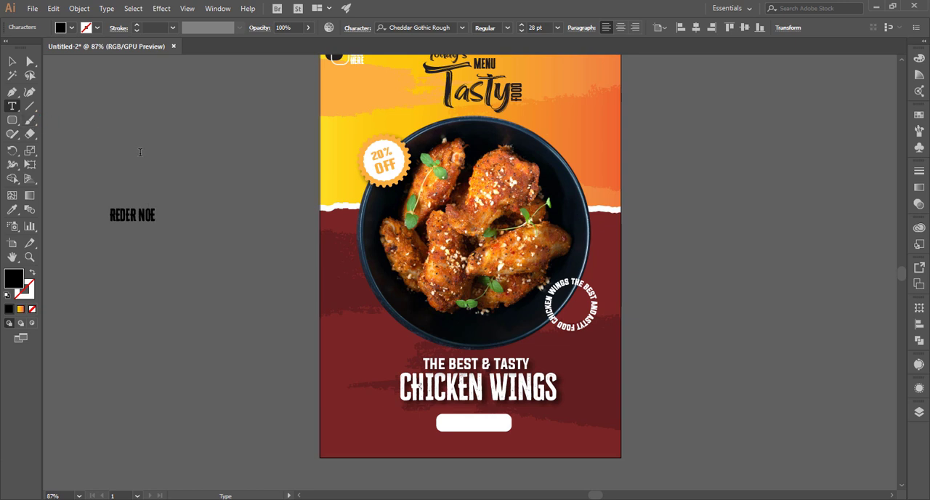
left_click_drag(150, 210, 101, 211)
type("O")
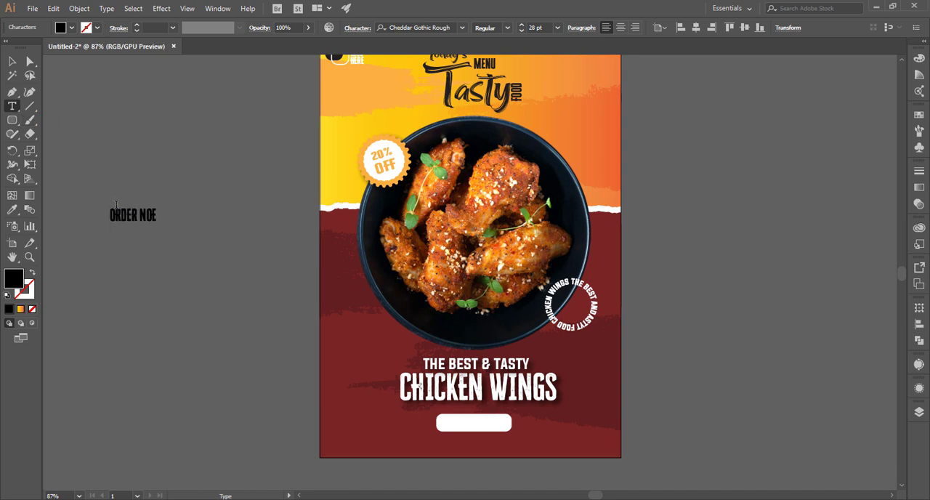
left_click(12, 61)
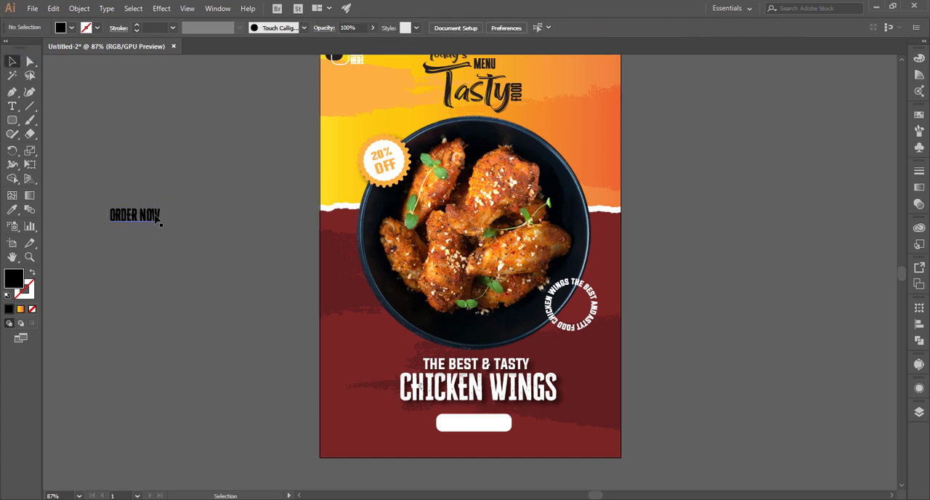
Place the "ORDER NOW" text on the white rounded rectangle, scaled to 22.67 pt and centered
left_click_drag(162, 216, 497, 429)
key("z")
left_click_drag(426, 383, 544, 427)
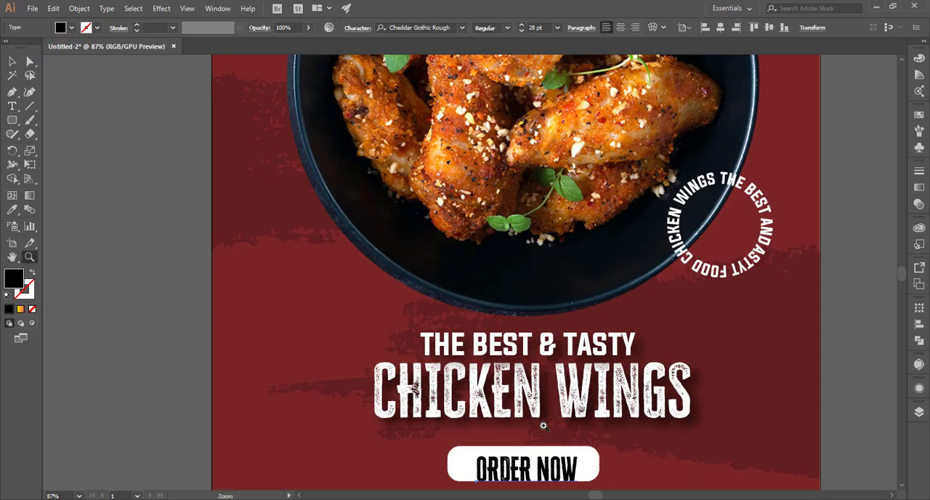
left_click(13, 62)
scroll(533, 476, "down", 1)
left_click_drag(578, 445, 572, 425)
left_click(696, 432)
left_click(543, 429)
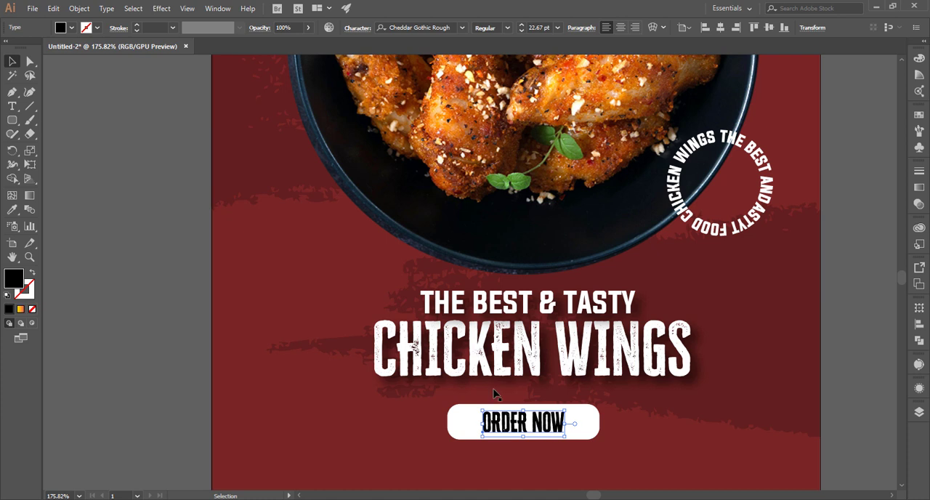
Try a light orange fill on the "ORDER NOW" text and undo it
scroll(494, 393, "up", 1)
left_click(72, 27)
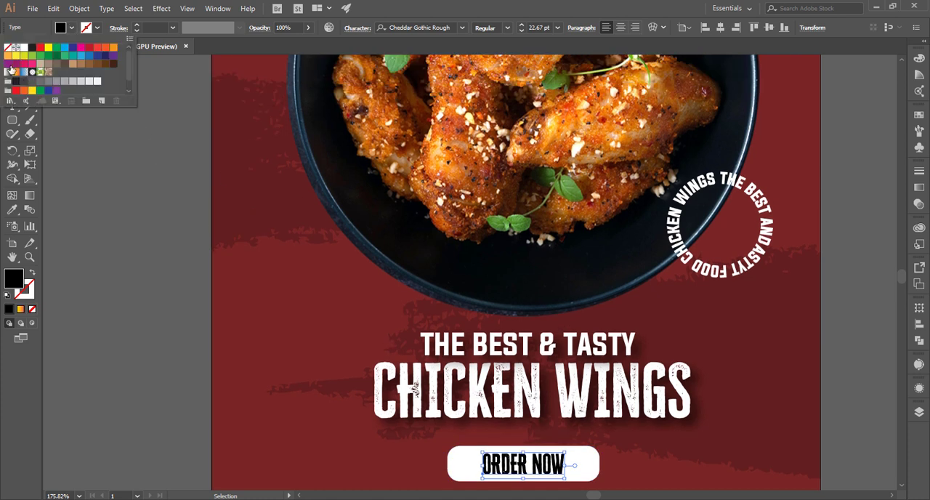
left_click(9, 64)
left_click(16, 71)
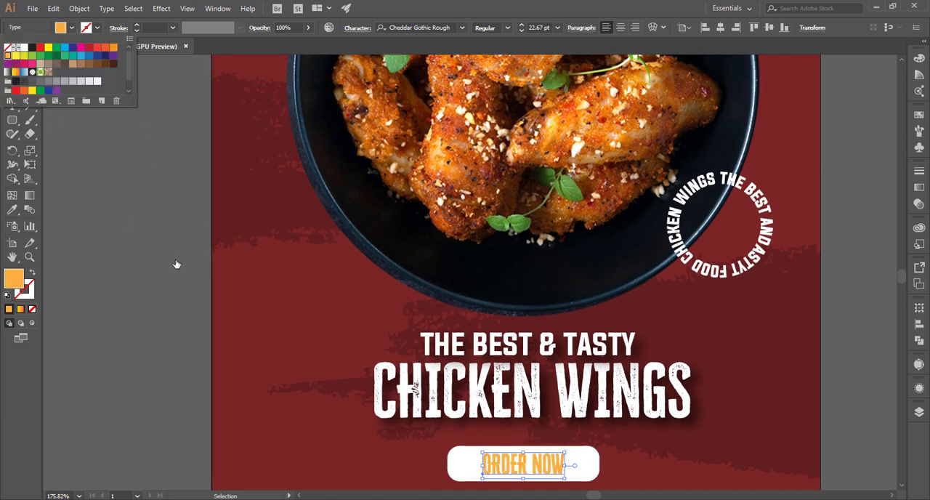
left_click(177, 264)
left_click(190, 276)
key("ctrl+0")
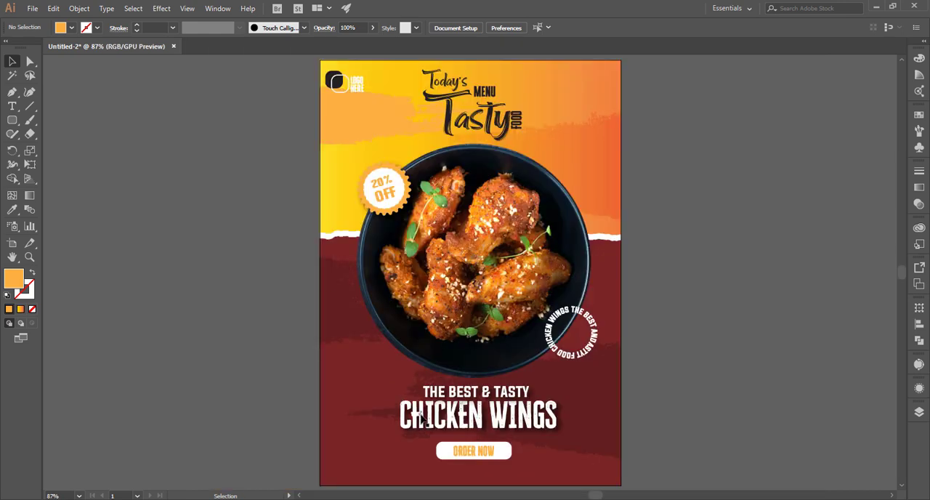
left_click(476, 449)
key("ctrl+z")
key("ctrl+z")
left_click(675, 449)
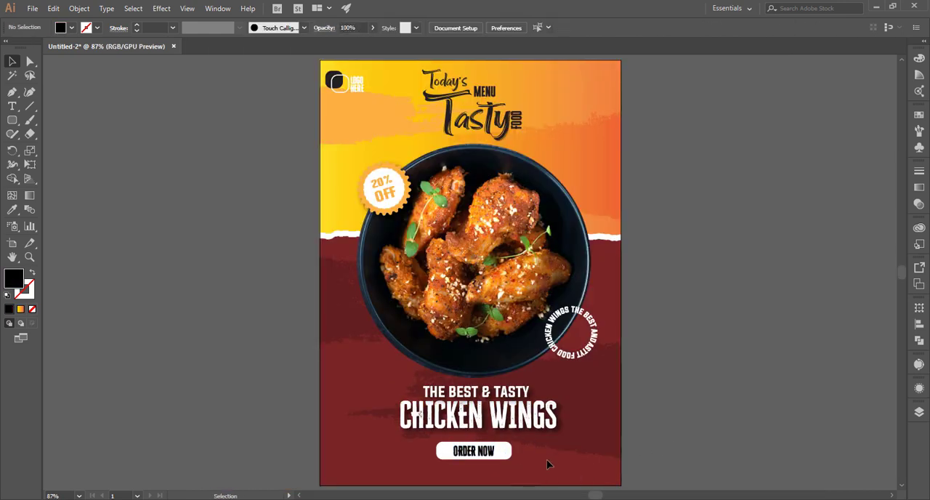
Fill the "ORDER NOW" text with a dark grey swatch
left_click(473, 451)
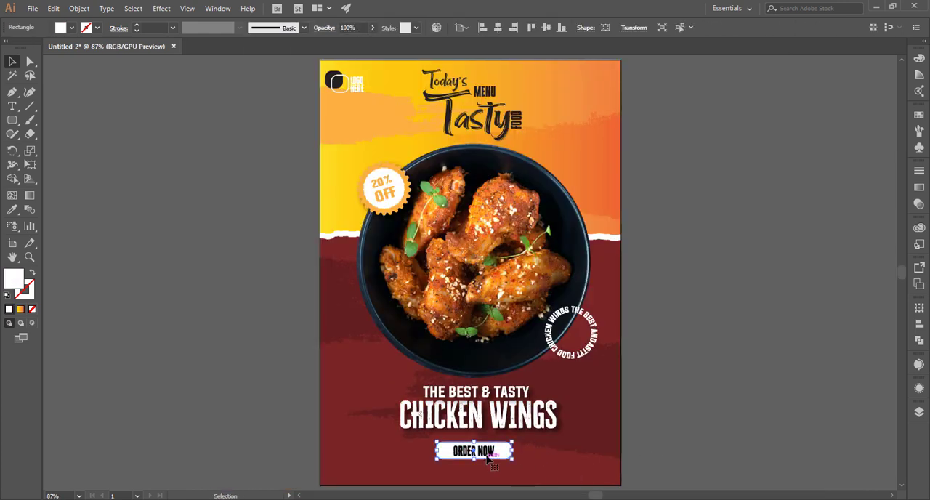
left_click(70, 28)
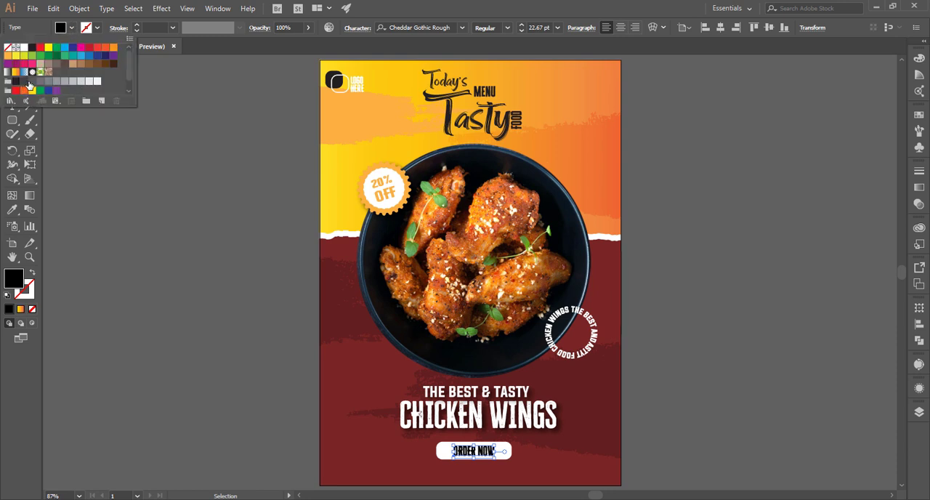
left_click(31, 83)
left_click(24, 83)
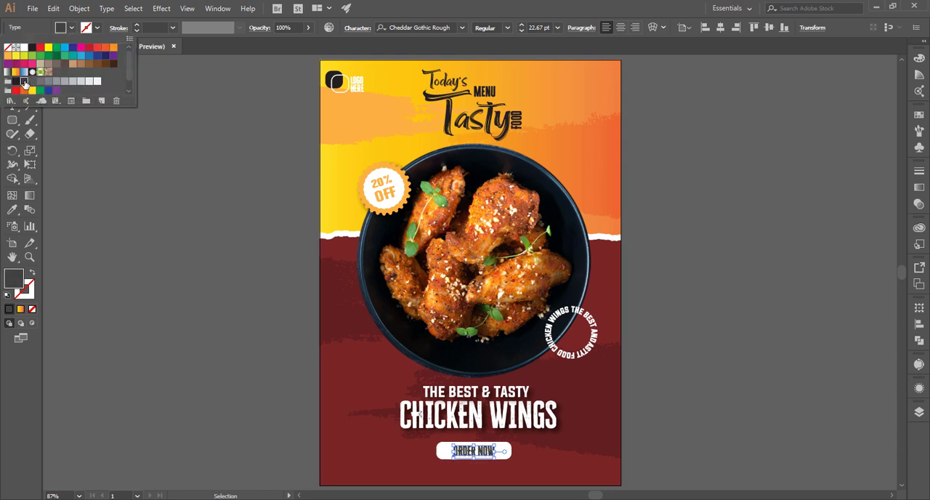
left_click(216, 276)
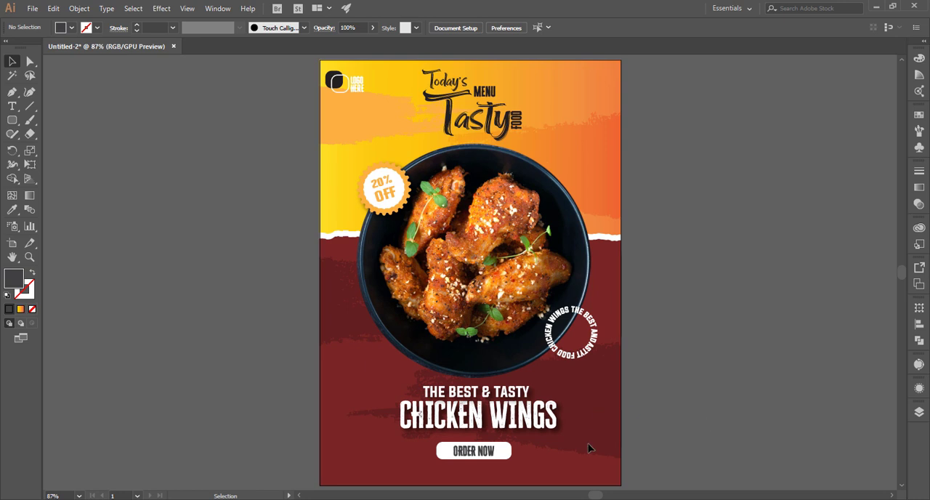
Recolor the "ORDER NOW" text with the dark red sampled from the background and fine-tune its position on the button
scroll(589, 444, "down", 2)
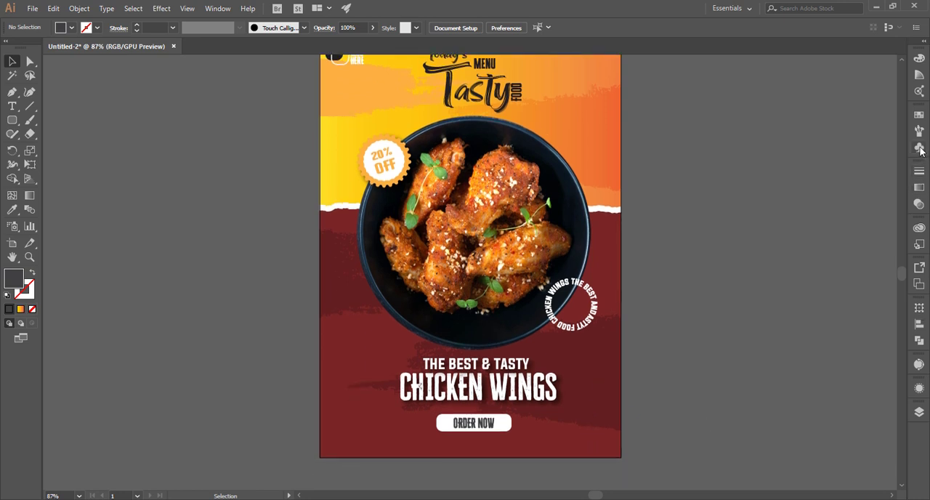
left_click(486, 424)
key("i")
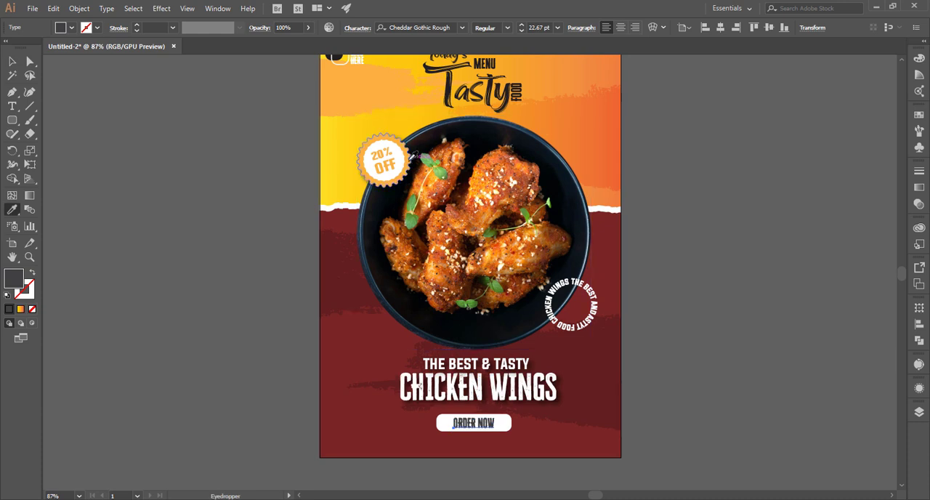
key("v")
left_click(253, 349)
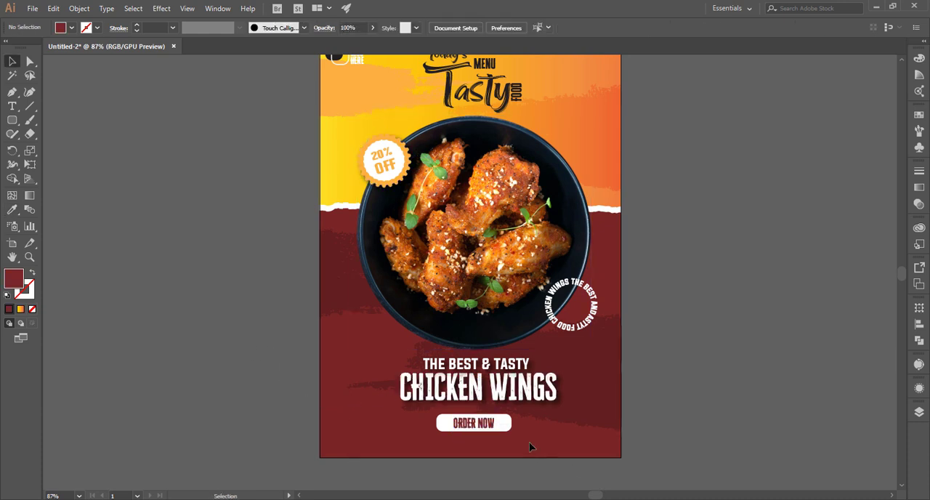
left_click(491, 424)
left_click(599, 432)
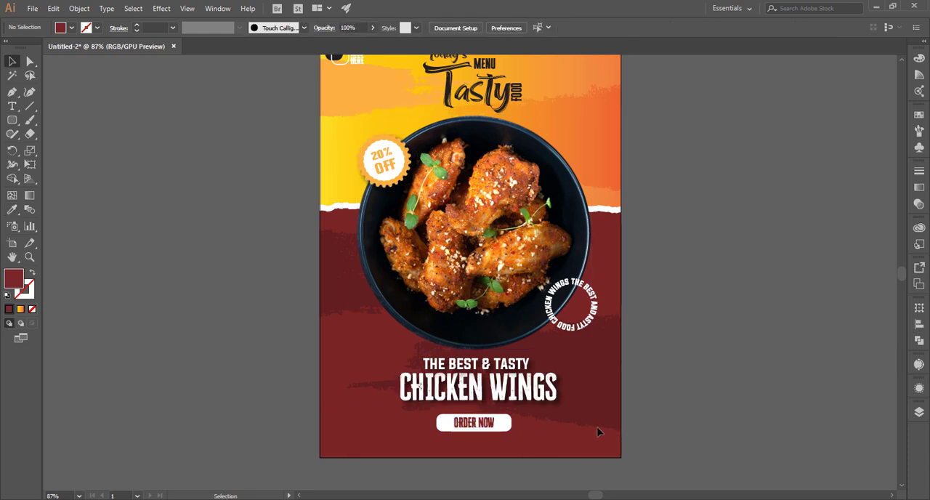
Place the saved symbol with the Instagram, Facebook and Twitter icons on the canvas
left_click(920, 146)
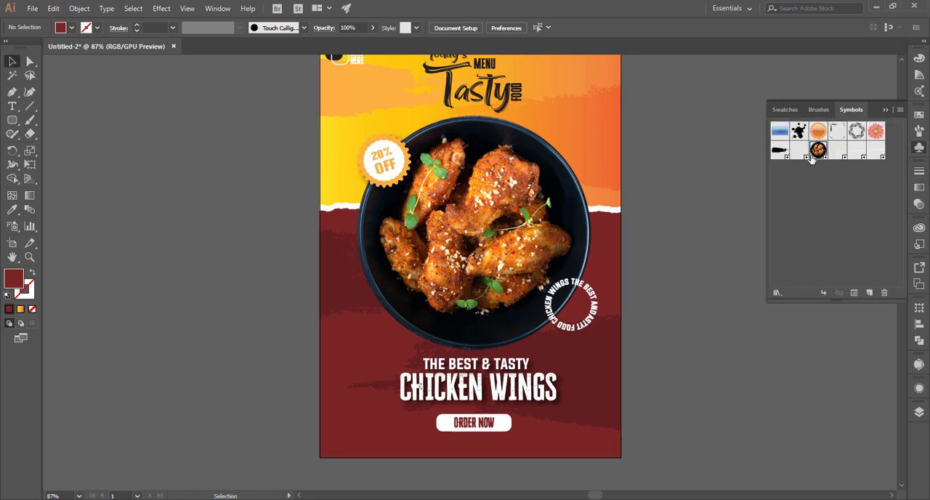
left_click_drag(799, 156, 610, 411)
key("ctrl+z")
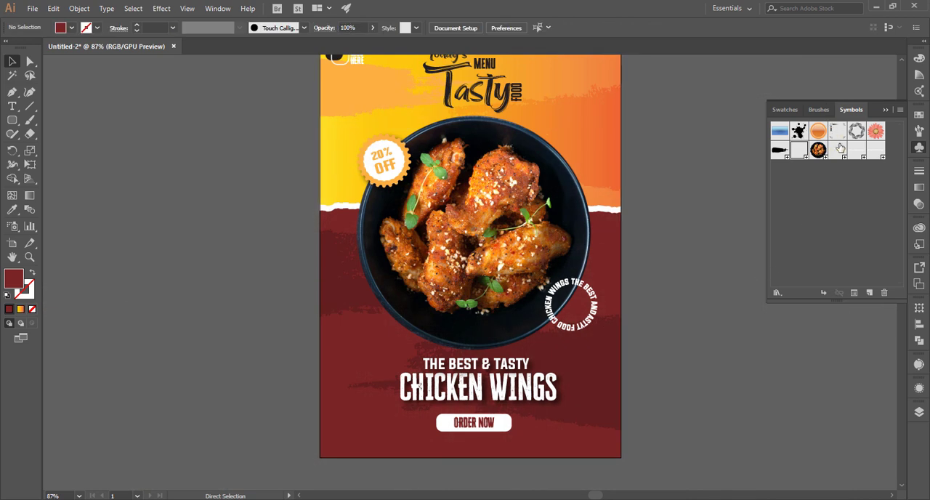
left_click_drag(841, 148, 647, 363)
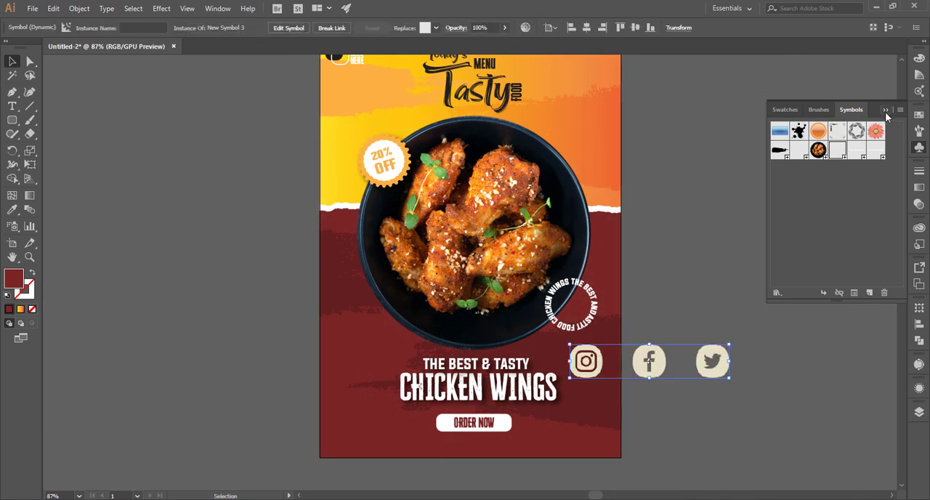
left_click(885, 111)
Scale the social media icons down and place them in the lower-left corner of the poster
left_click_drag(730, 379, 700, 347)
left_click(700, 347)
left_click_drag(624, 351, 356, 448)
left_click(612, 463)
left_click(383, 448)
left_click(357, 451)
left_click(291, 401)
Add a text line with the contact phone number in the empty area beside the poster
key("t")
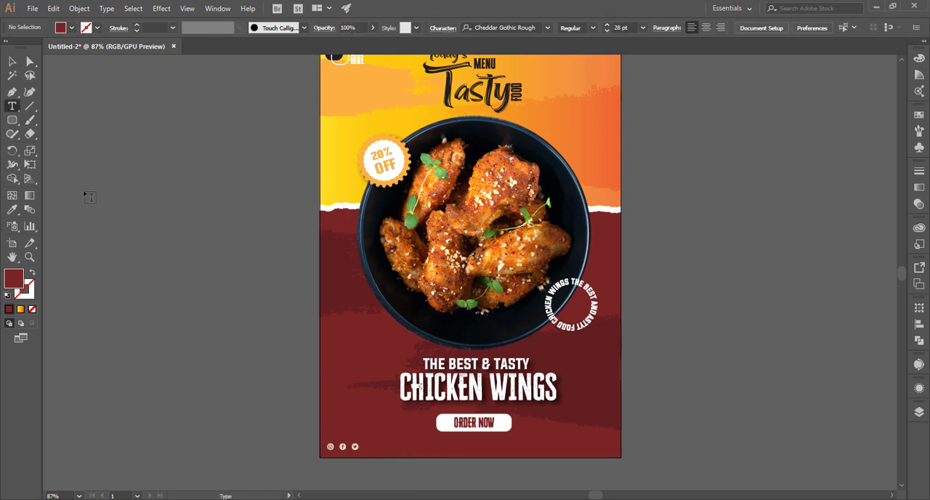
left_click(106, 211)
key("BackSpace")
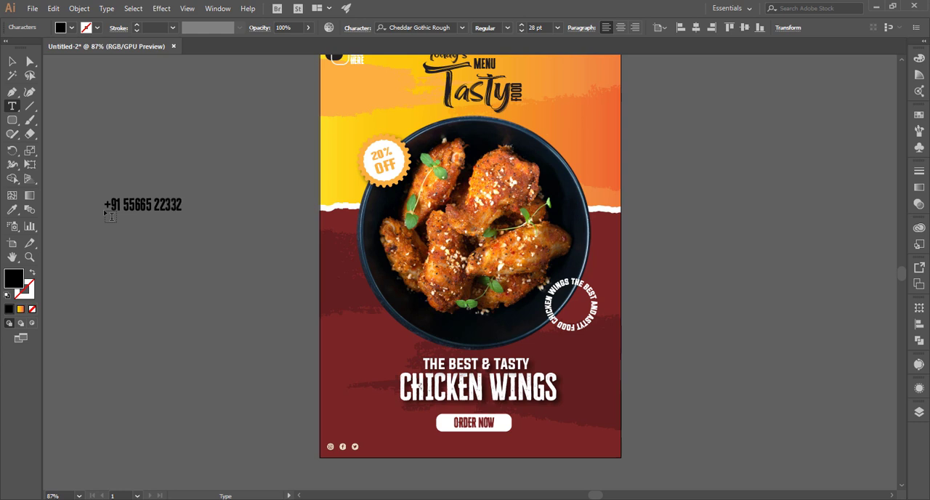
left_click(12, 60)
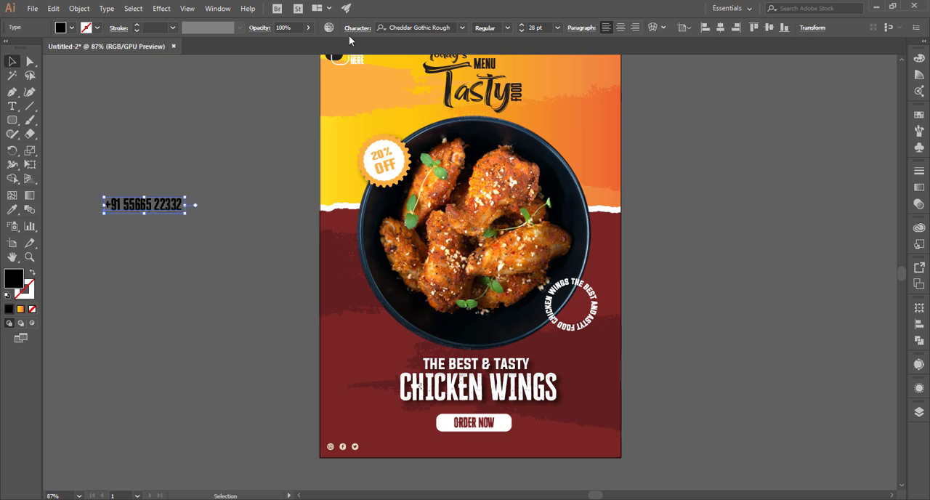
Set the contact phone number's font to Montserrat Bold and move the text below the "ORDER NOW" button
left_click(439, 28)
type("ron")
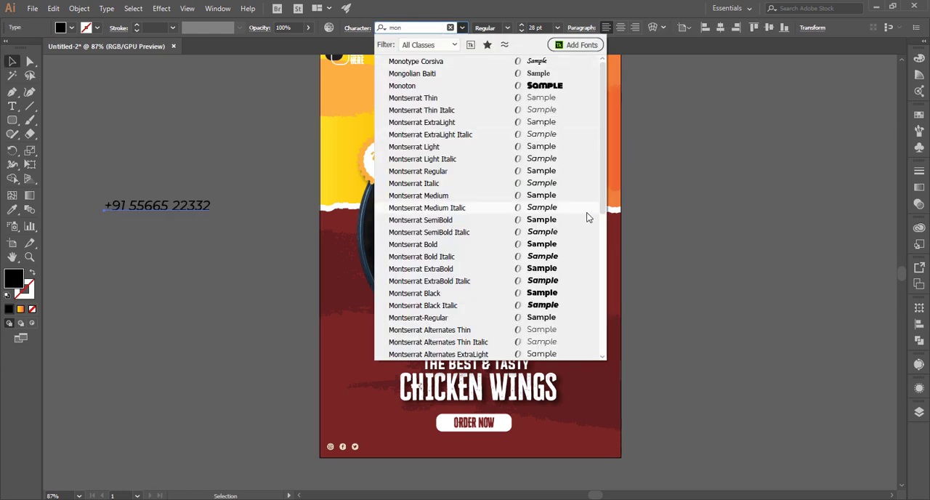
left_click(558, 250)
left_click_drag(188, 209, 497, 448)
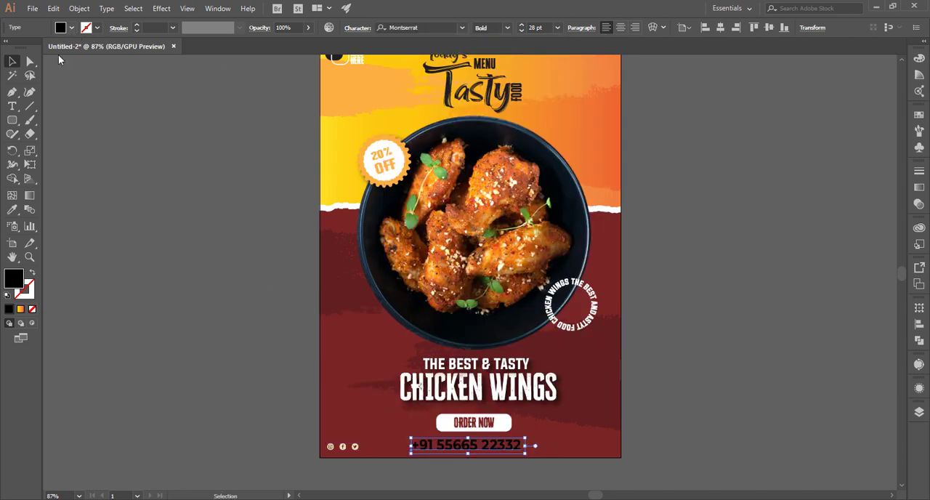
Fill the contact phone number text with the light orange swatch and deselect it
left_click(71, 28)
left_click(14, 63)
left_click(460, 466)
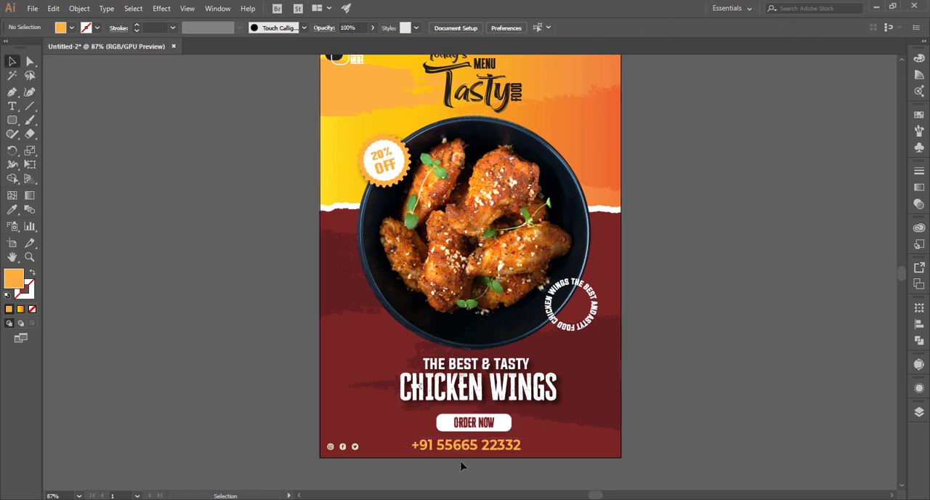
Shift the orange phone number slightly so it sits centred beneath the "ORDER NOW" button
left_click(486, 452)
key("minus")
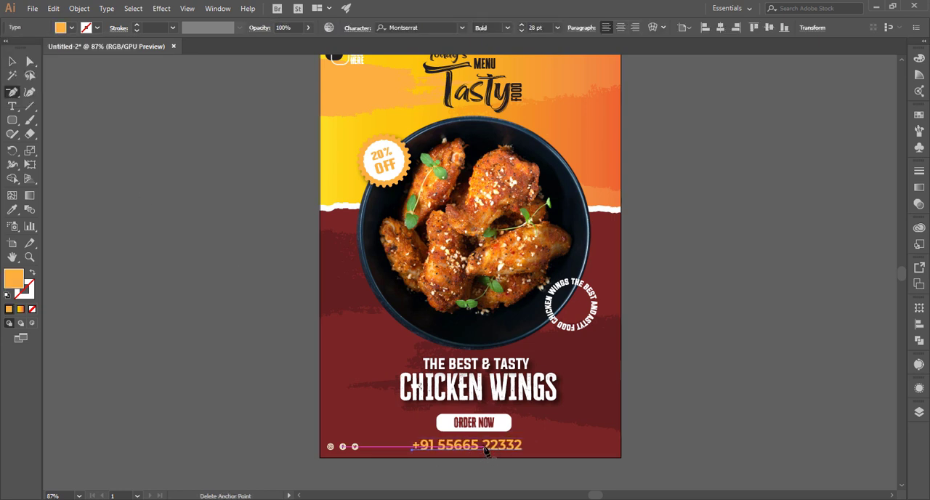
key("v")
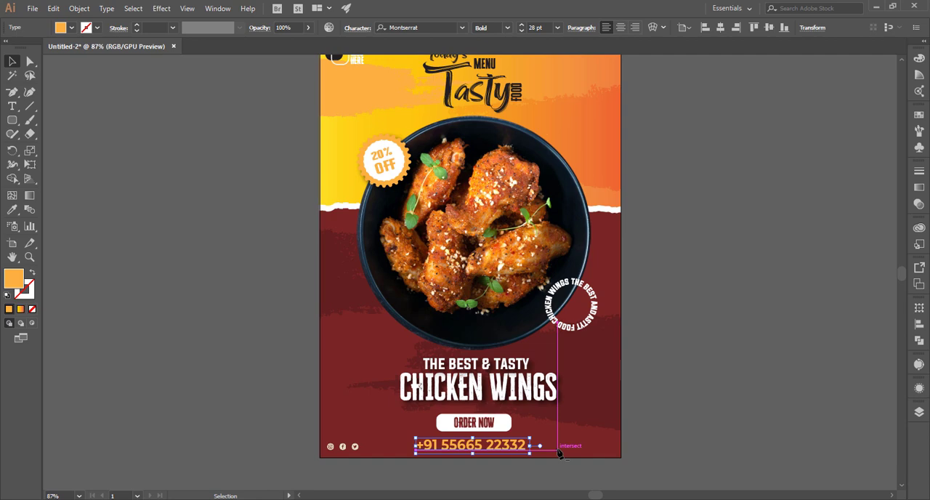
left_click(649, 439)
scroll(649, 439, "up", 1)
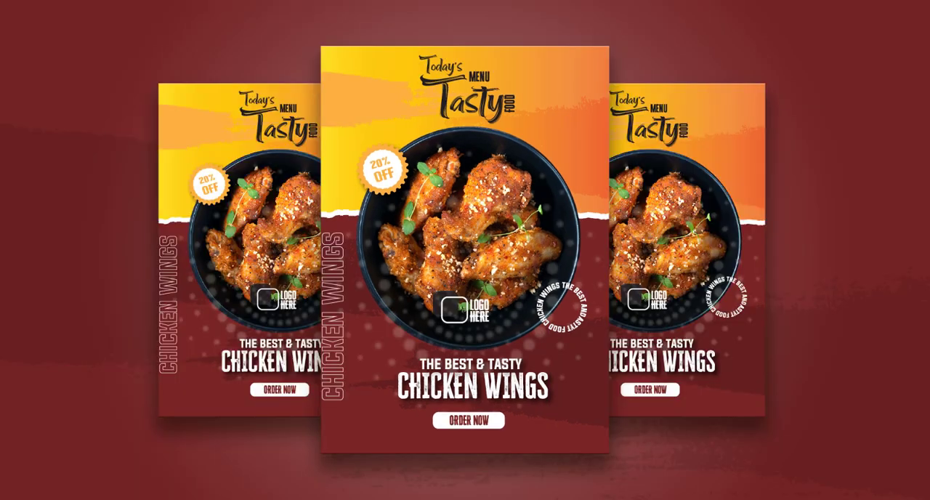